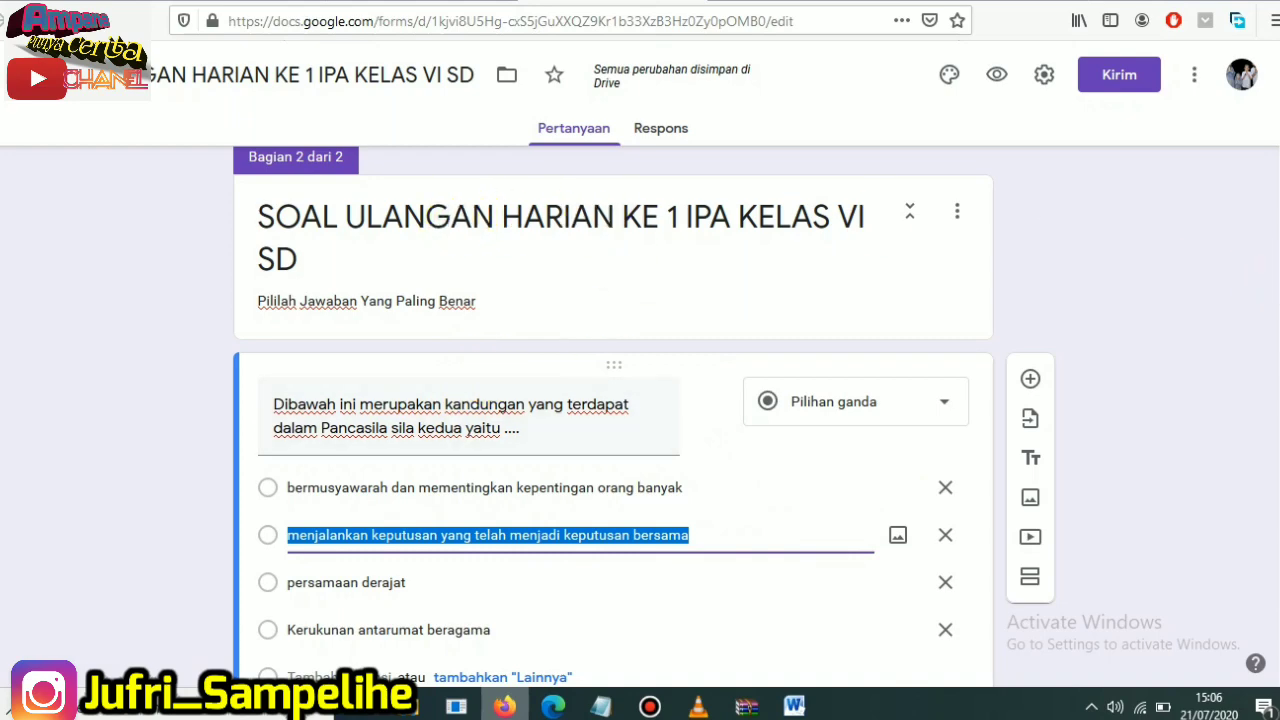
# - Replace "KE 1 IPA" with "TEMA 1" in the first section's title so it reads "SOAL ULANGAN HARIAN TEMA 1 KELAS VI SD"
pyautogui.scroll(4, 612, 410)
pyautogui.scroll(5, 566, 300)
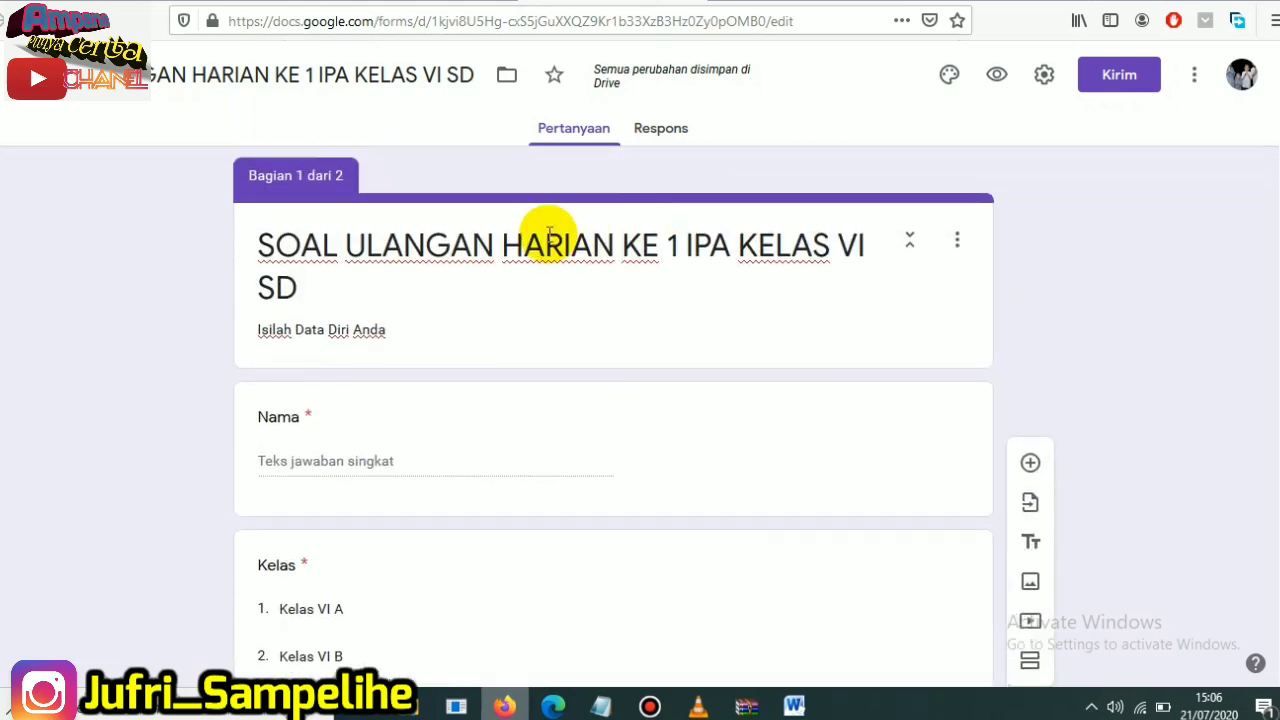
pyautogui.click(430, 262)
pyautogui.click(680, 247)
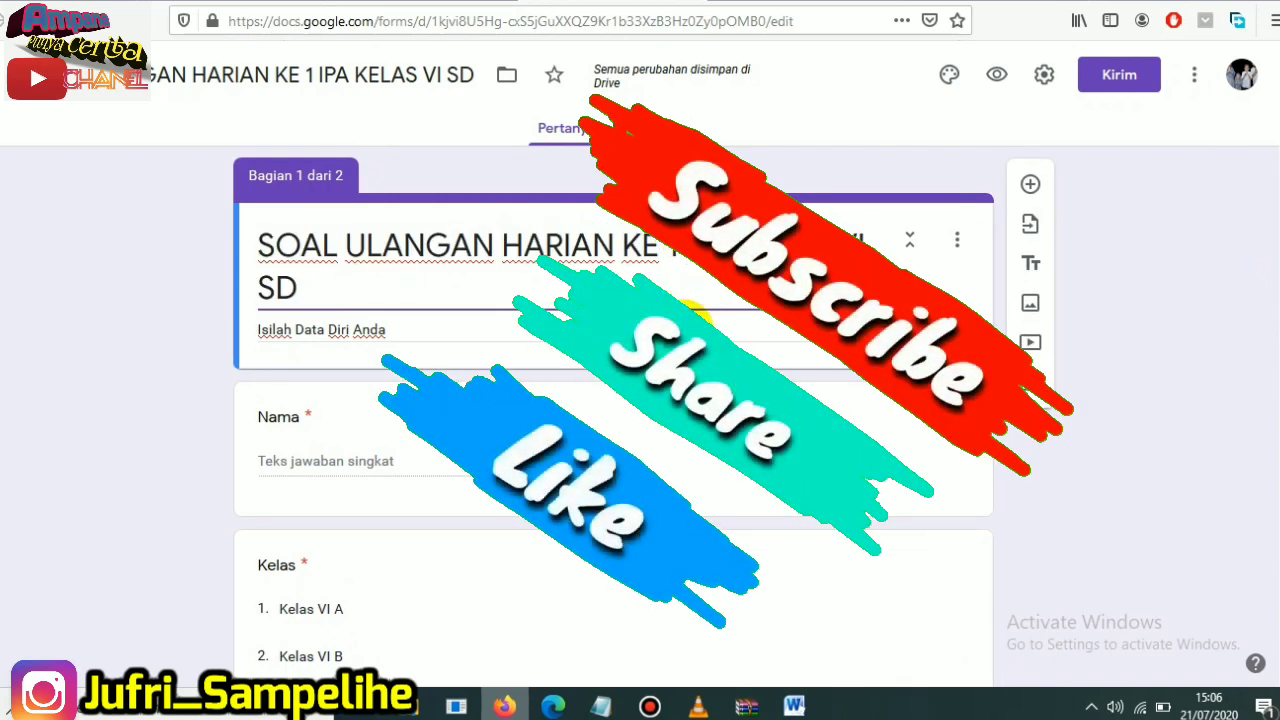
pyautogui.press('BackSpace')
pyautogui.press('BackSpace')
pyautogui.press('BackSpace')
pyautogui.press('BackSpace')
pyautogui.press('BackSpace')
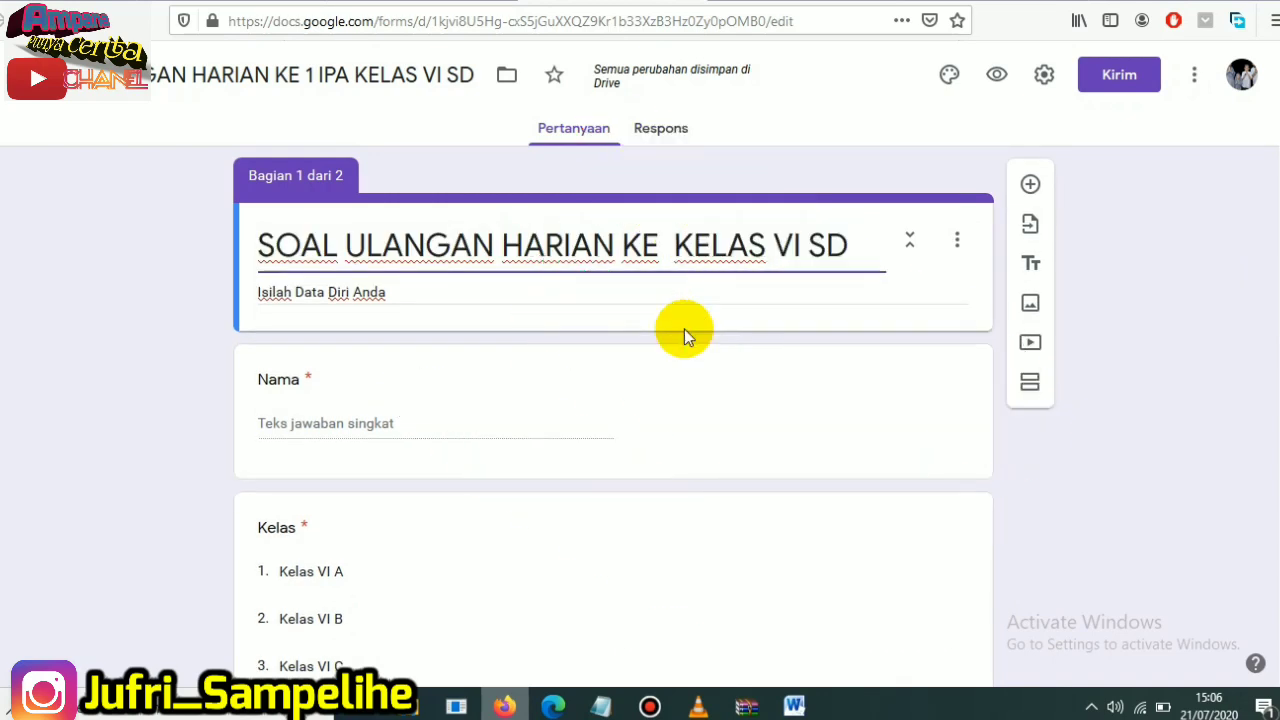
pyautogui.press('BackSpace')
pyautogui.press('BackSpace')
pyautogui.press('BackSpace')
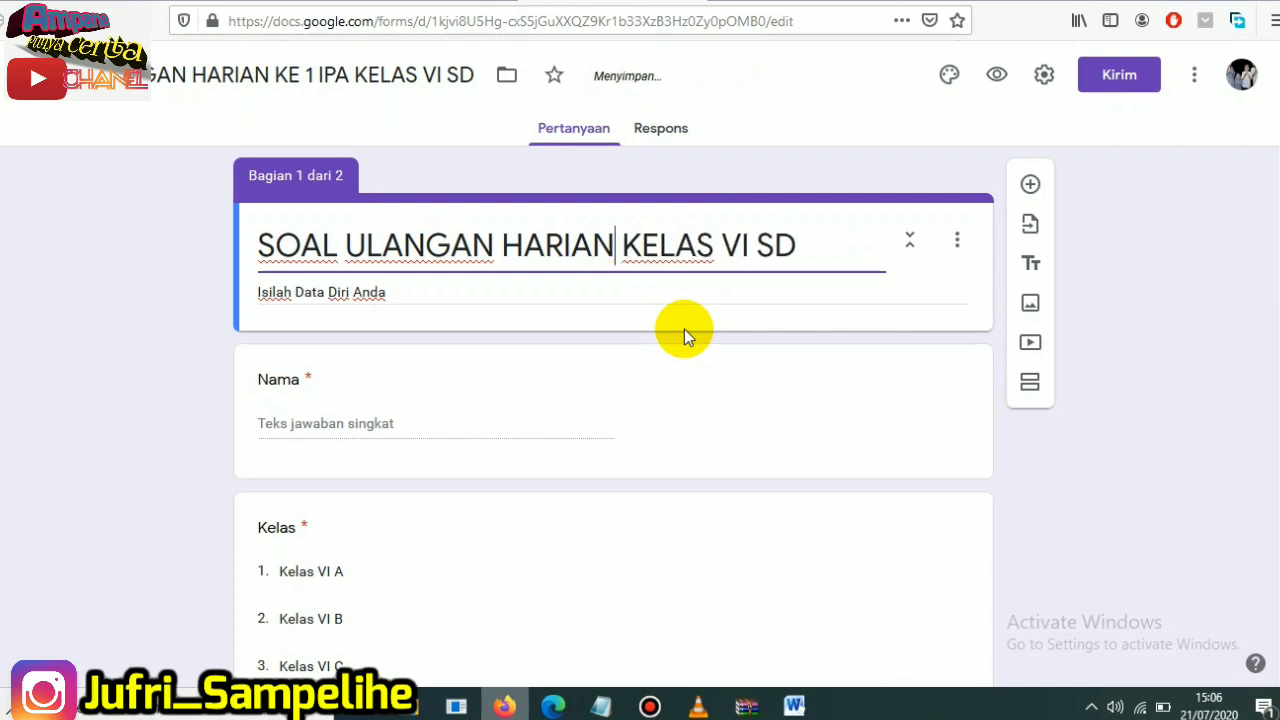
pyautogui.write('t')
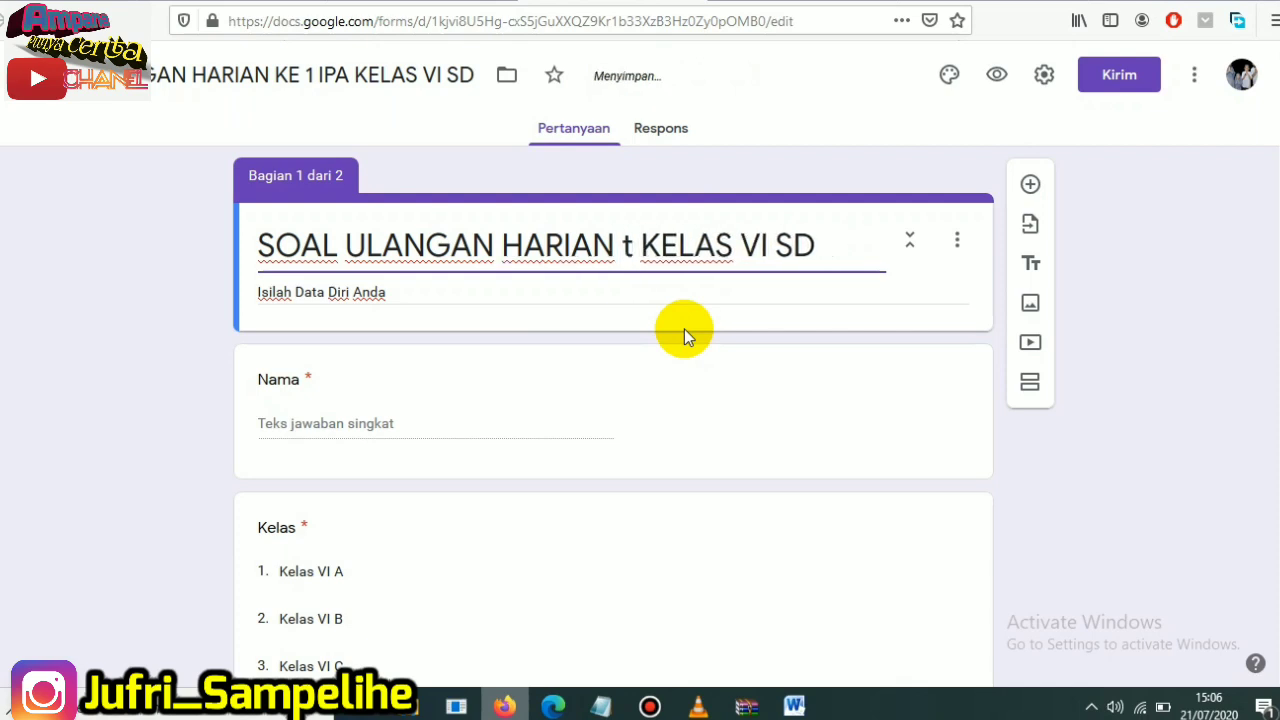
pyautogui.press('BackSpace')
pyautogui.press('capslock')
pyautogui.write('TEMA 1')
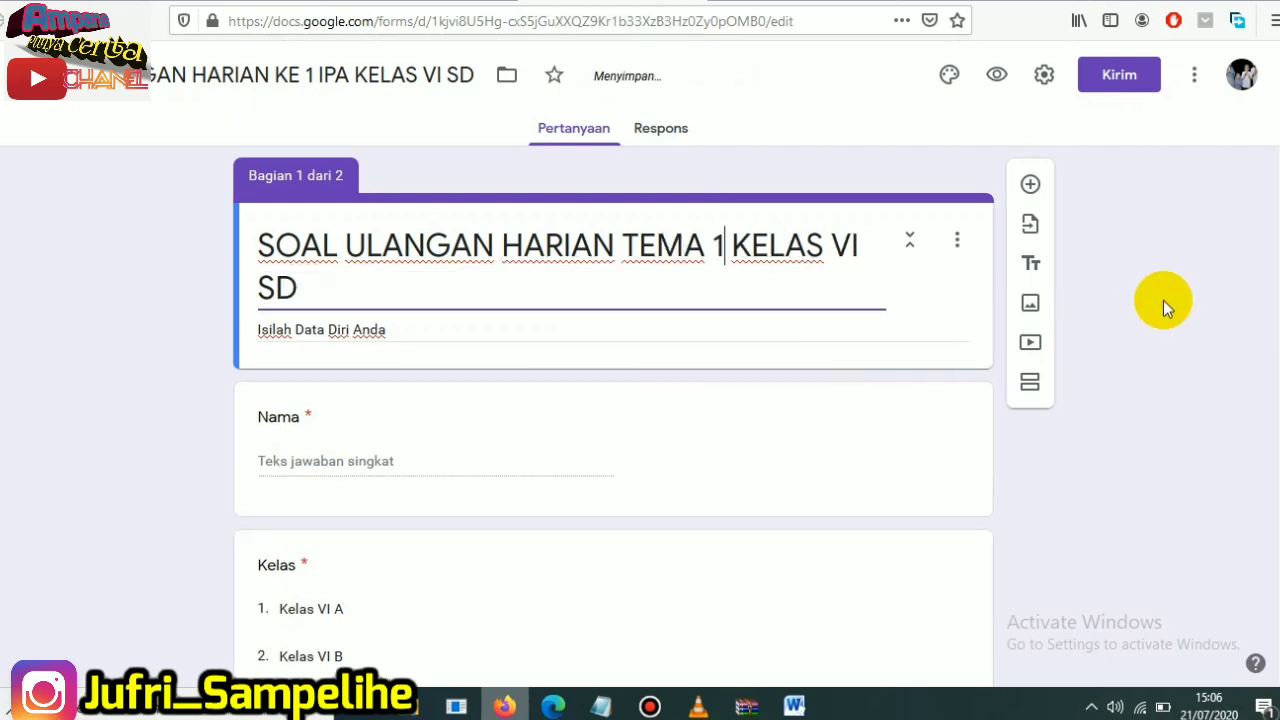
# - Change the second section's title to "SOAL ULANGAN HARIAN TEMA 1 KELAS VI SD"
pyautogui.scroll(-8, 640, 416)
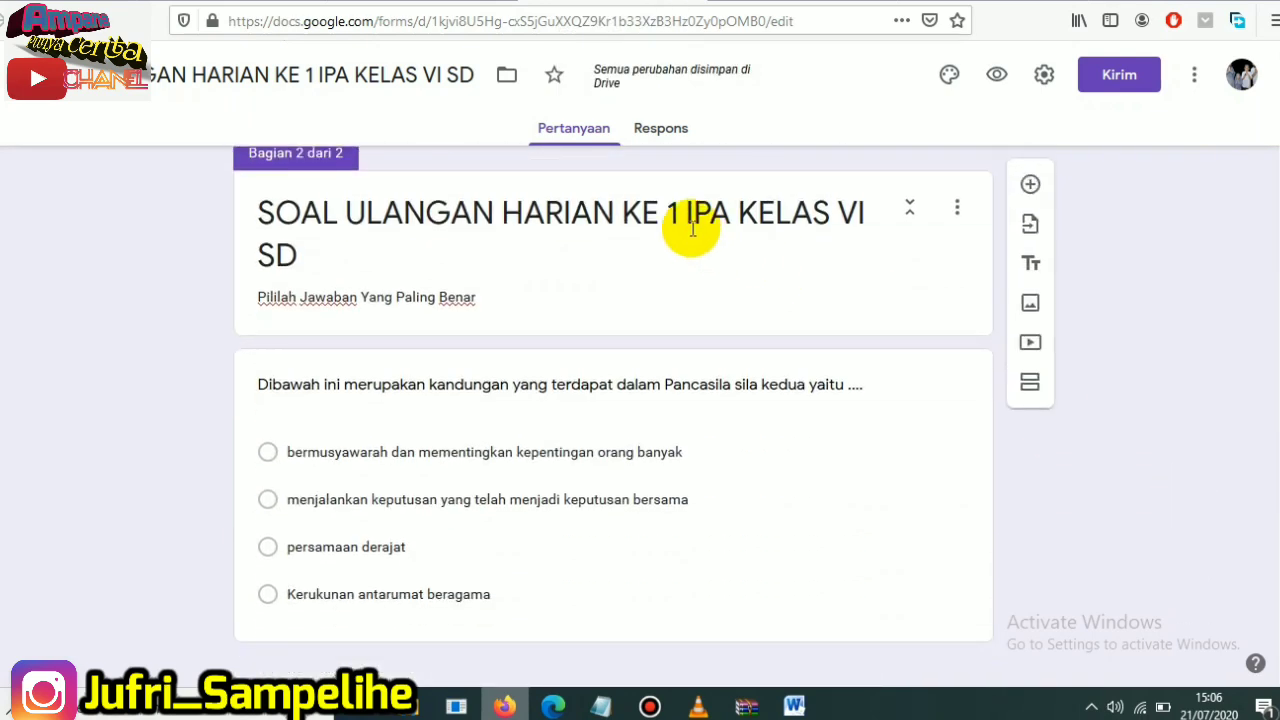
pyautogui.tripleClick(660, 211)
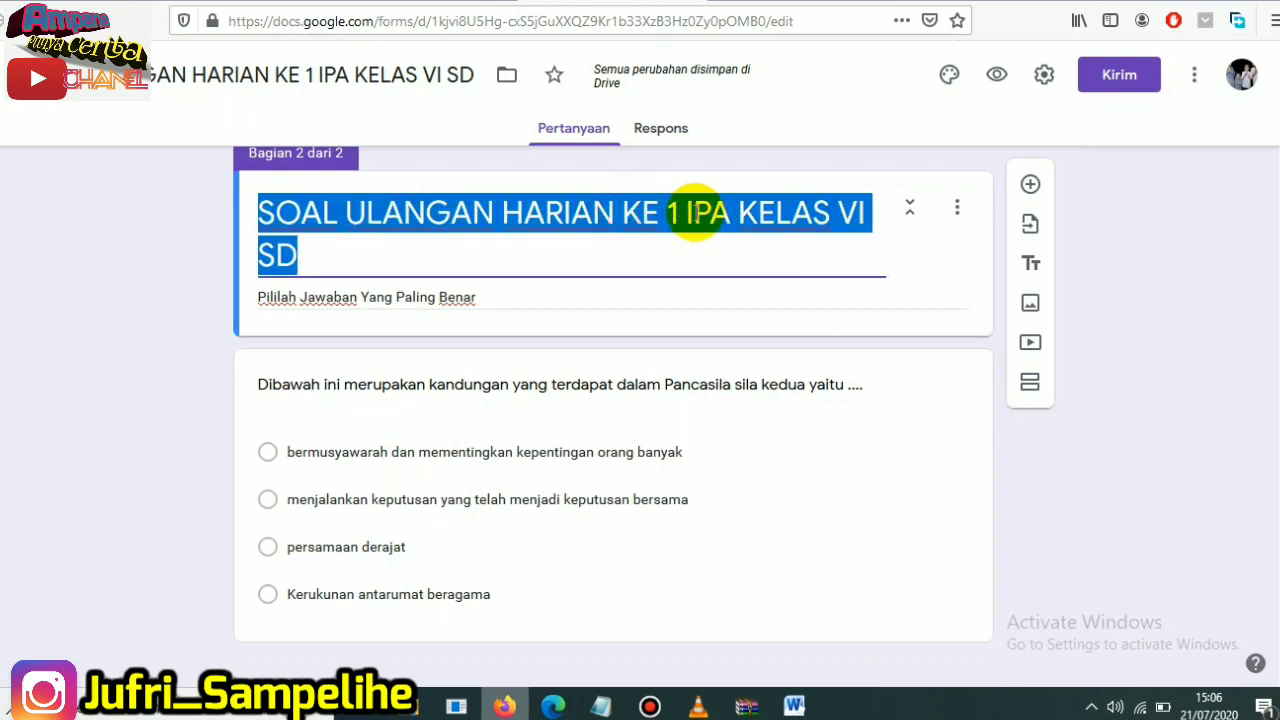
pyautogui.click(636, 211)
pyautogui.moveTo(622, 212); pyautogui.dragTo(712, 212)
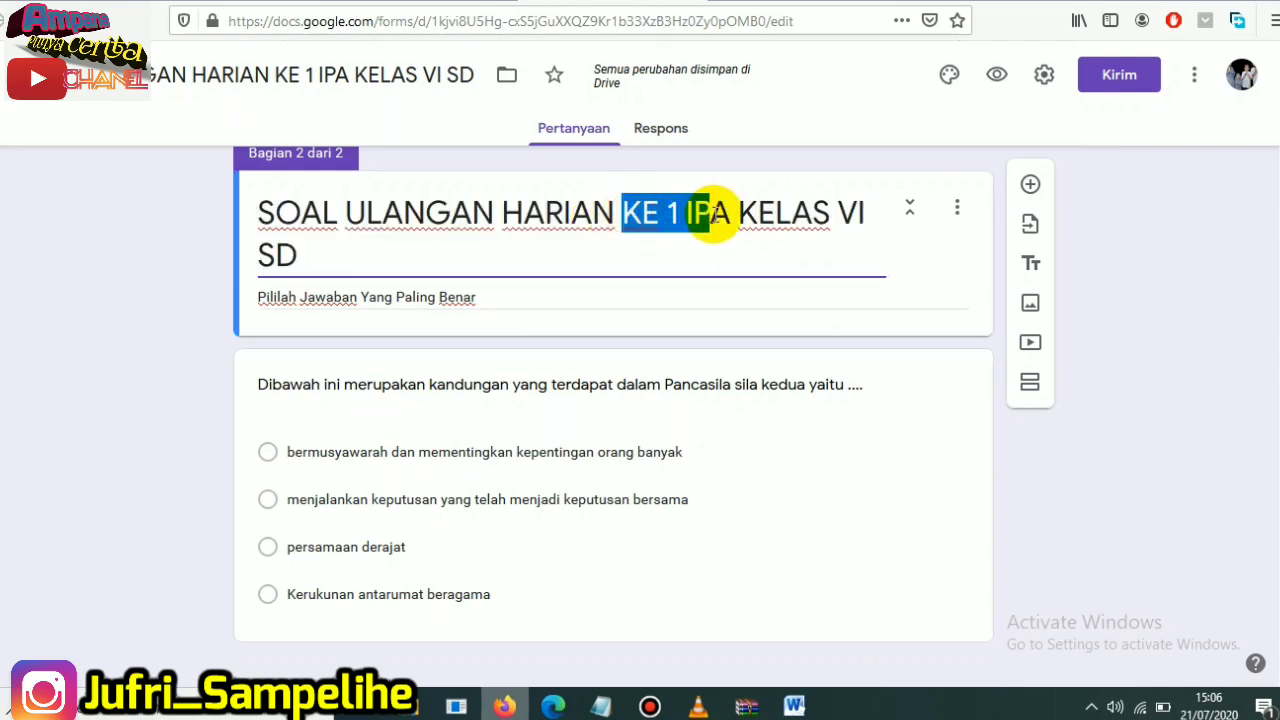
pyautogui.write('TEMA')
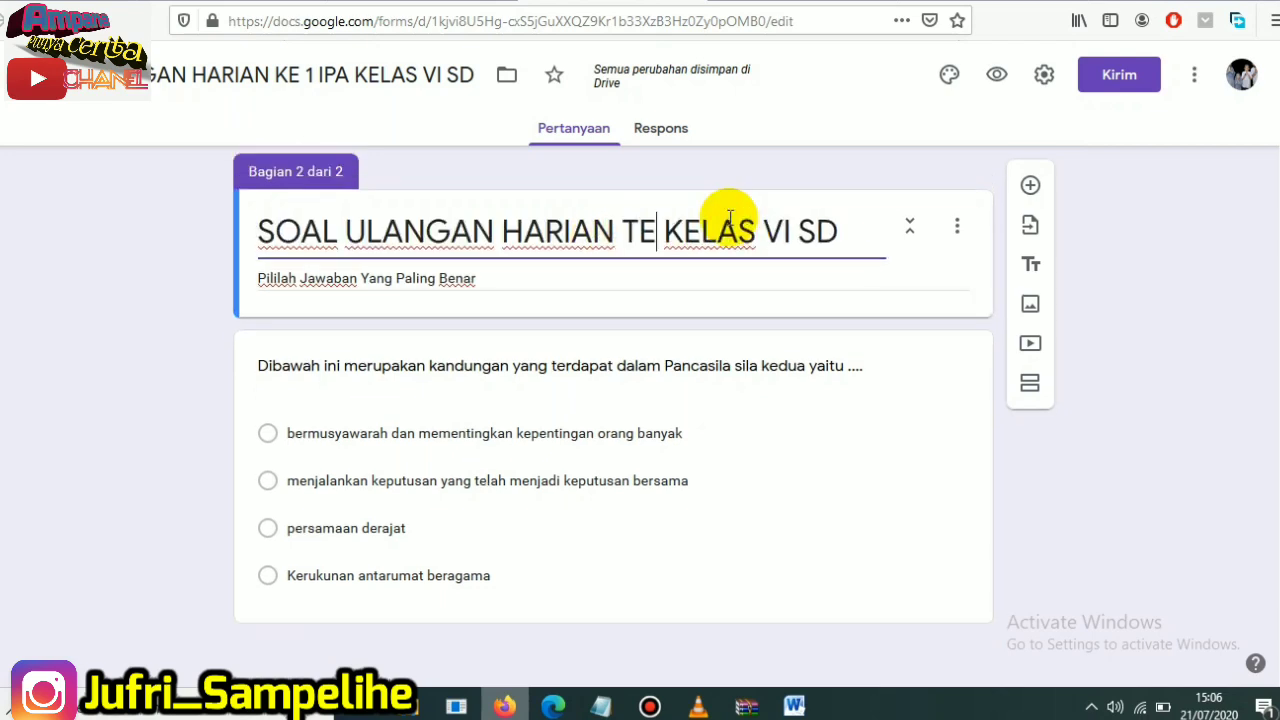
pyautogui.write(' 1')
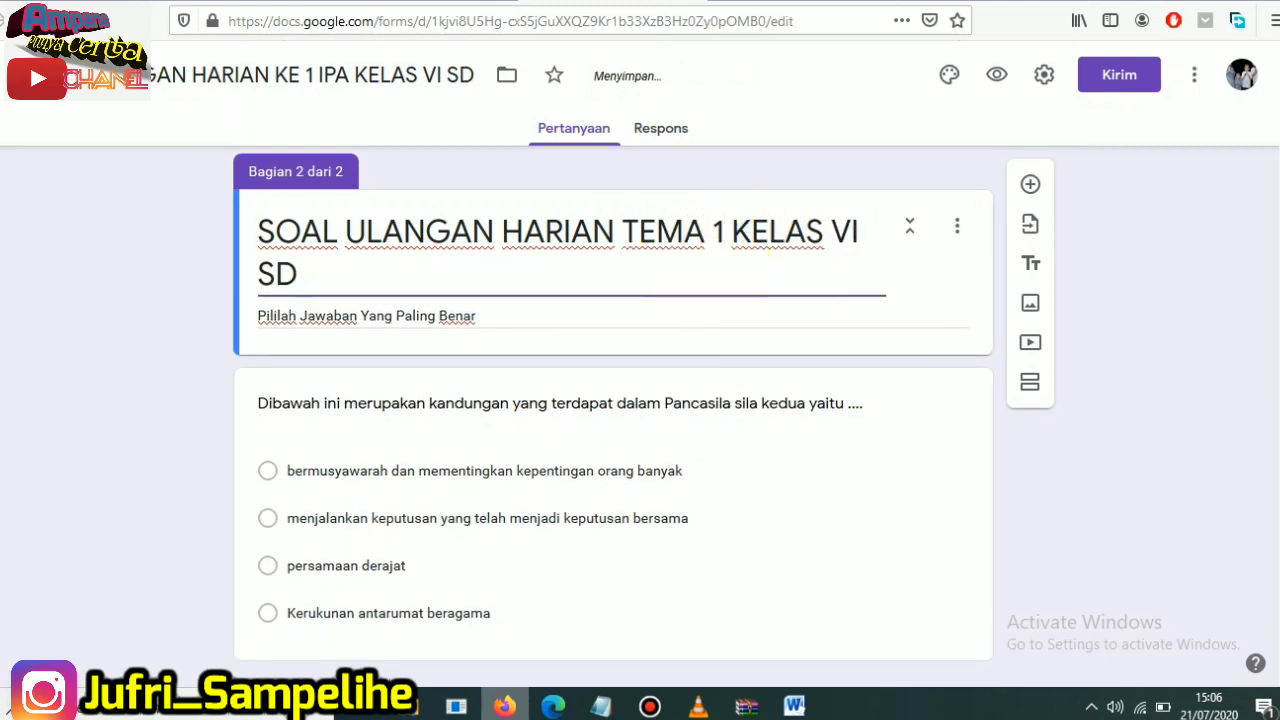
# - Compare the first section's title with the form's document name
pyautogui.moveTo(1277, 138); pyautogui.dragTo(1277, 57)
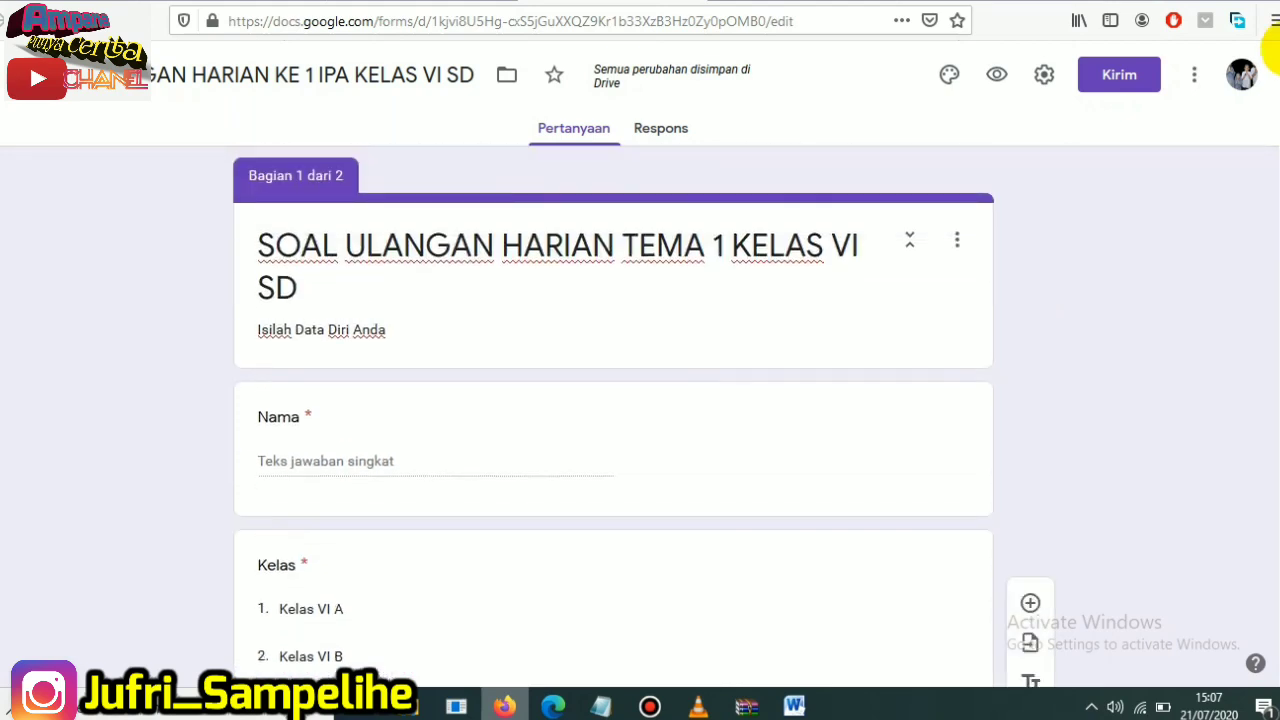
pyautogui.tripleClick(500, 243)
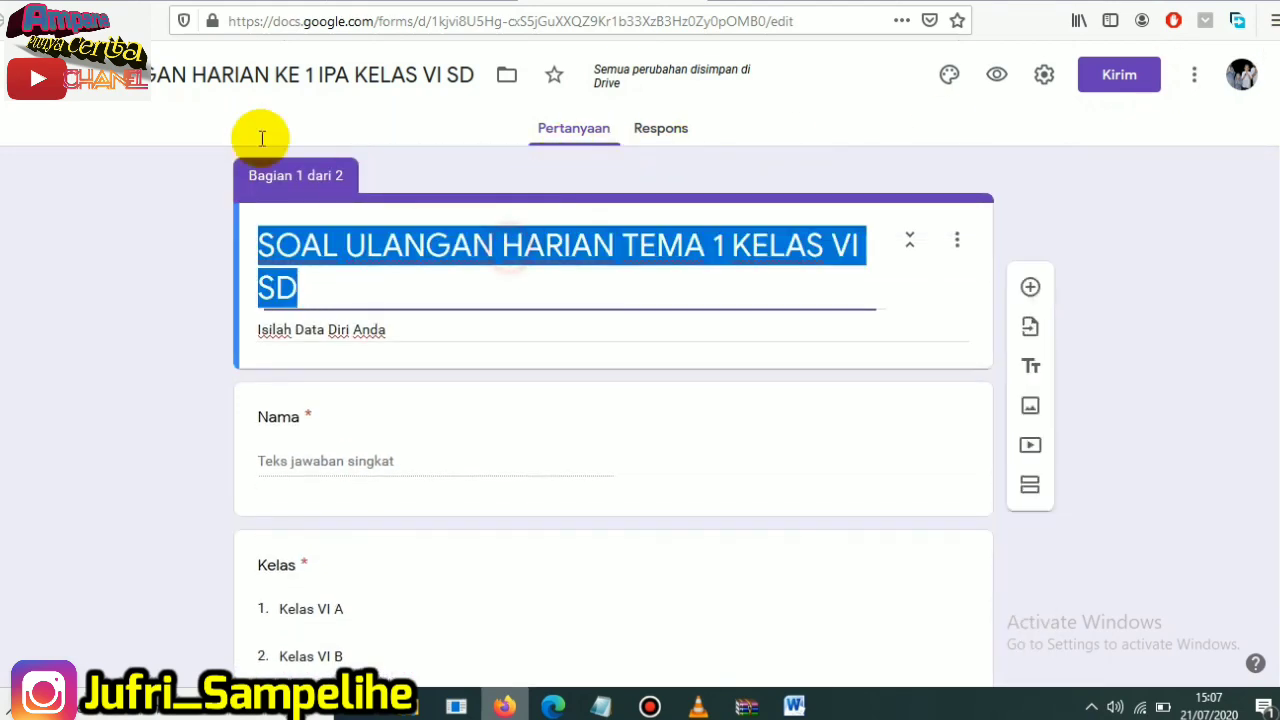
pyautogui.click(166, 74)
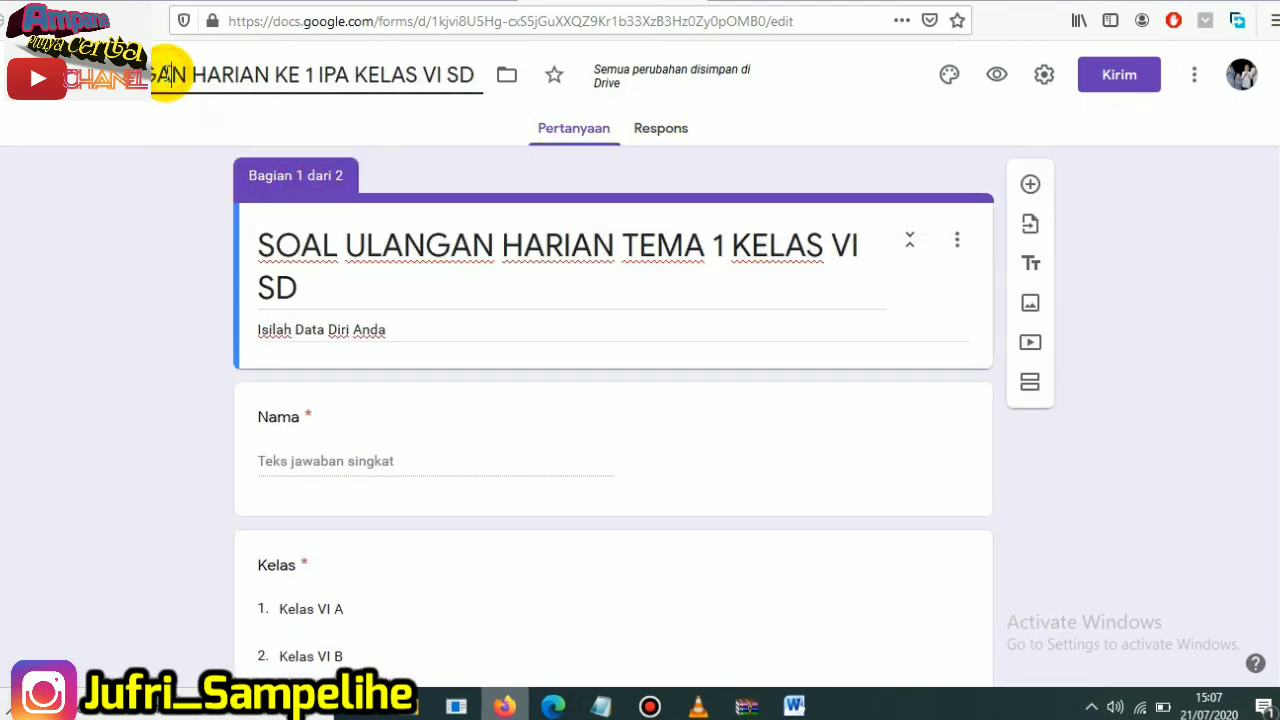
pyautogui.tripleClick(457, 257)
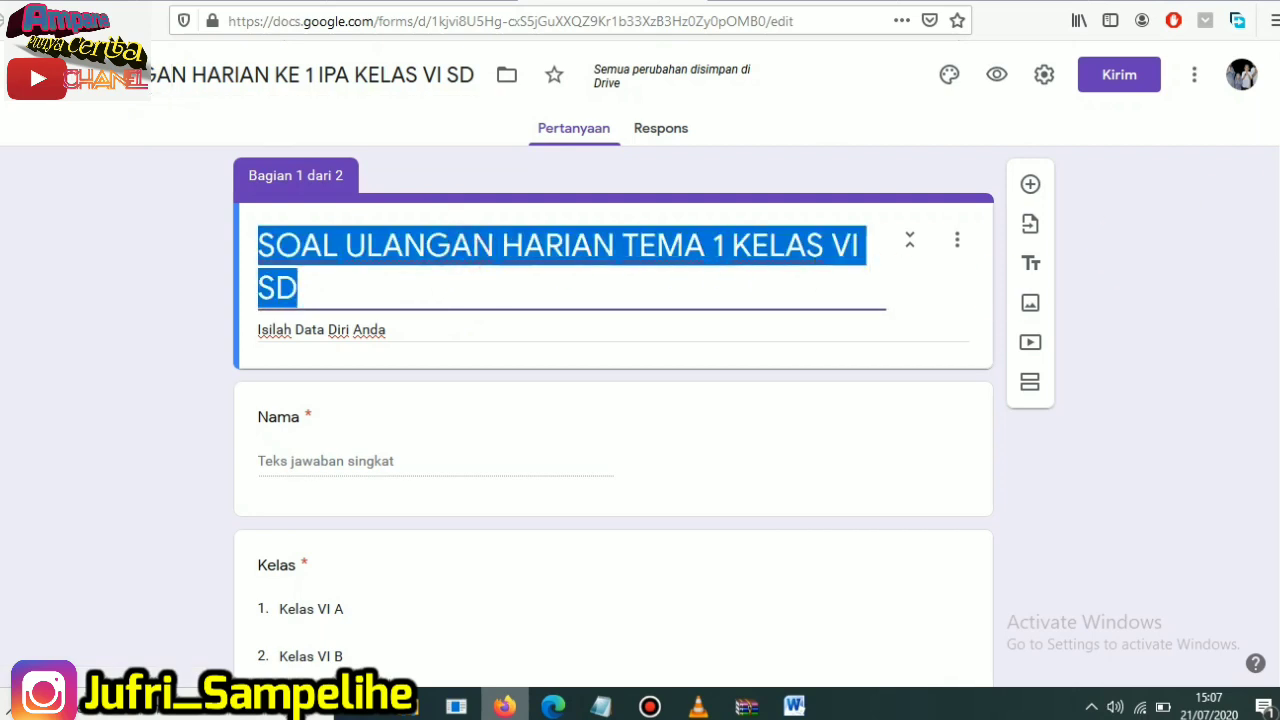
pyautogui.click(417, 248)
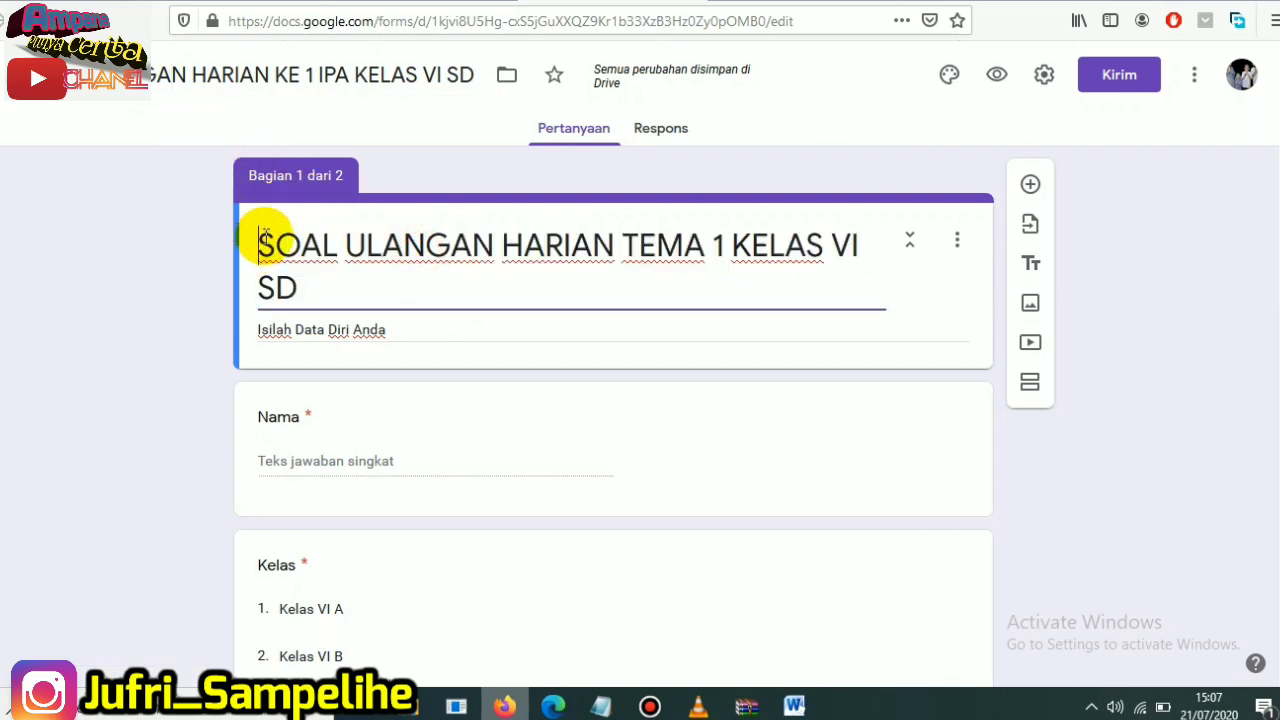
pyautogui.moveTo(258, 243); pyautogui.dragTo(300, 277)
pyautogui.click(188, 85)
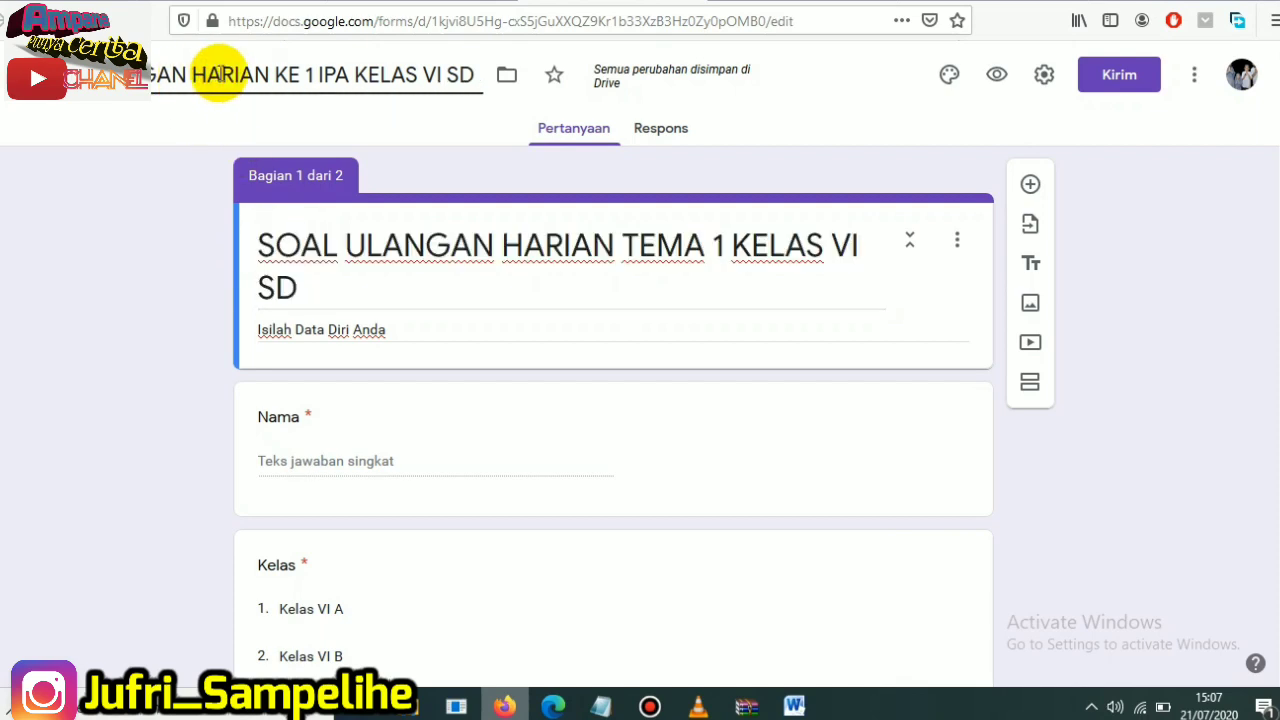
pyautogui.tripleClick(287, 244)
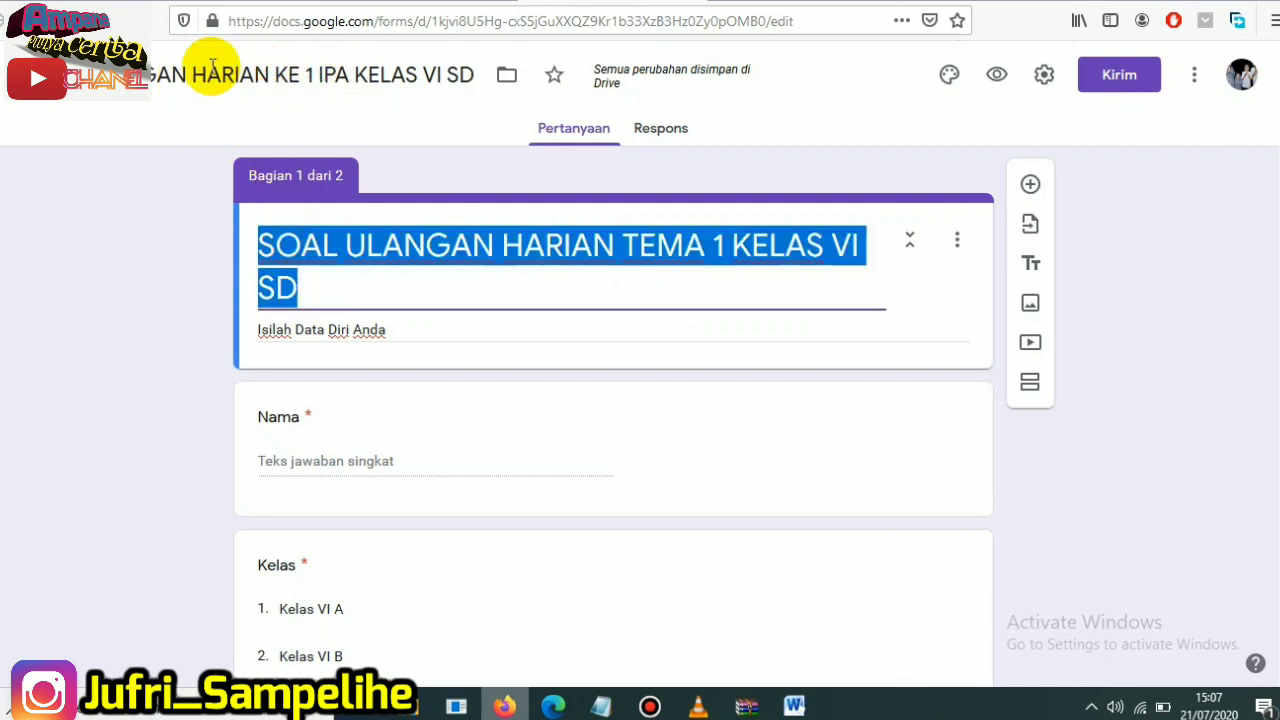
pyautogui.click(210, 75)
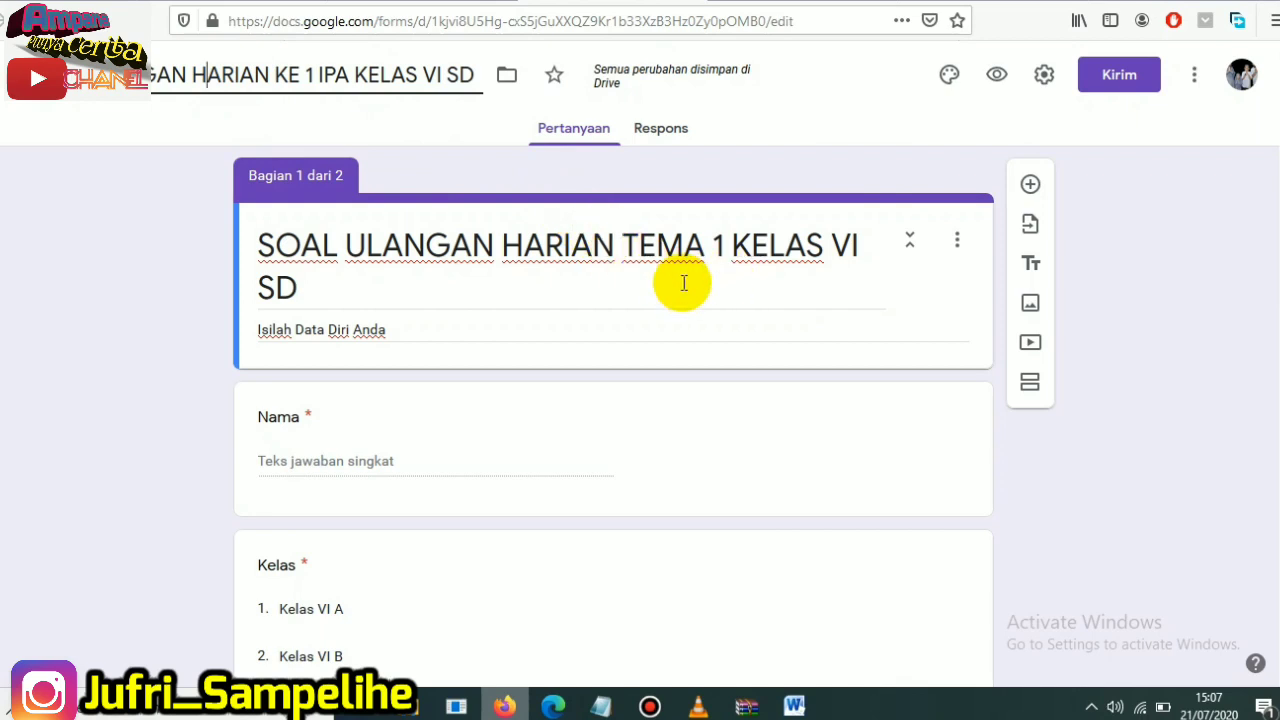
# - Make the multiple-choice question about the second principle of Pancasila required
pyautogui.scroll(-10, 684, 283)
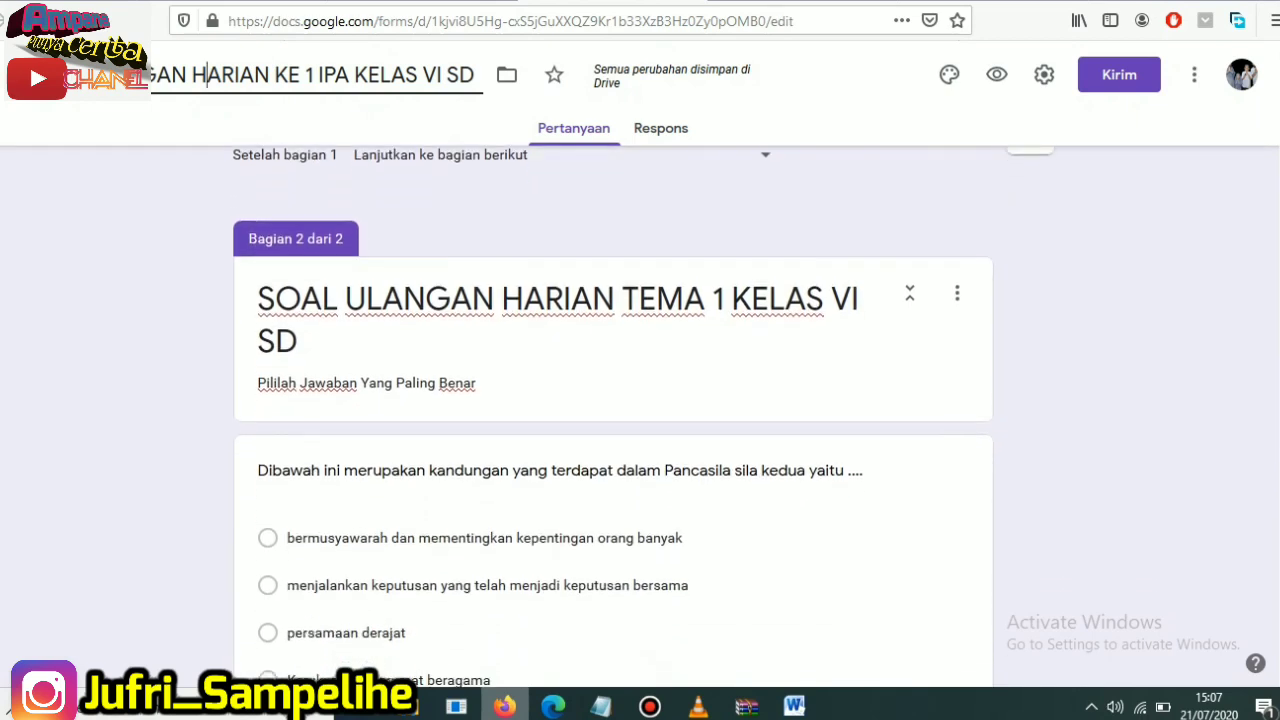
pyautogui.scroll(-2, 1270, 465)
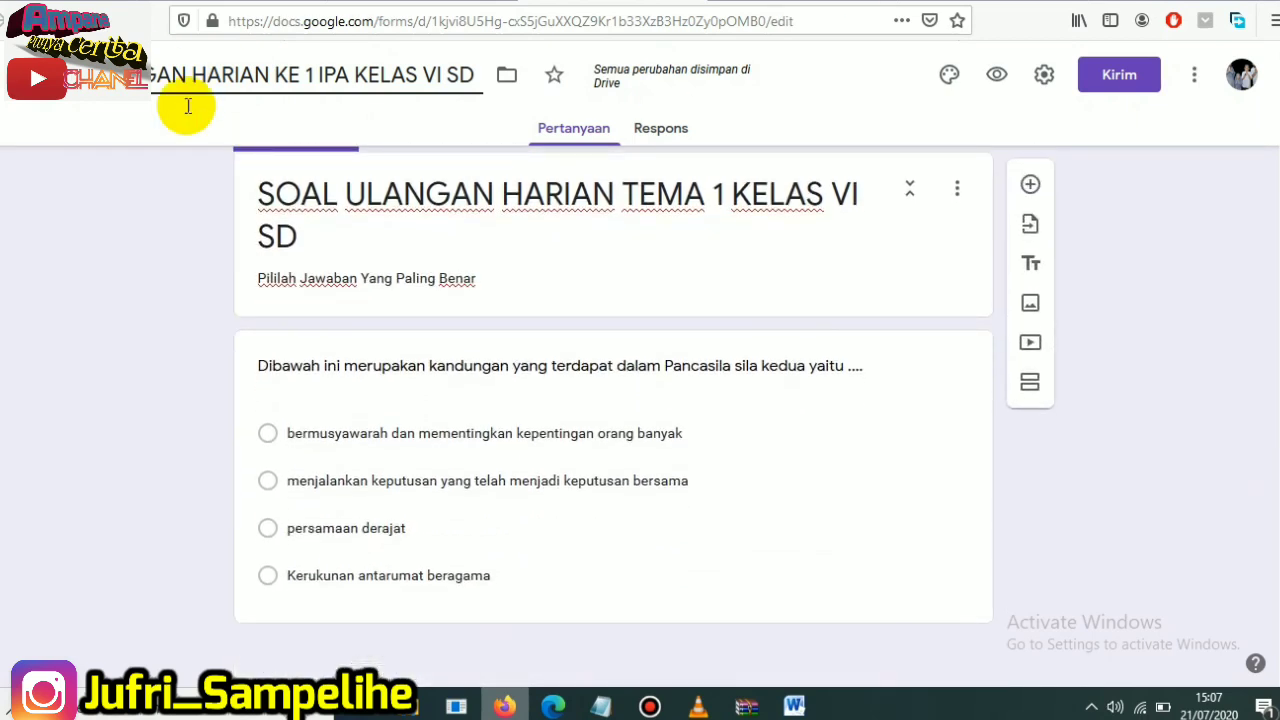
pyautogui.click(437, 395)
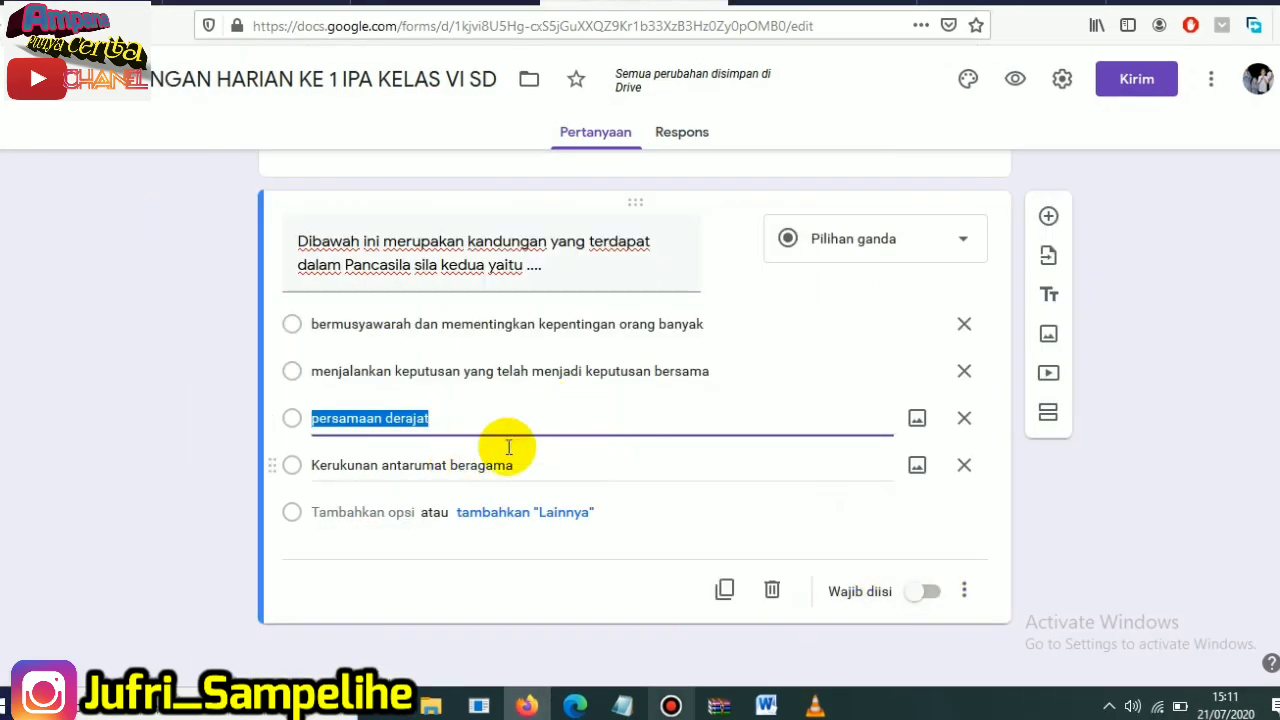
pyautogui.click(936, 597)
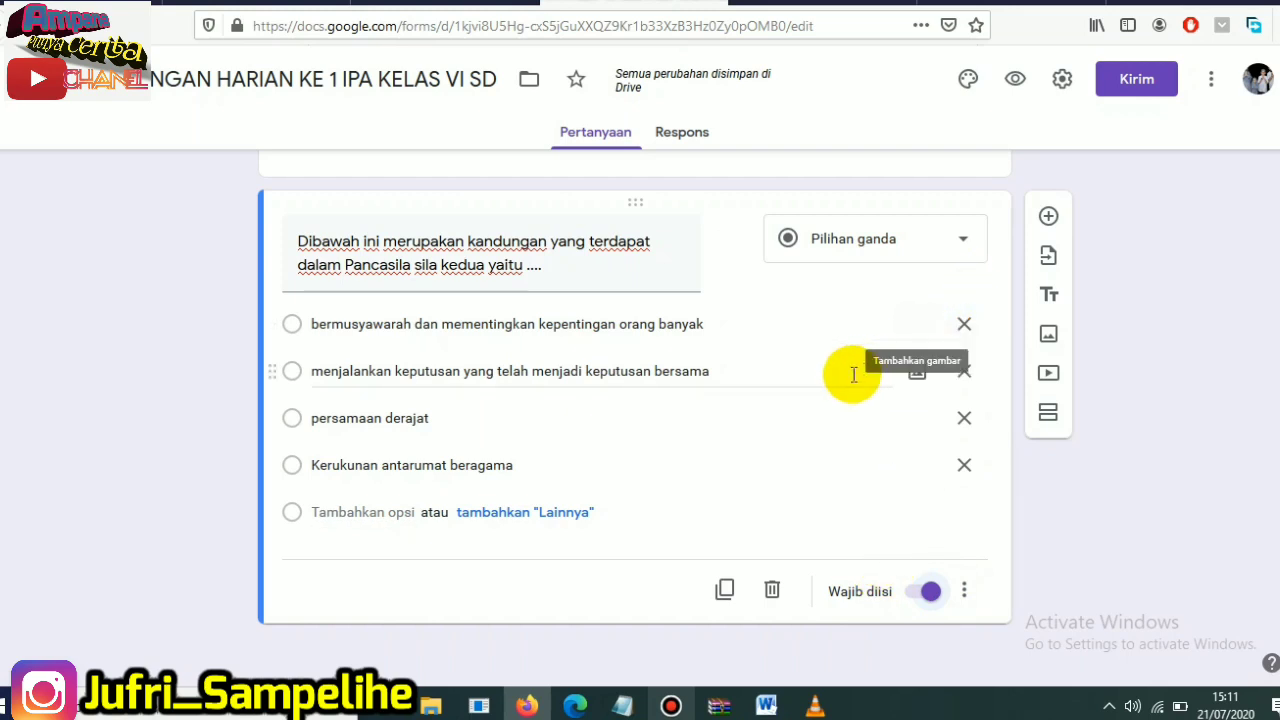
# - Turn the form into a quiz in the form settings
pyautogui.scroll(10, 856, 366)
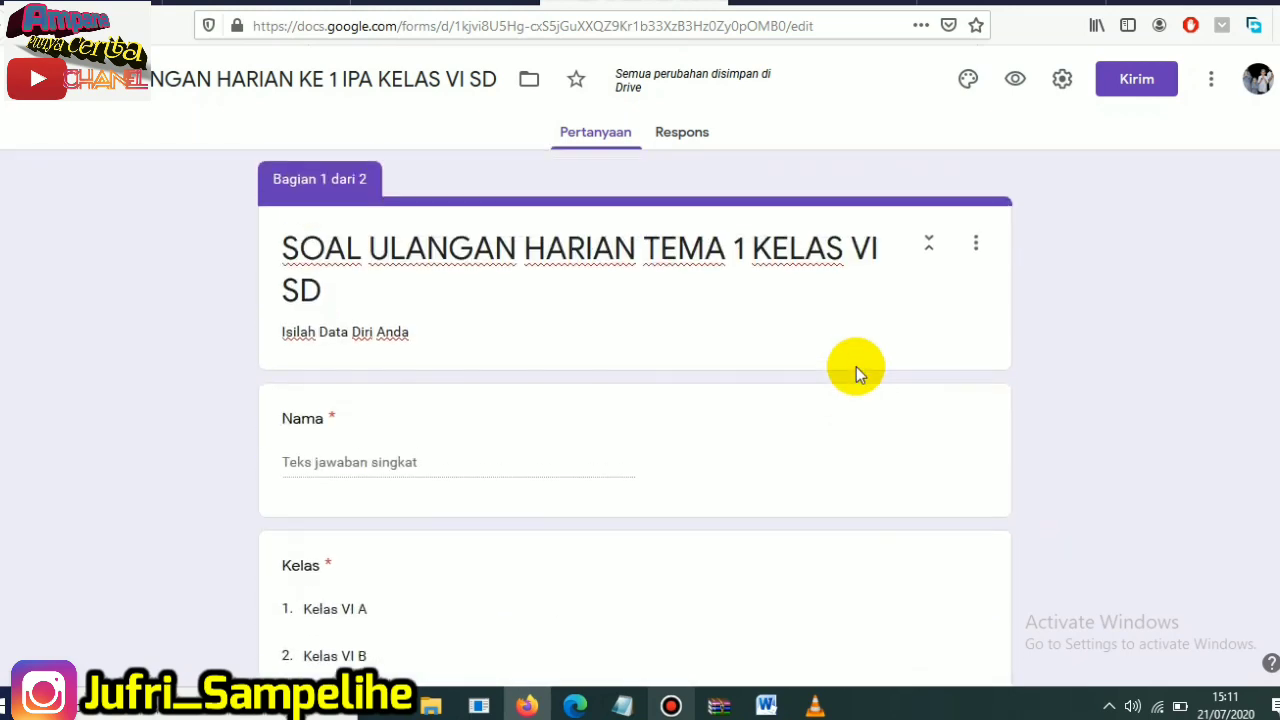
pyautogui.click(1062, 88)
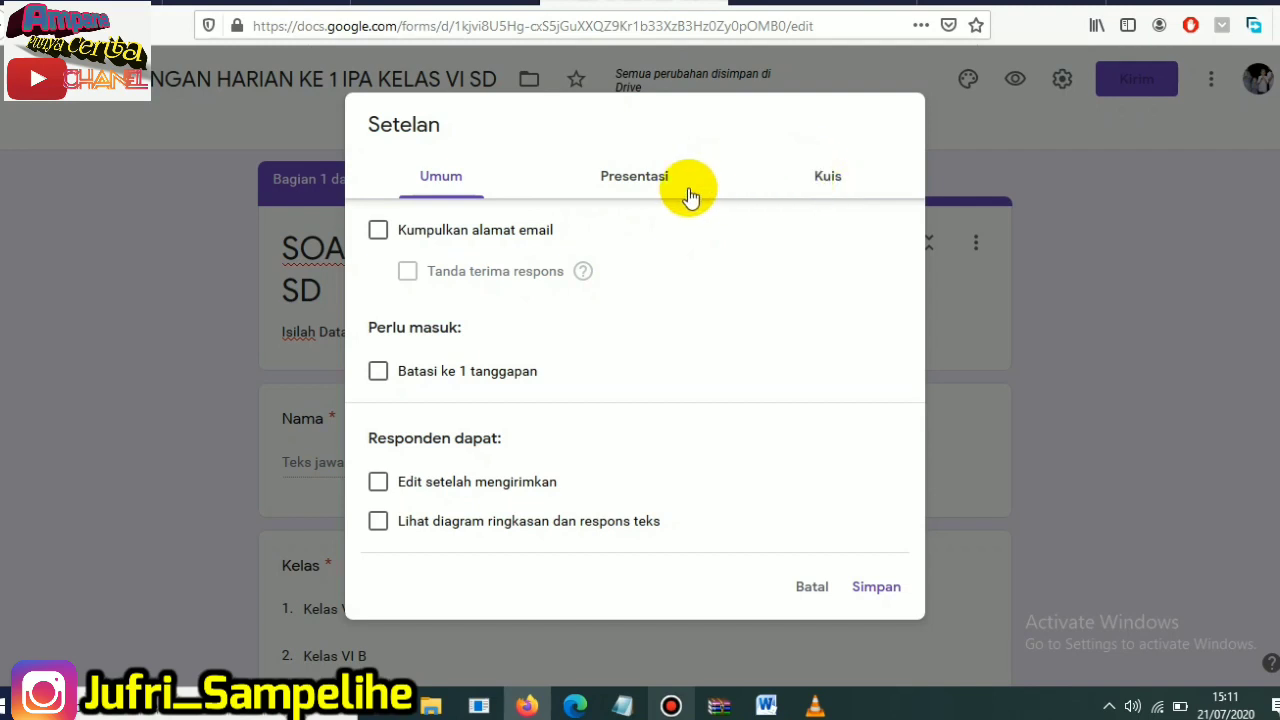
pyautogui.click(835, 180)
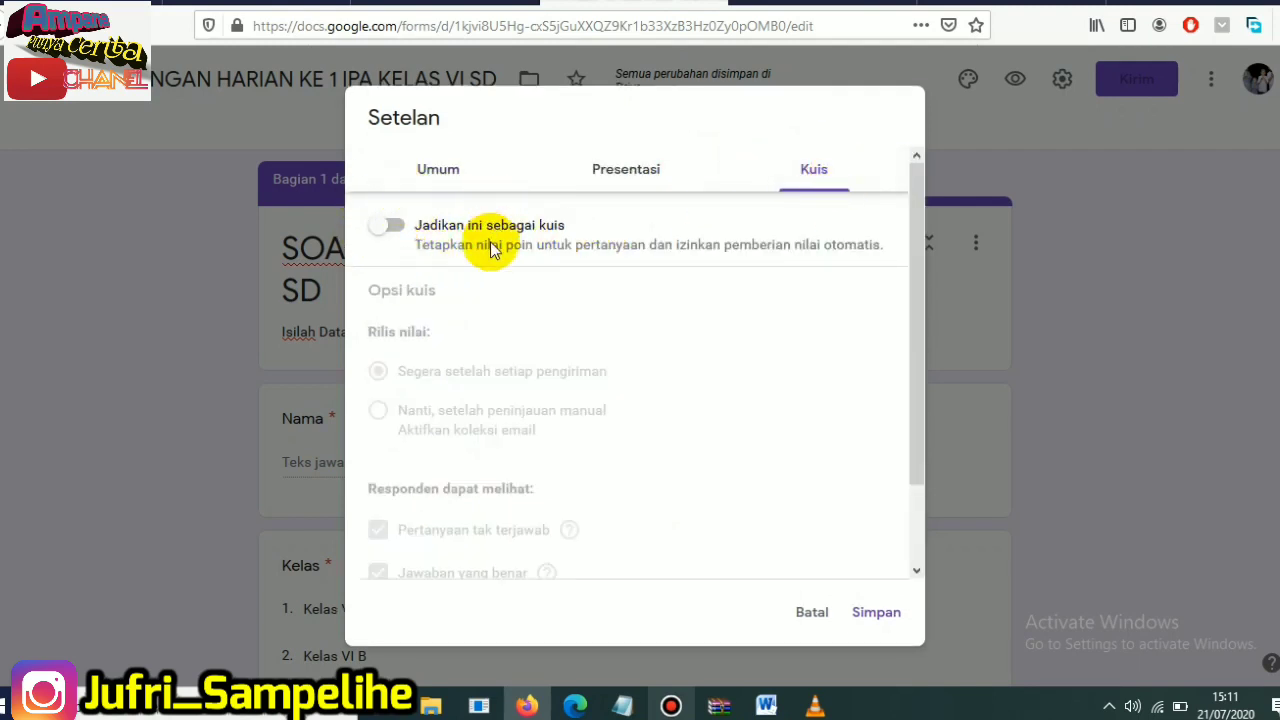
pyautogui.click(393, 228)
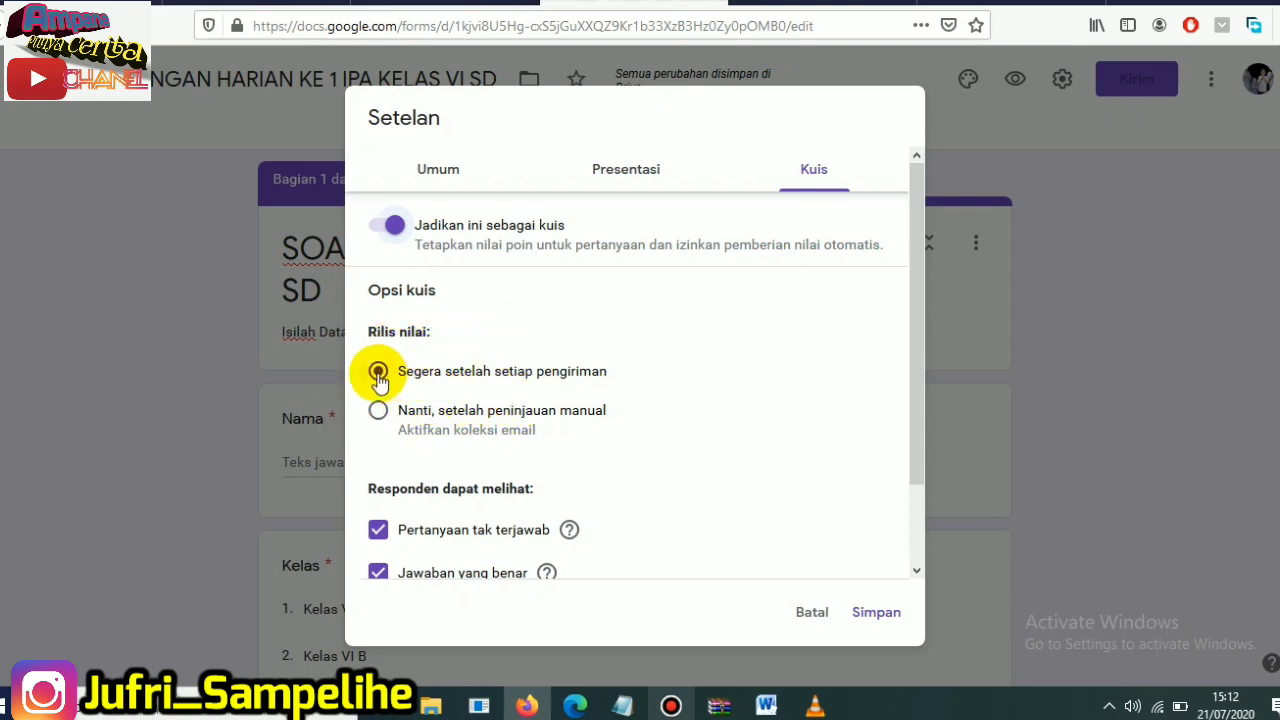
# - Stop respondents from seeing point values (Nilai poin) and save the quiz settings
pyautogui.moveTo(922, 294); pyautogui.dragTo(928, 366)
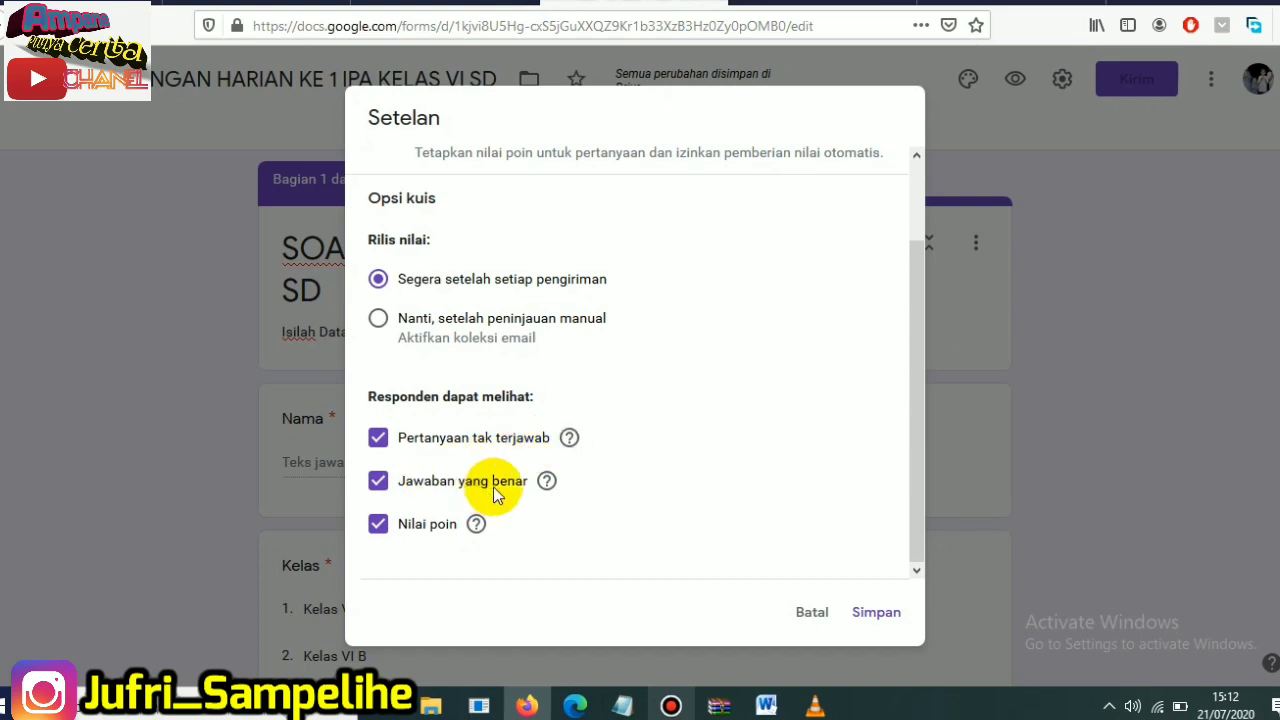
pyautogui.moveTo(918, 395); pyautogui.dragTo(926, 445)
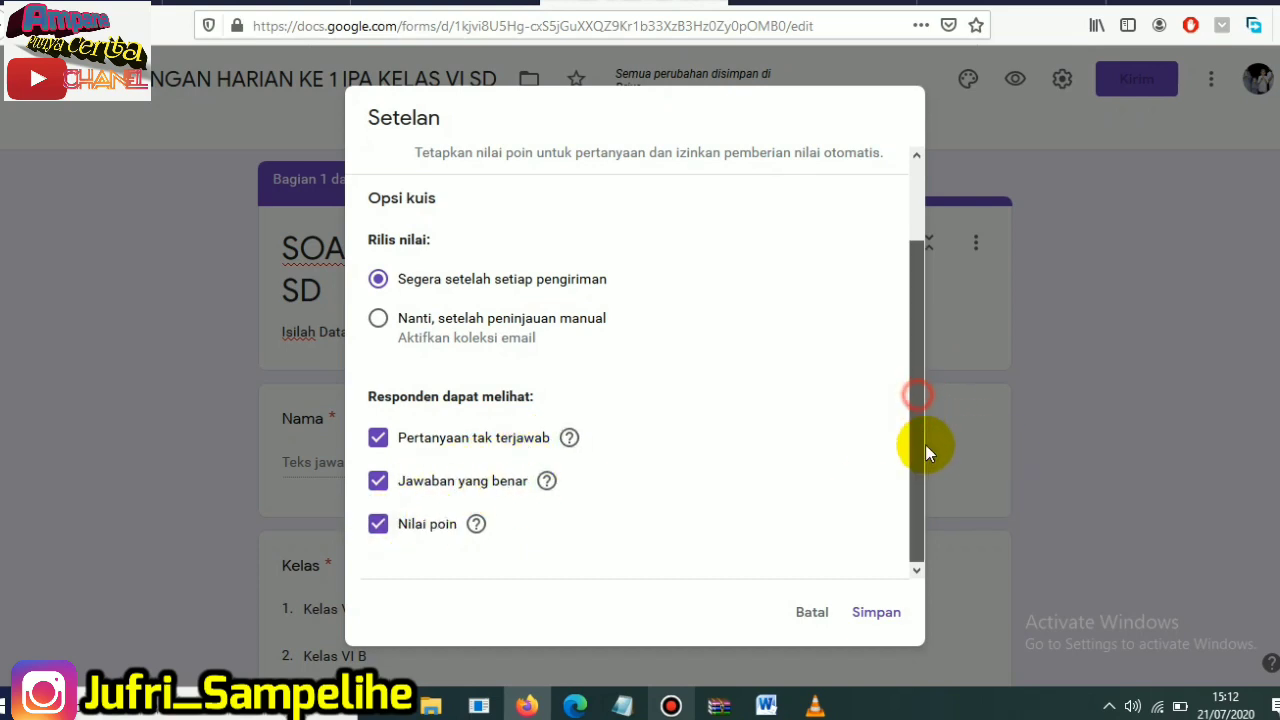
pyautogui.click(378, 525)
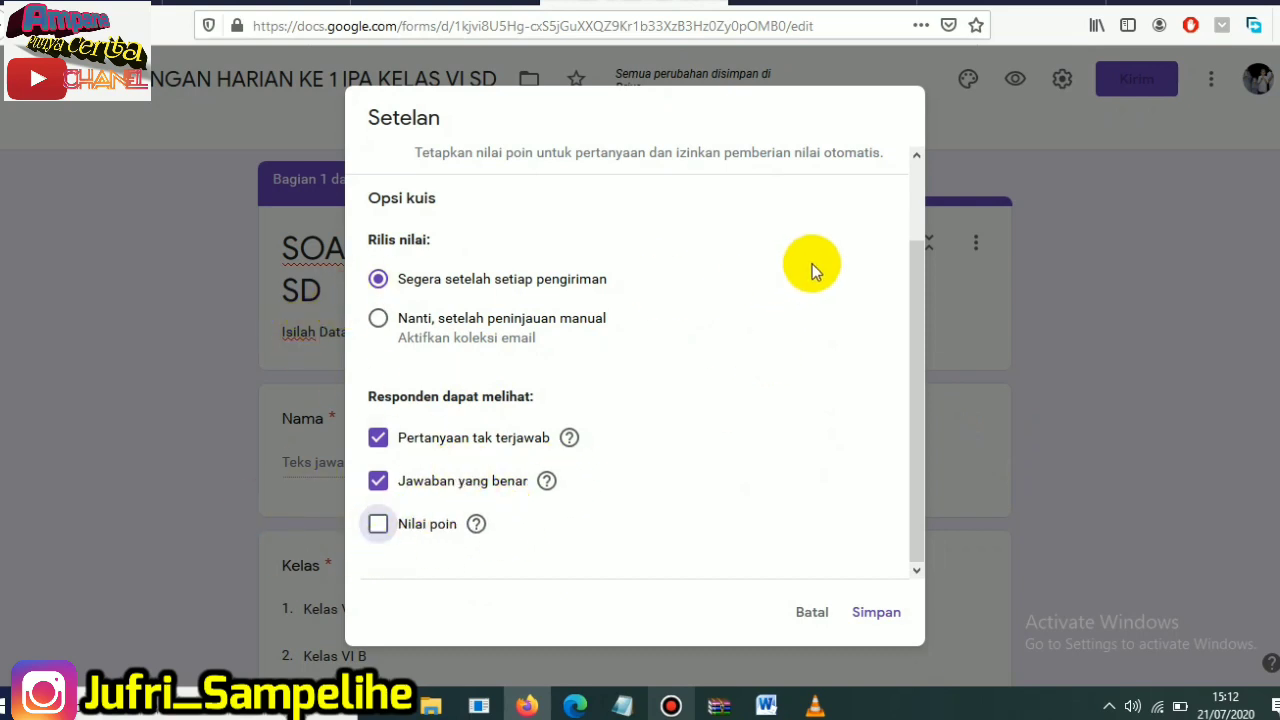
pyautogui.scroll(2, 920, 220)
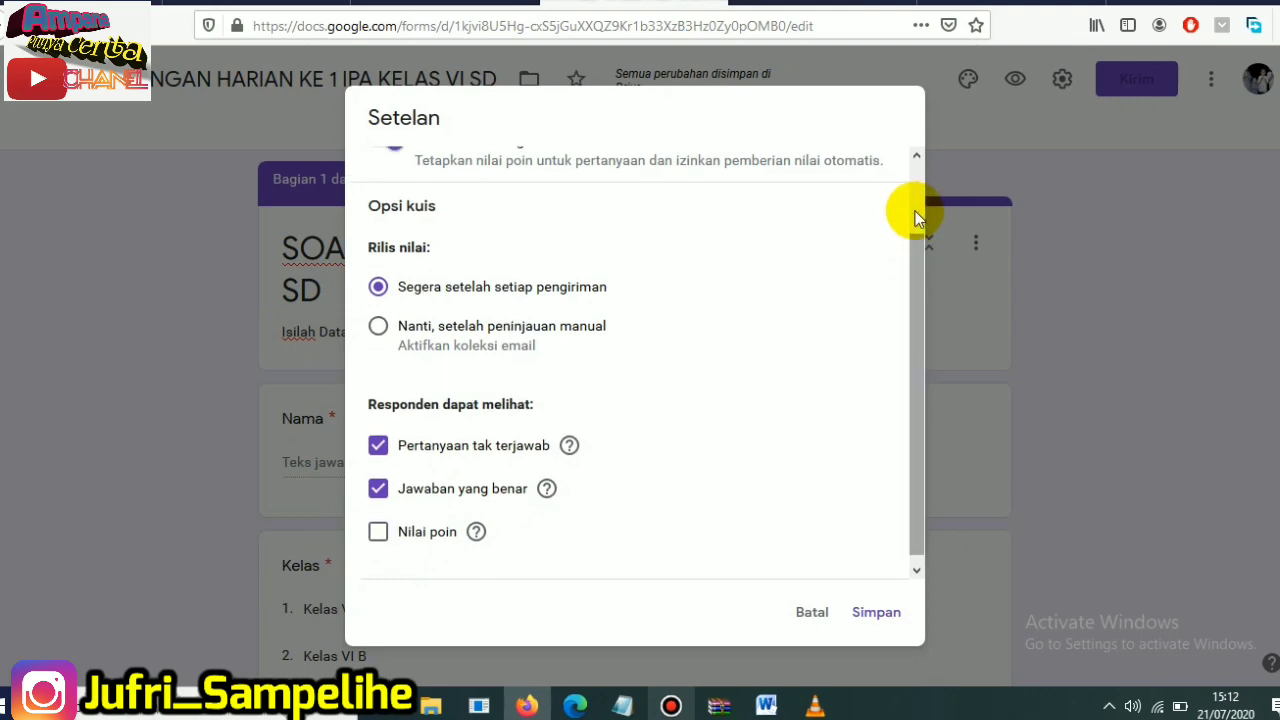
pyautogui.click(875, 614)
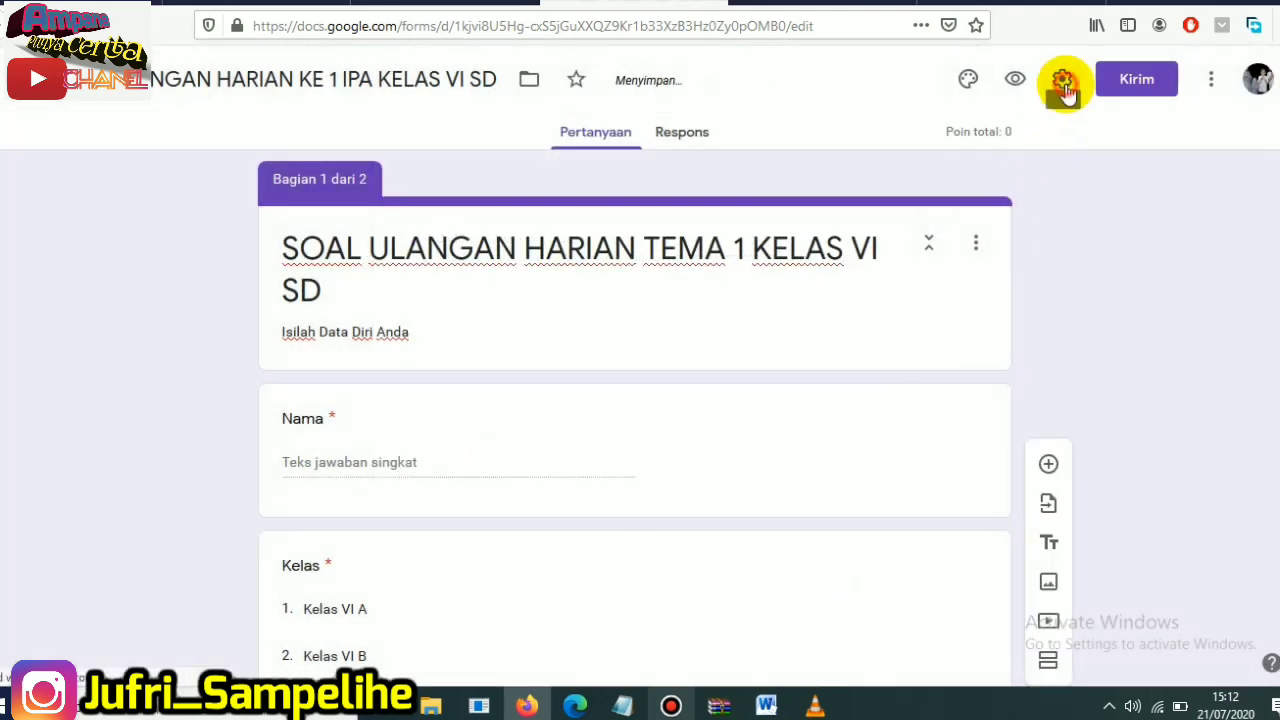
# - Turn on shuffled question order (Acak urutan pertanyaan) in the form's presentation settings
pyautogui.click(1062, 82)
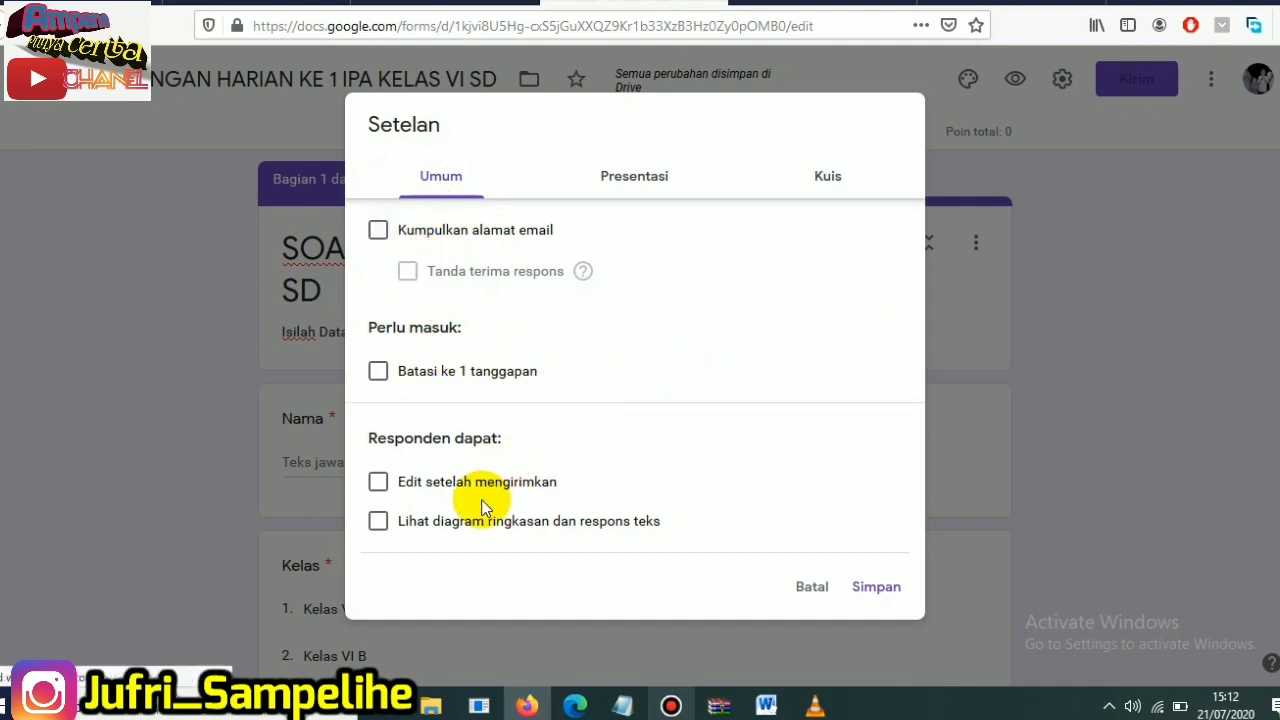
pyautogui.click(640, 184)
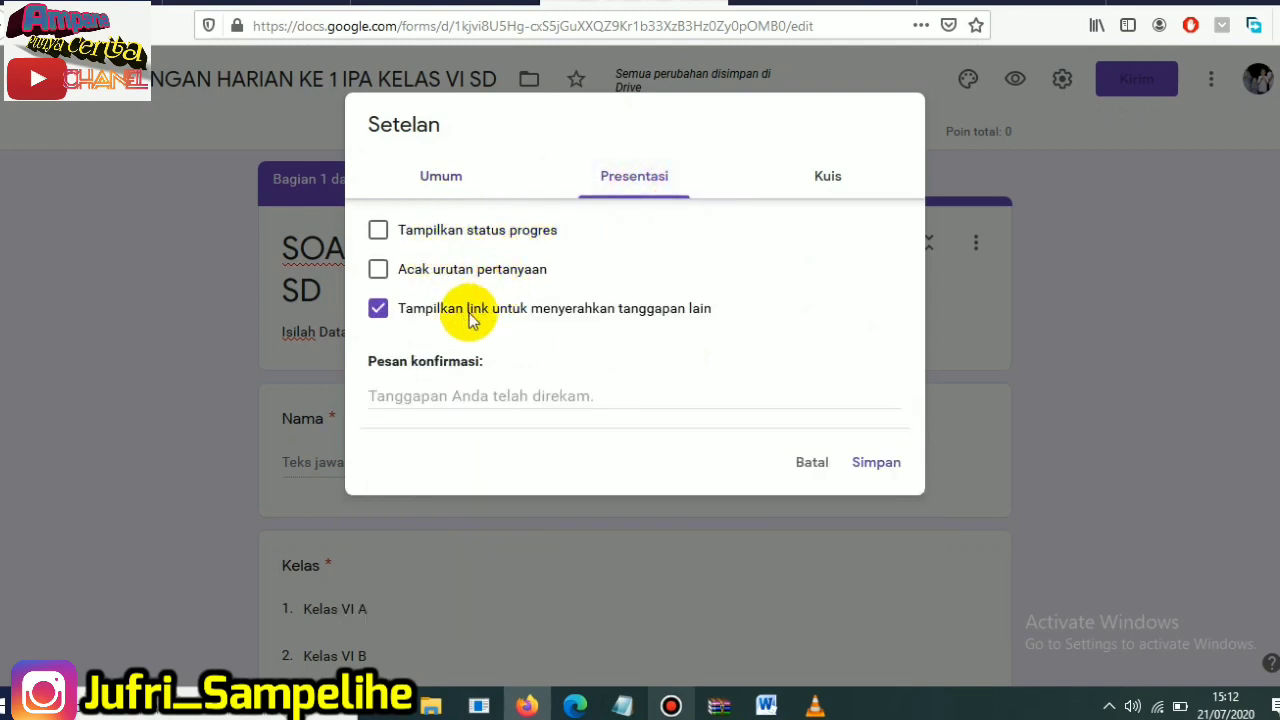
pyautogui.click(379, 270)
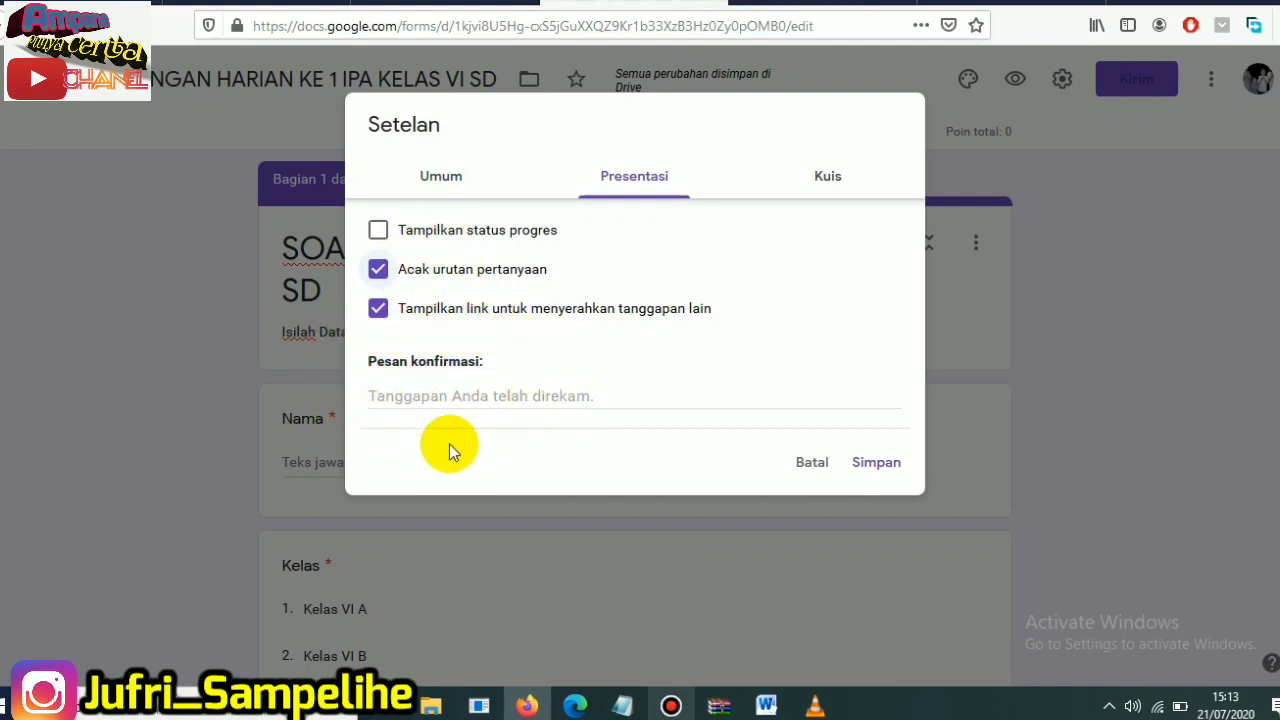
# - Set the confirmation message to "Terimakasih Anda Sudah Mengerjakan Soal Ulangan" and save the settings
pyautogui.click(388, 396)
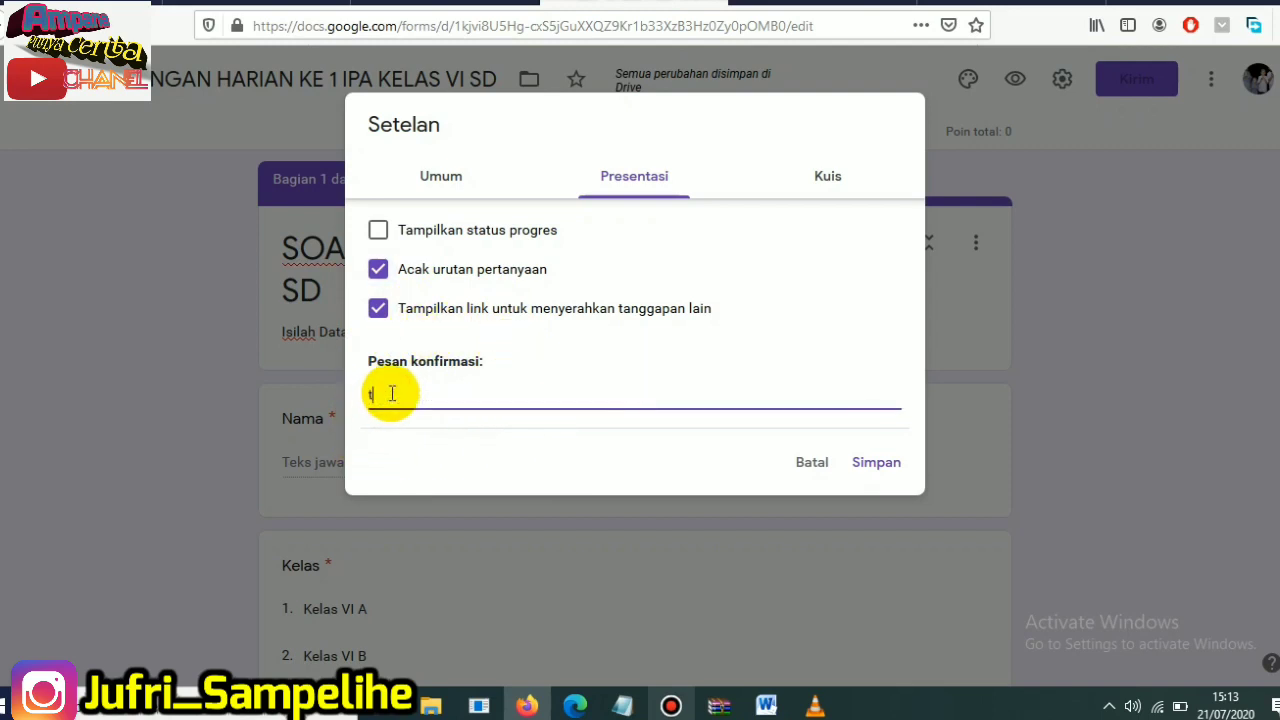
pyautogui.press('BackSpace')
pyautogui.press('capslock')
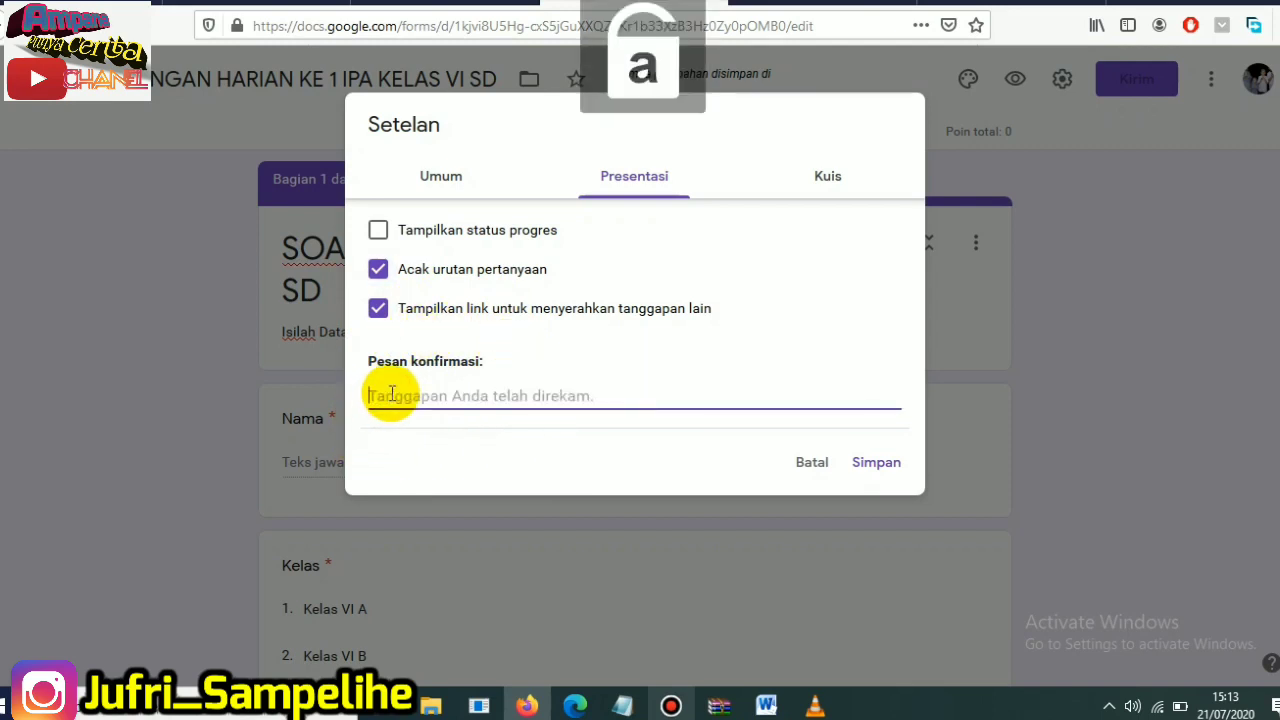
pyautogui.write('T')
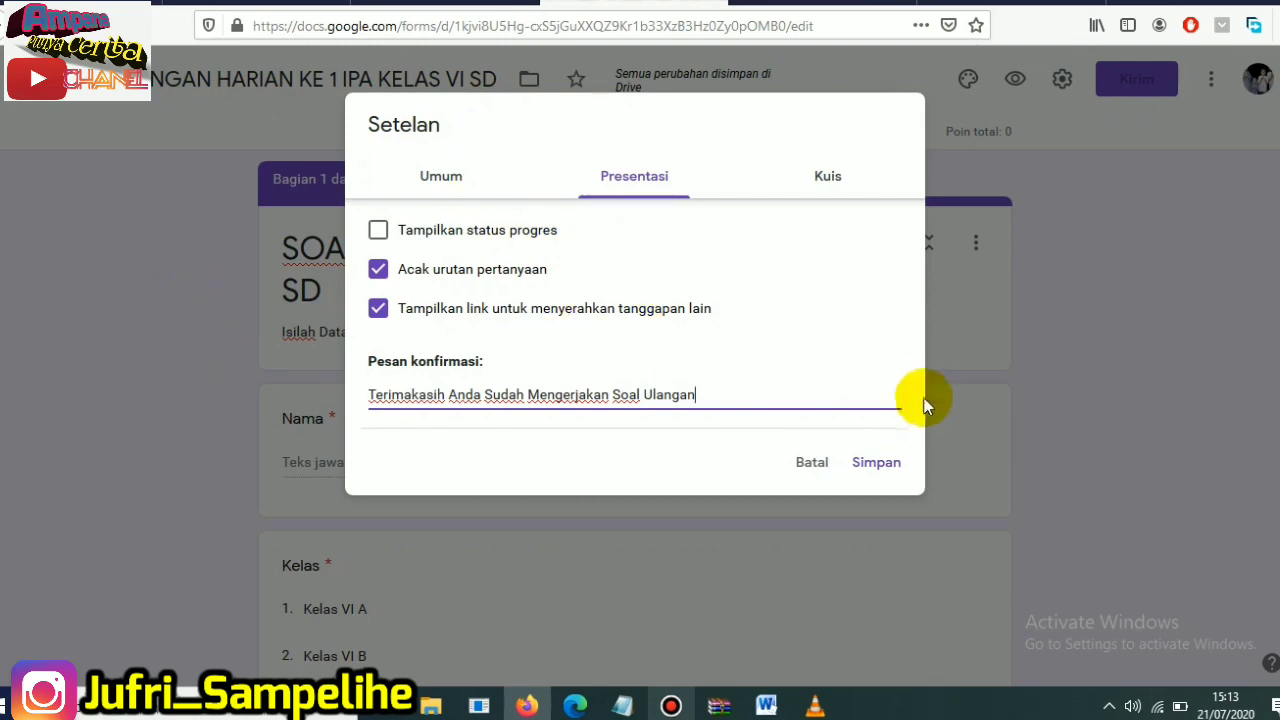
pyautogui.click(873, 466)
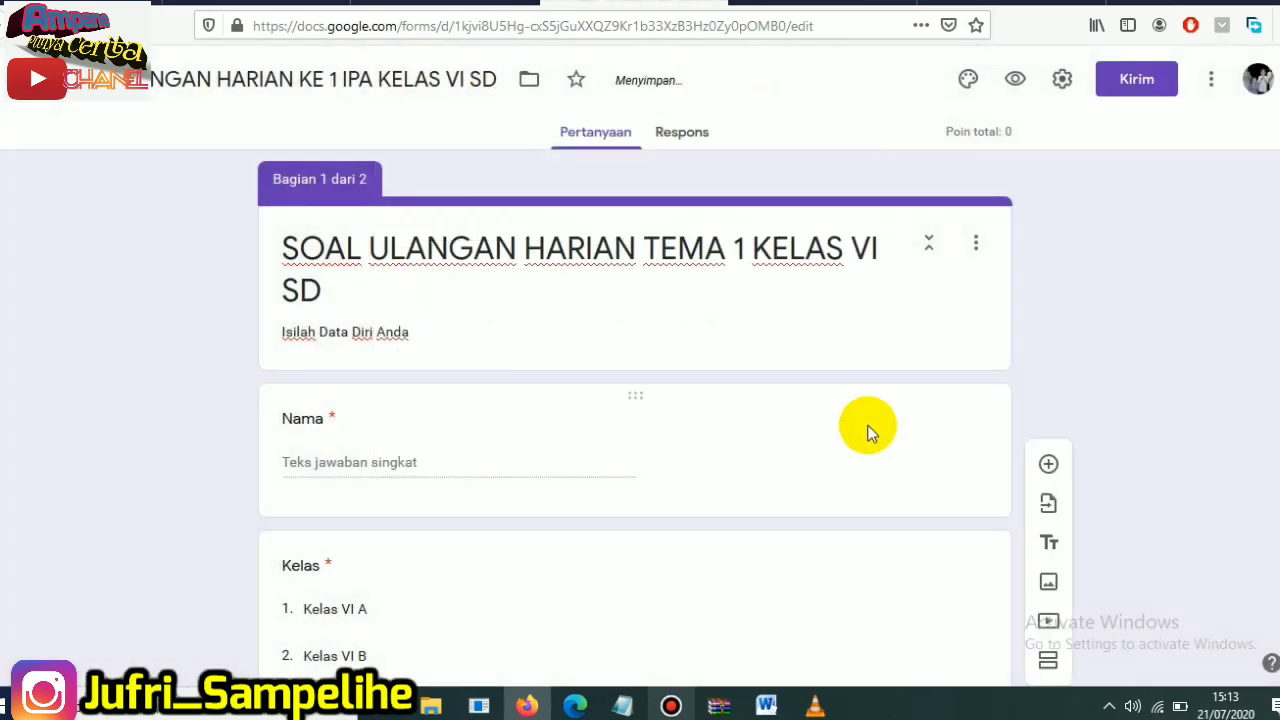
# - Open the answer key of the question about the second principle of Pancasila
pyautogui.scroll(-1, 871, 469)
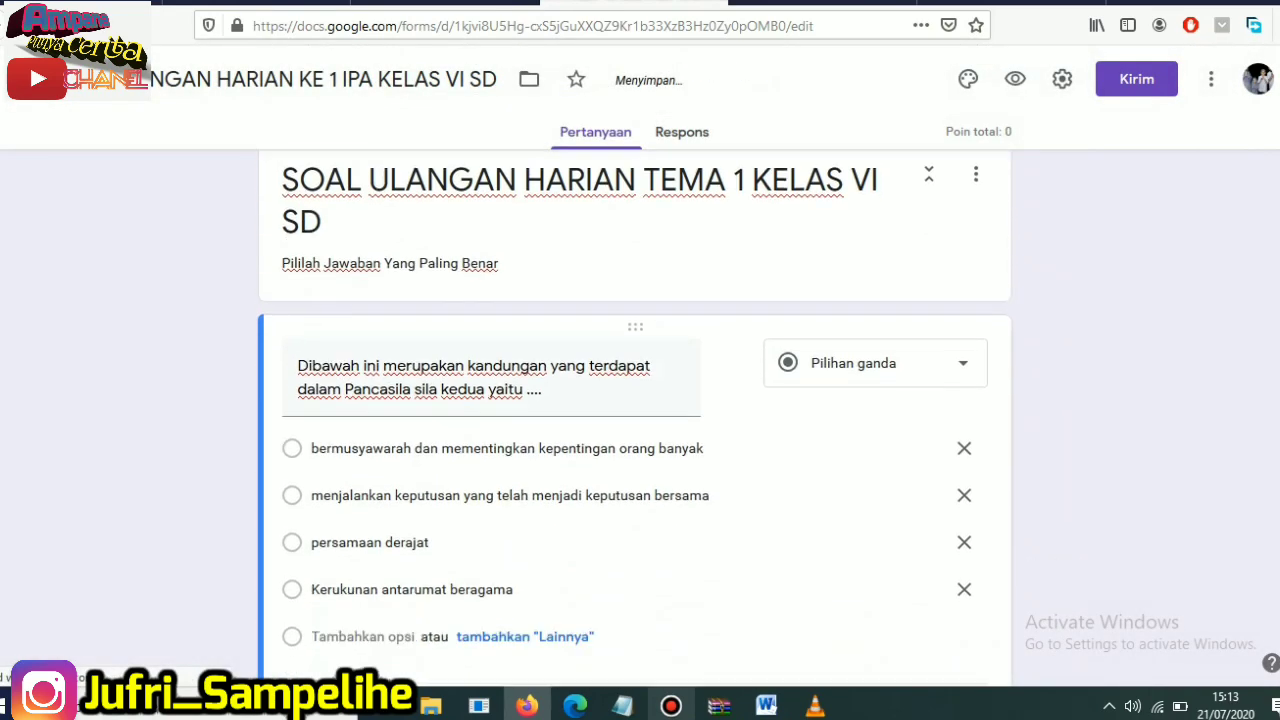
pyautogui.scroll(-1, 500, 400)
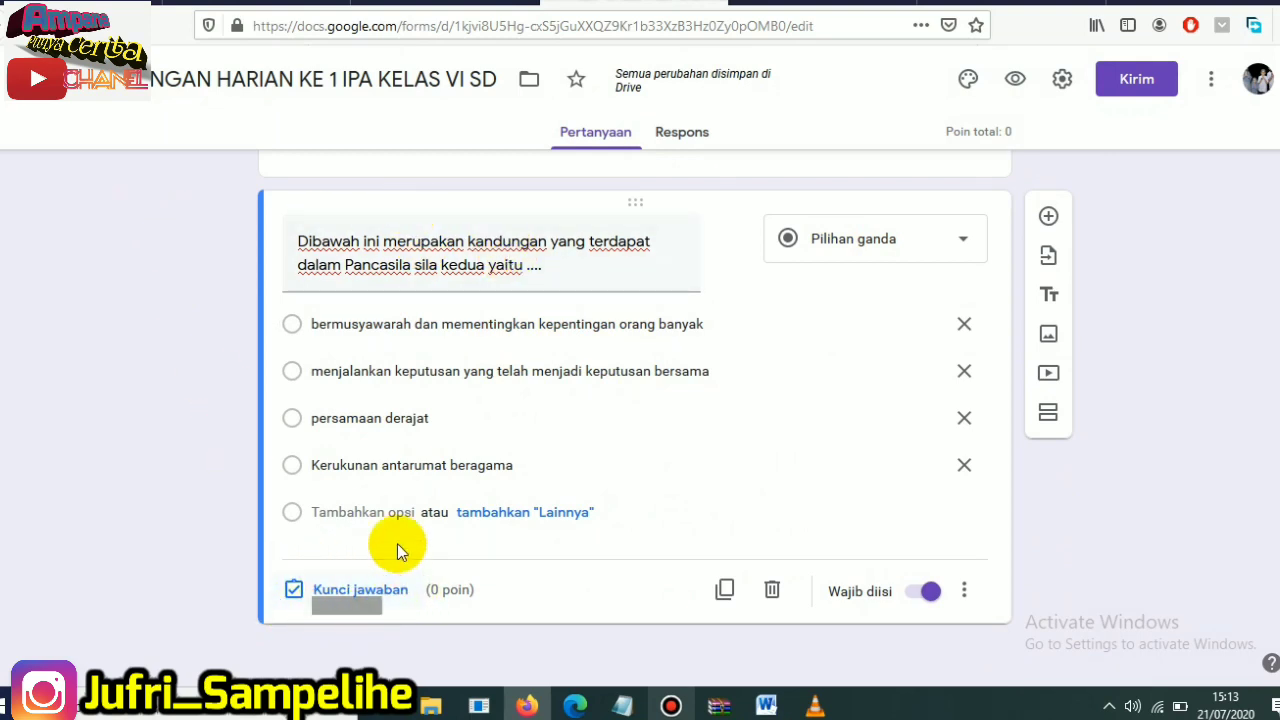
pyautogui.click(340, 592)
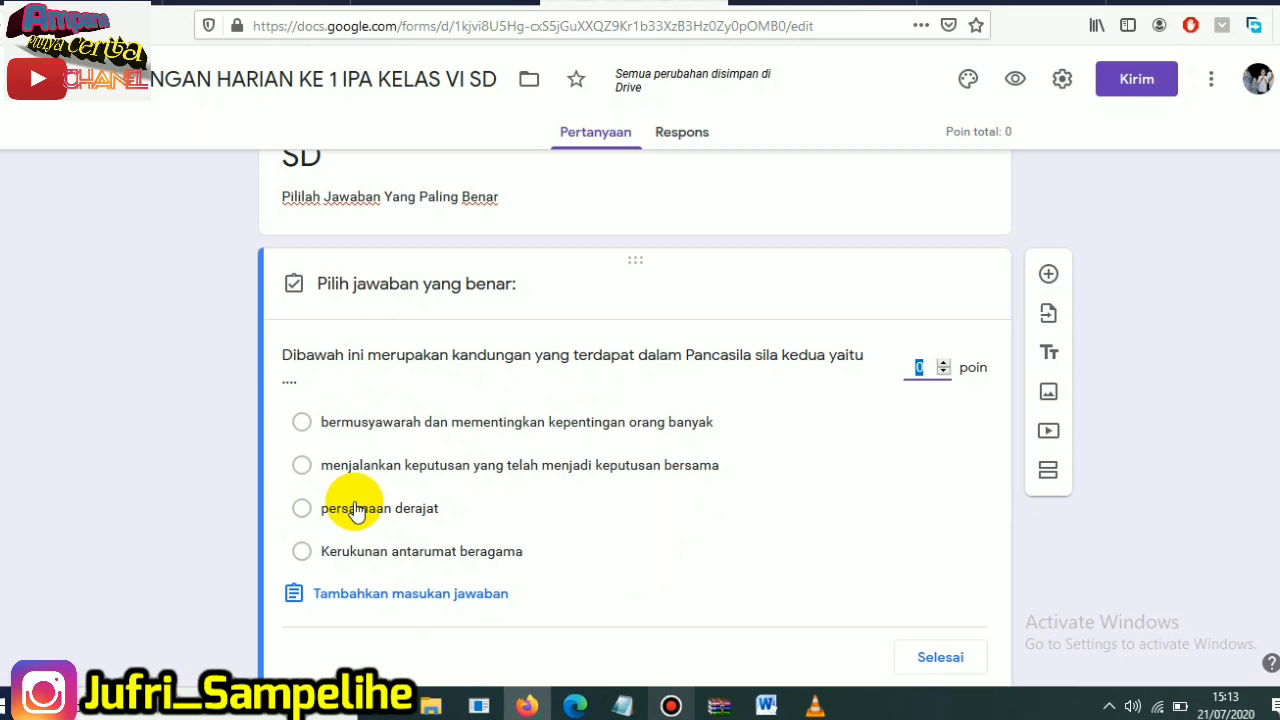
pyautogui.click(302, 422)
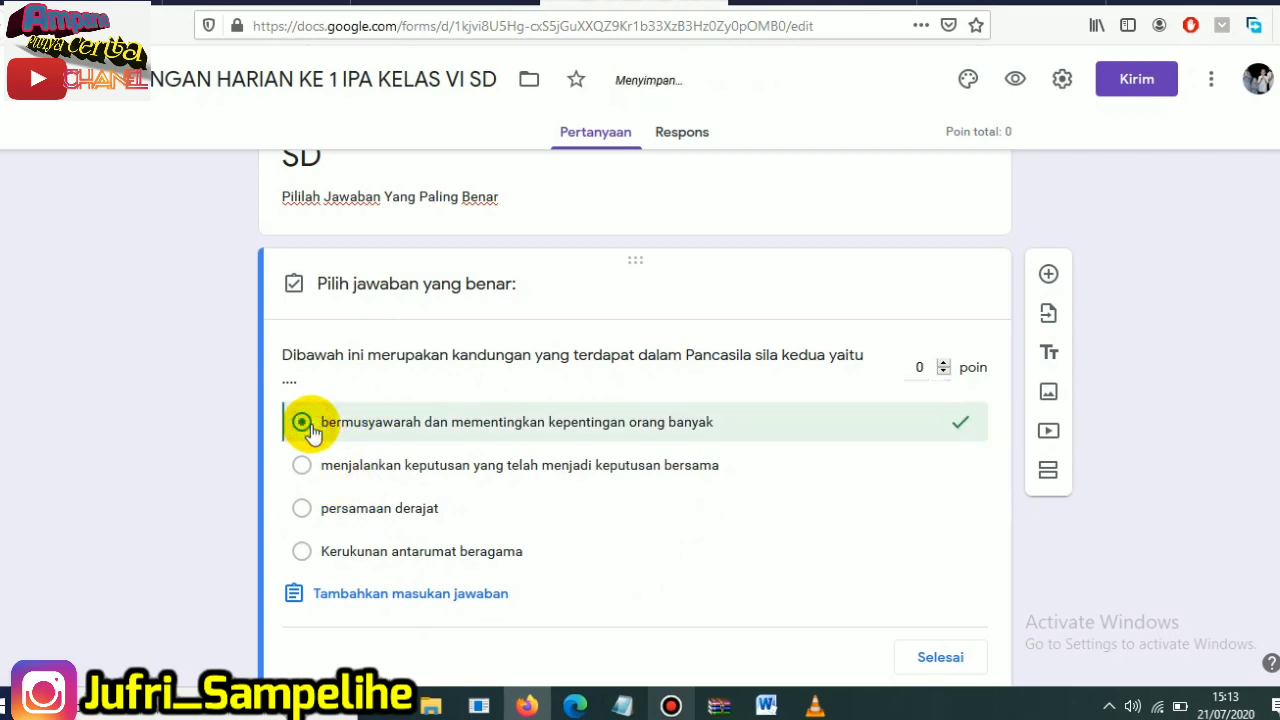
pyautogui.click(302, 465)
pyautogui.click(298, 510)
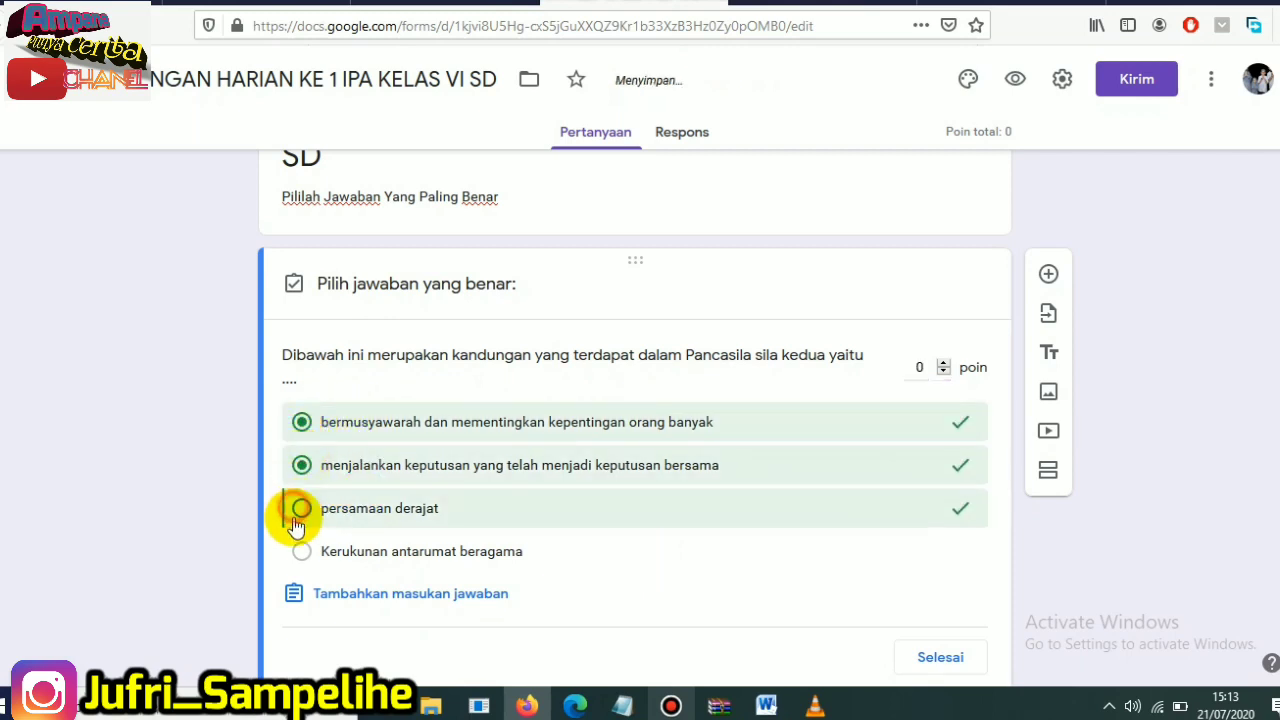
pyautogui.click(298, 551)
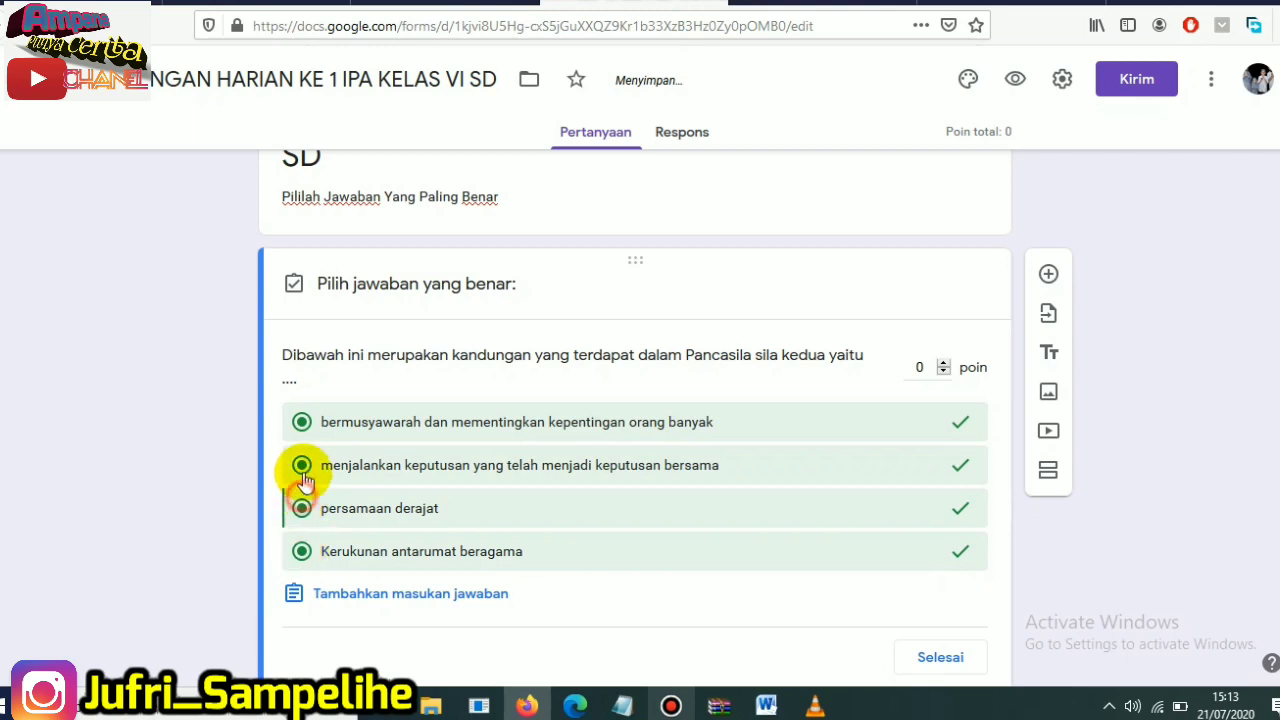
pyautogui.click(302, 506)
pyautogui.click(302, 465)
pyautogui.click(301, 422)
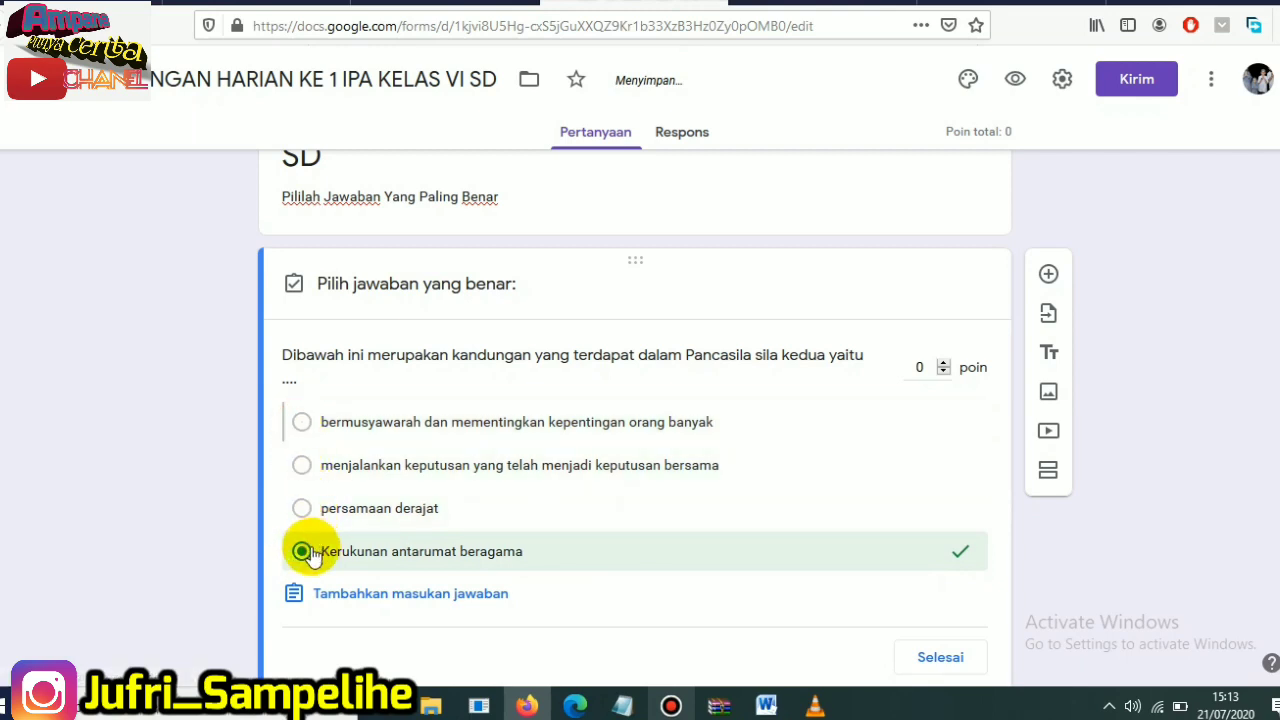
pyautogui.click(302, 551)
# - Mark "persamaan derajat" as the correct answer and set the question's score to 1 point
pyautogui.click(302, 508)
pyautogui.click(302, 508)
pyautogui.click(423, 508)
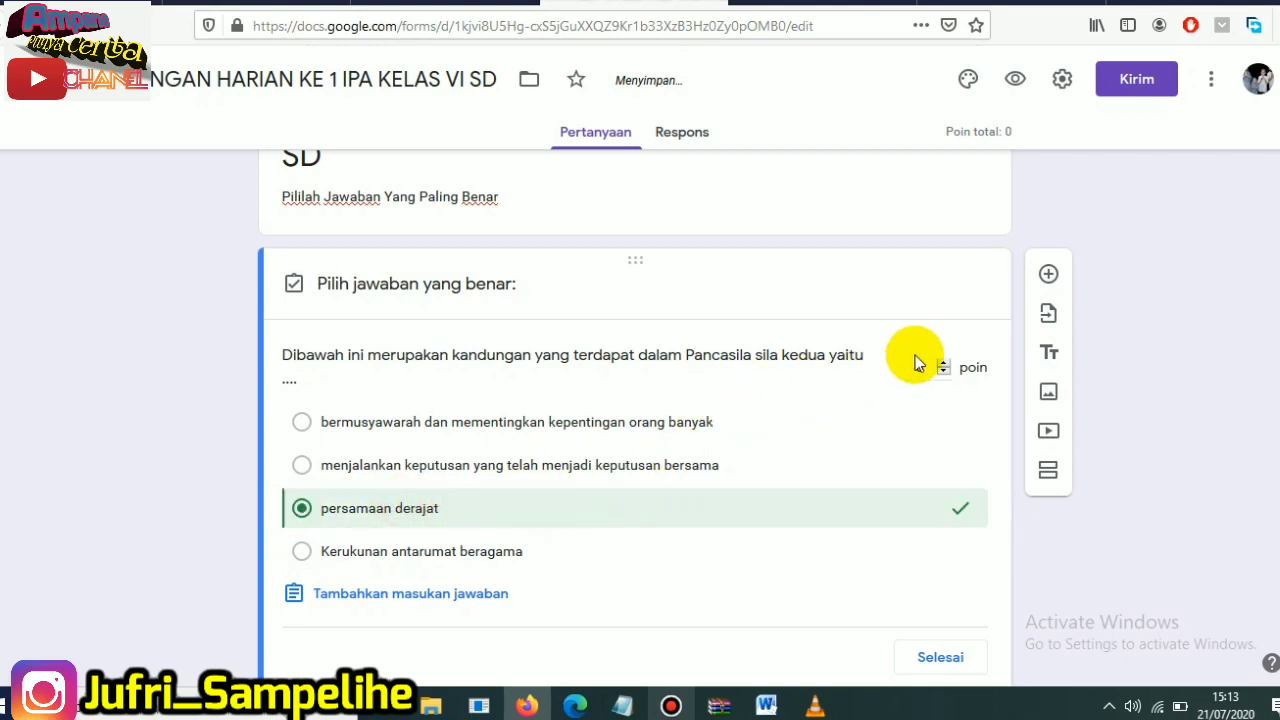
pyautogui.click(942, 367)
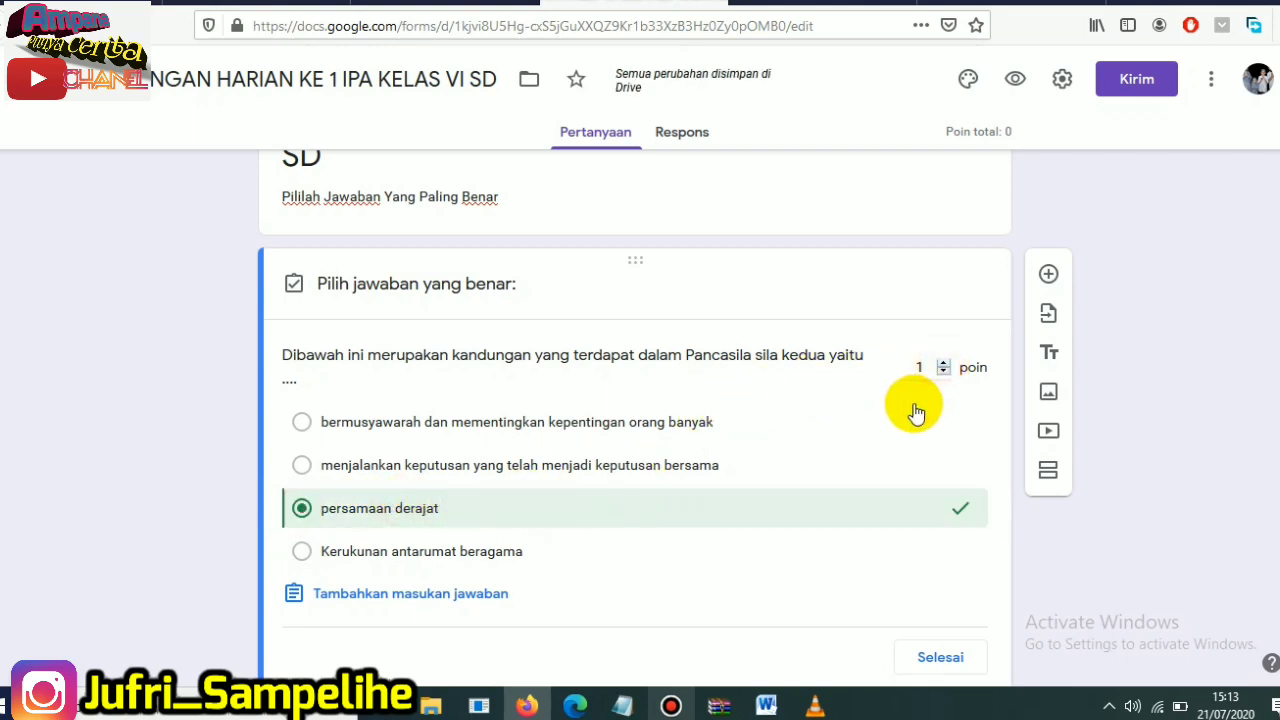
# - Add a new question below and upload the image "kerukunan umat beragama" from the Pictures folder into it
pyautogui.scroll(-2, 1063, 580)
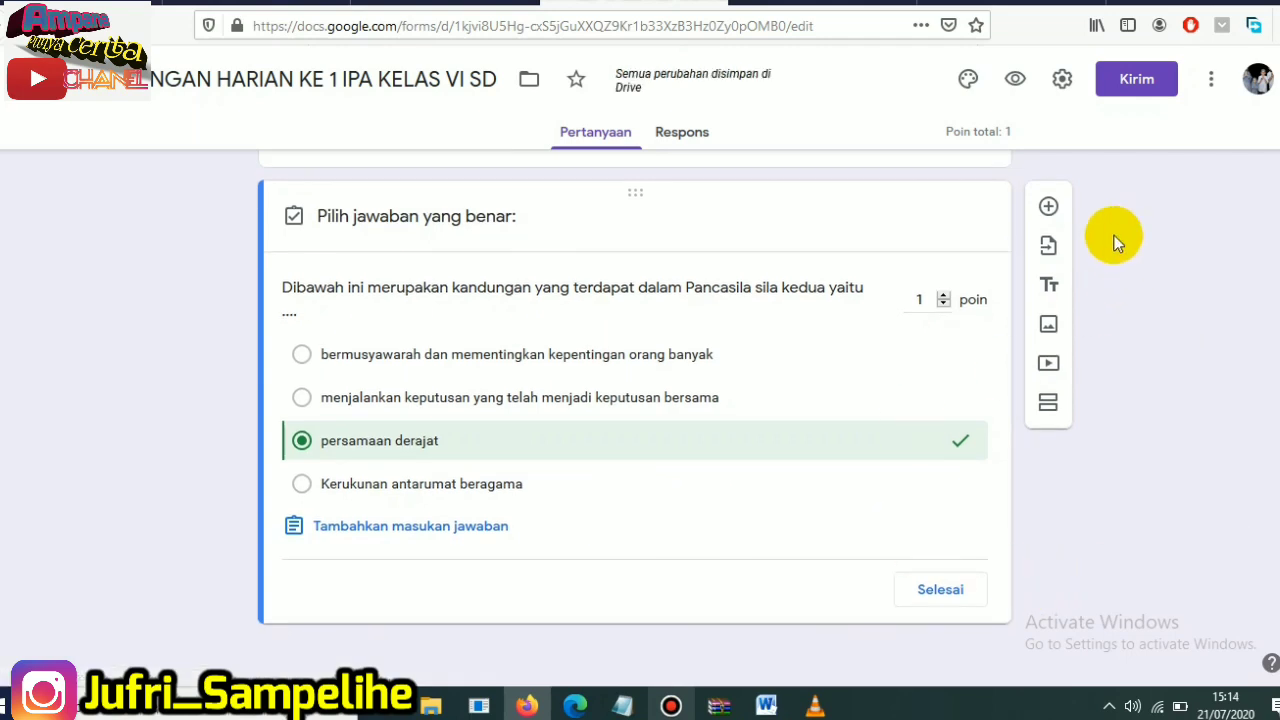
pyautogui.click(1049, 206)
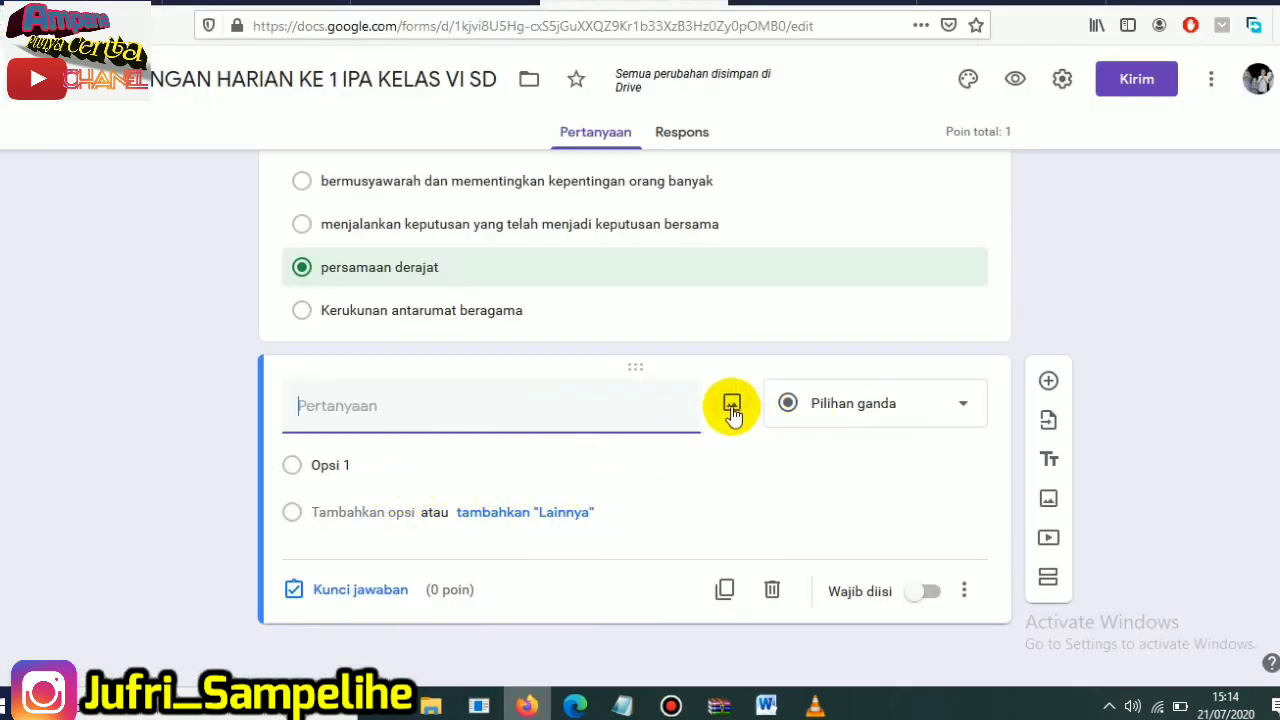
pyautogui.click(731, 407)
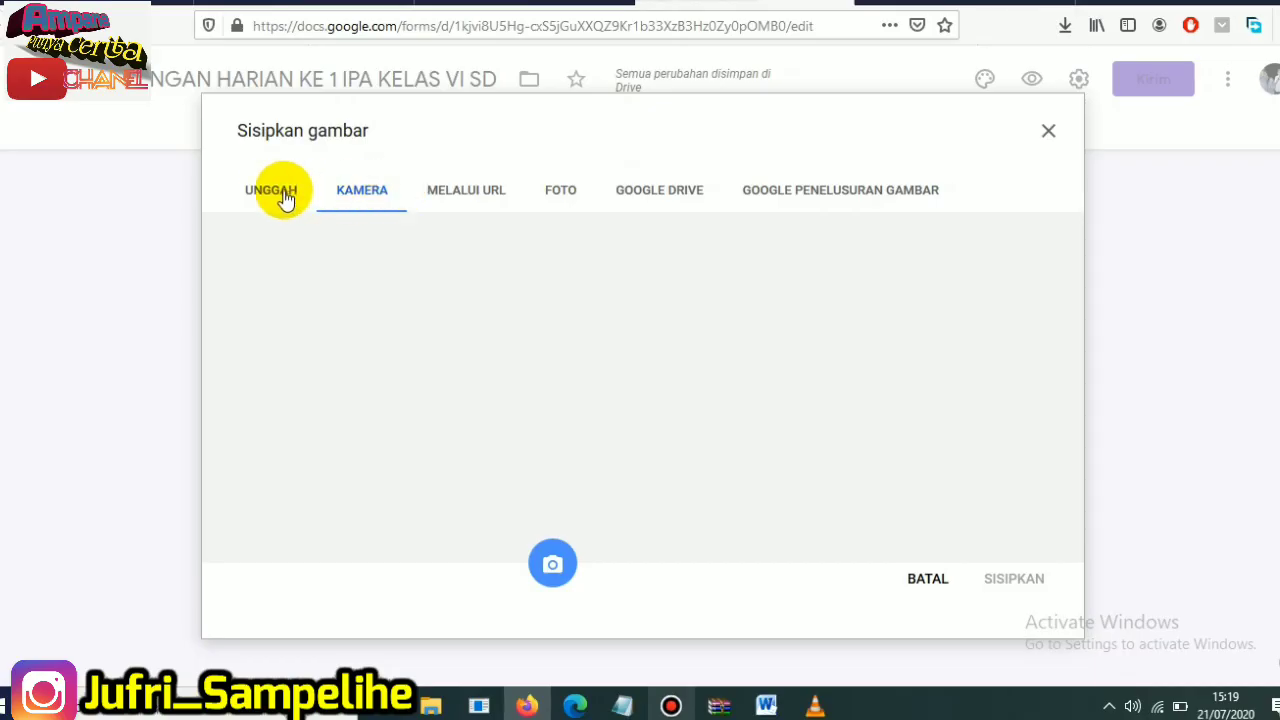
pyautogui.click(272, 194)
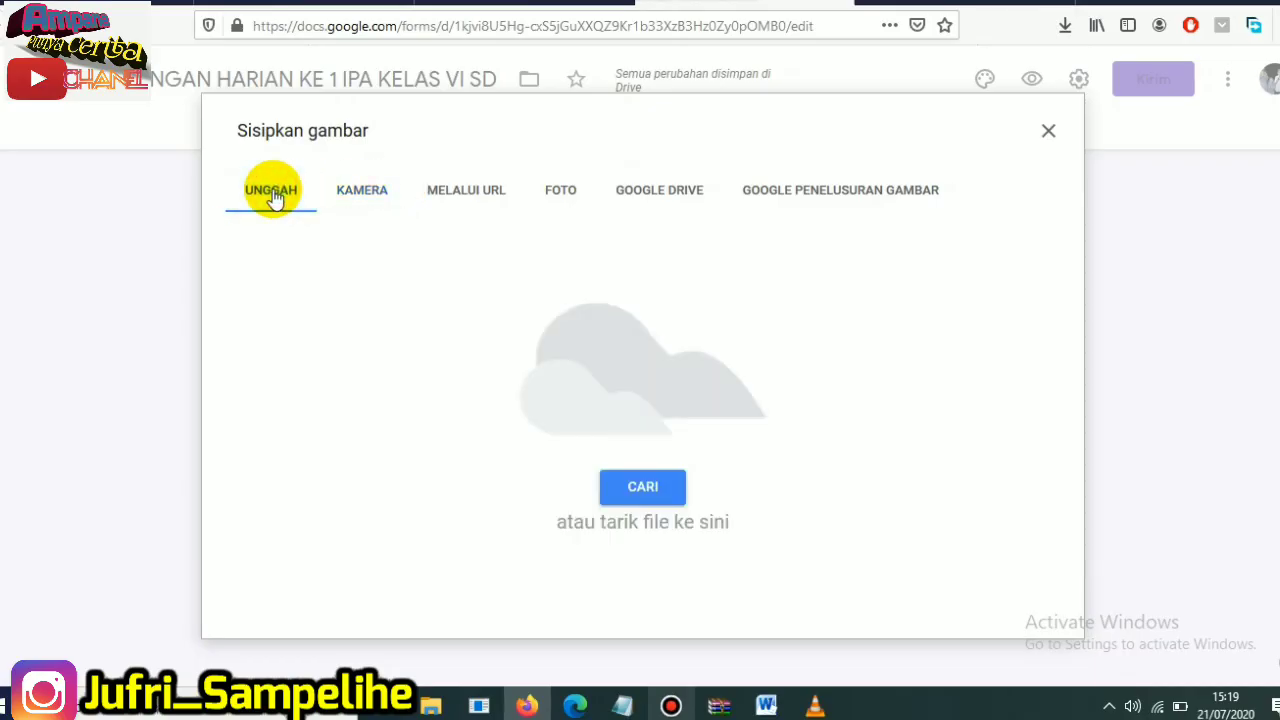
pyautogui.click(657, 494)
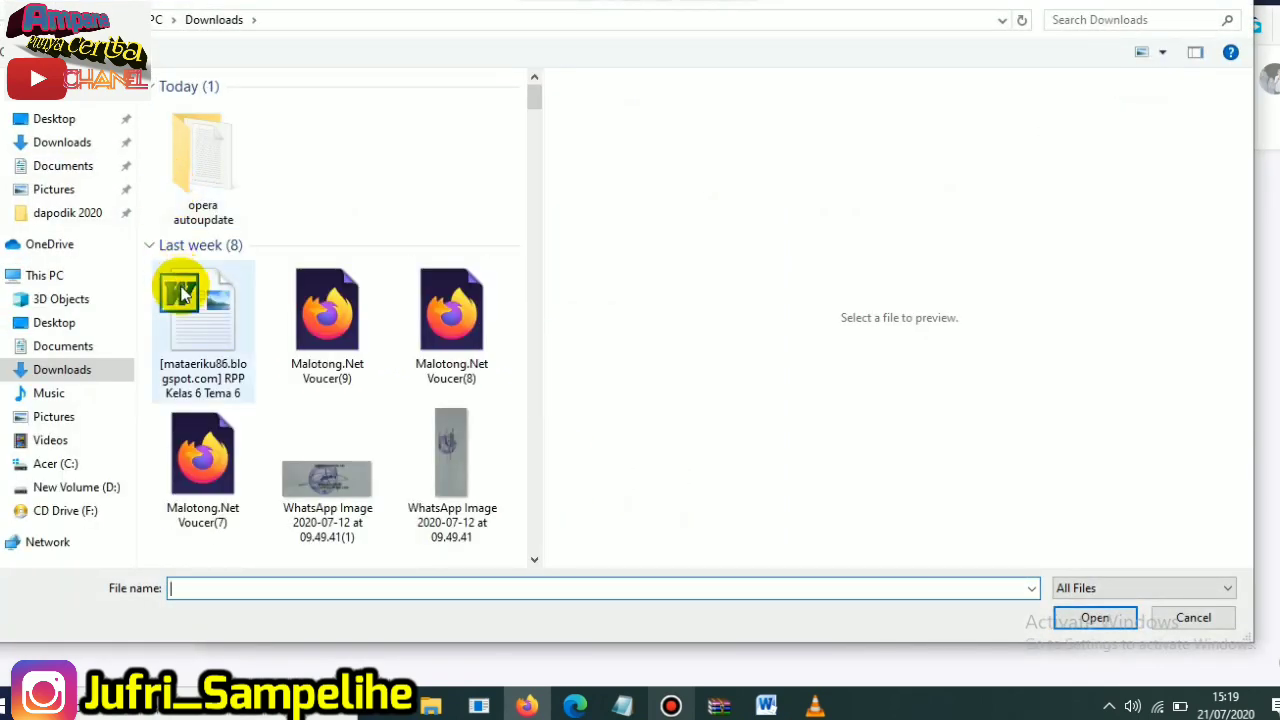
pyautogui.click(50, 416)
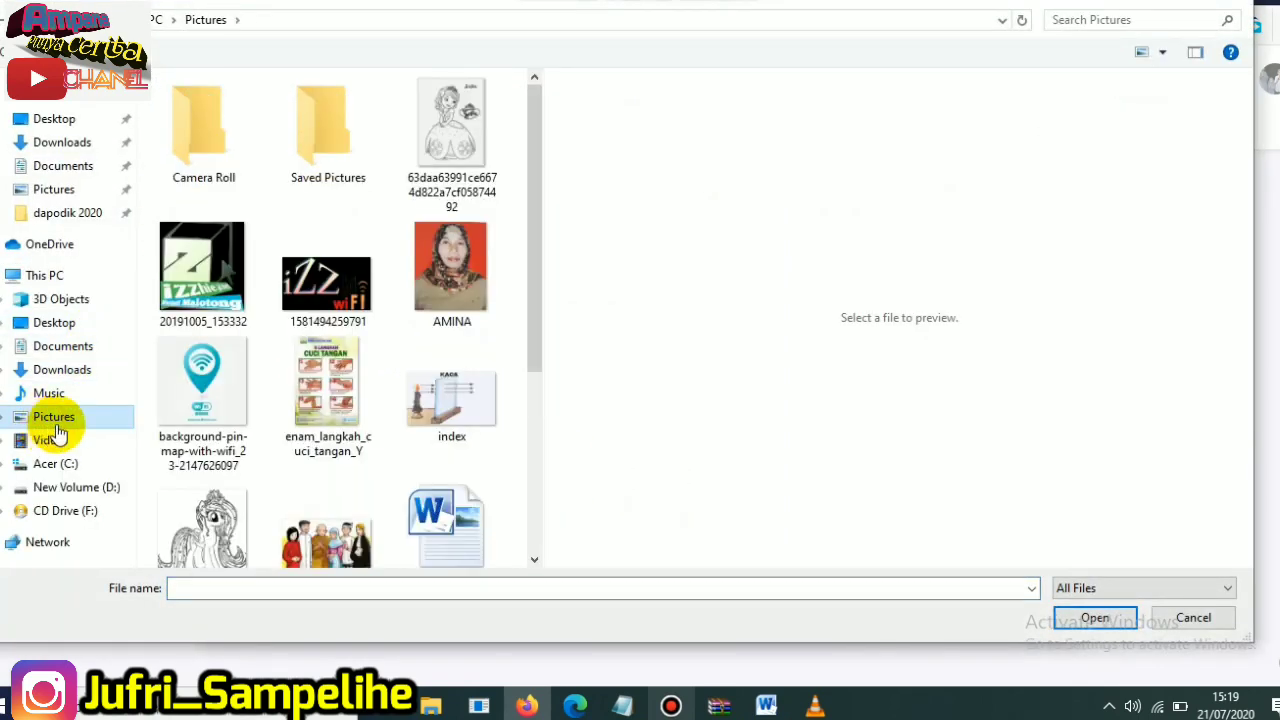
pyautogui.moveTo(529, 188); pyautogui.dragTo(286, 323)
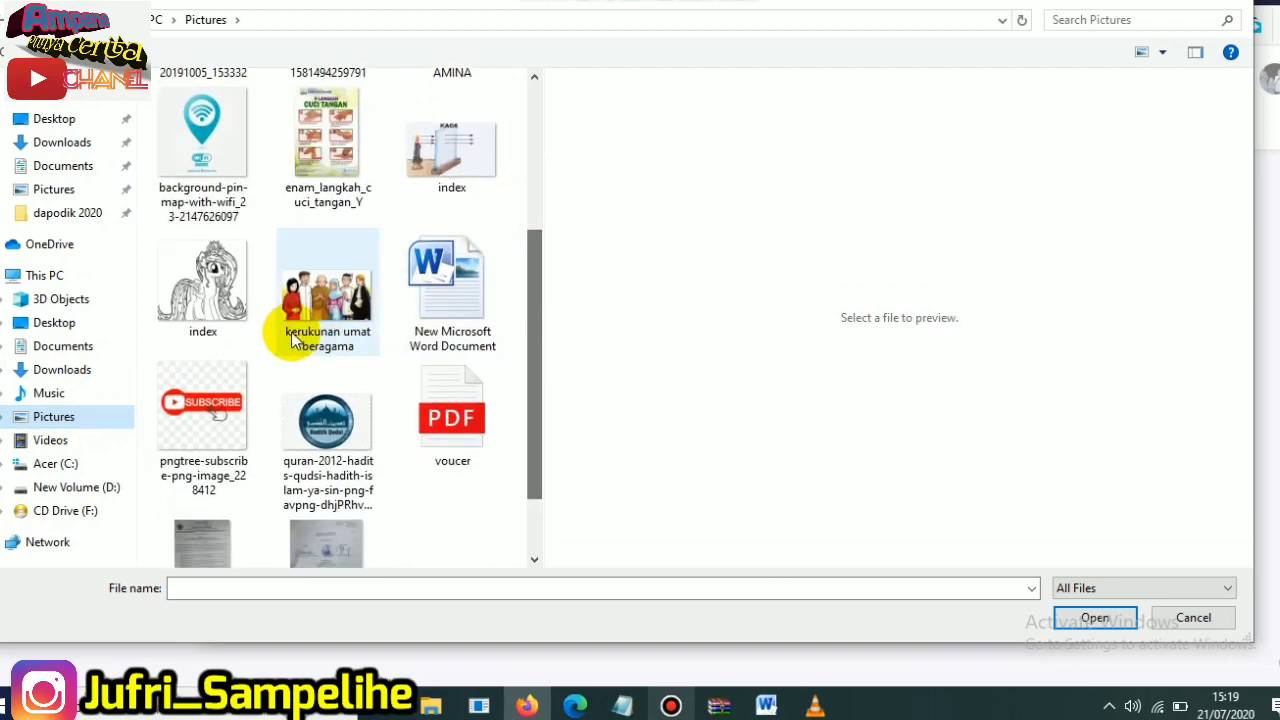
pyautogui.click(283, 294)
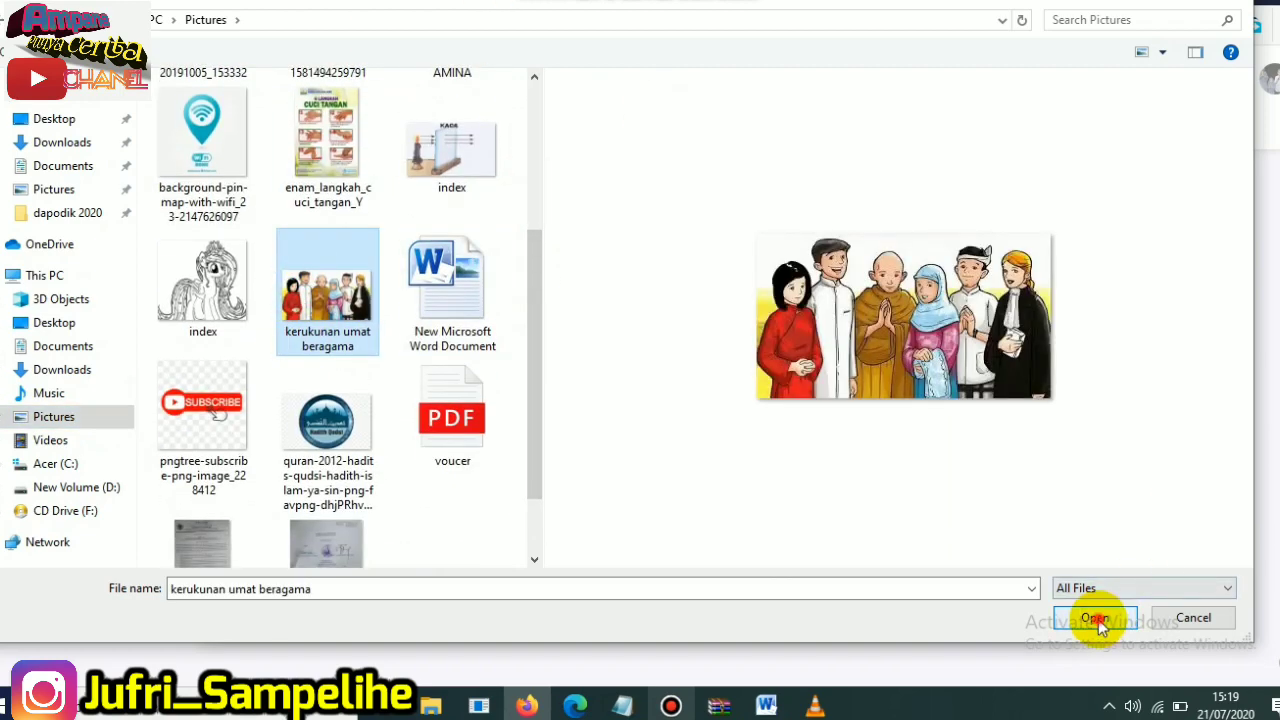
pyautogui.click(1097, 617)
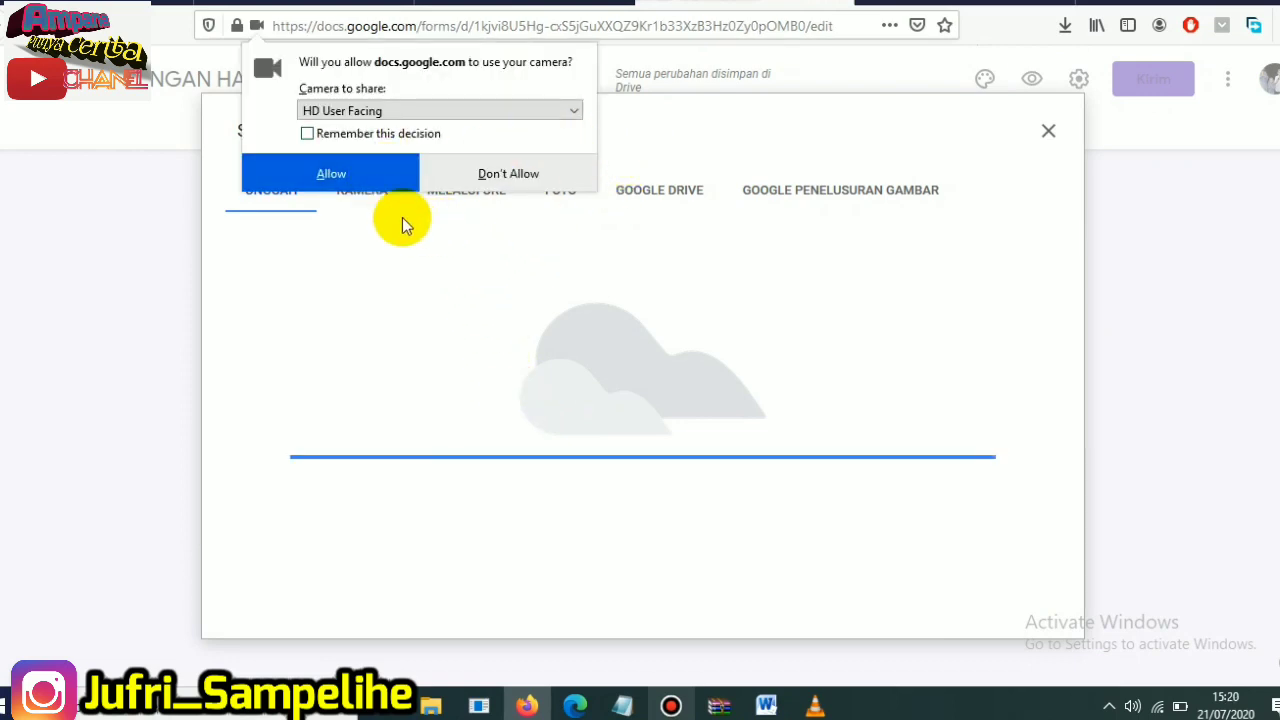
pyautogui.click(370, 184)
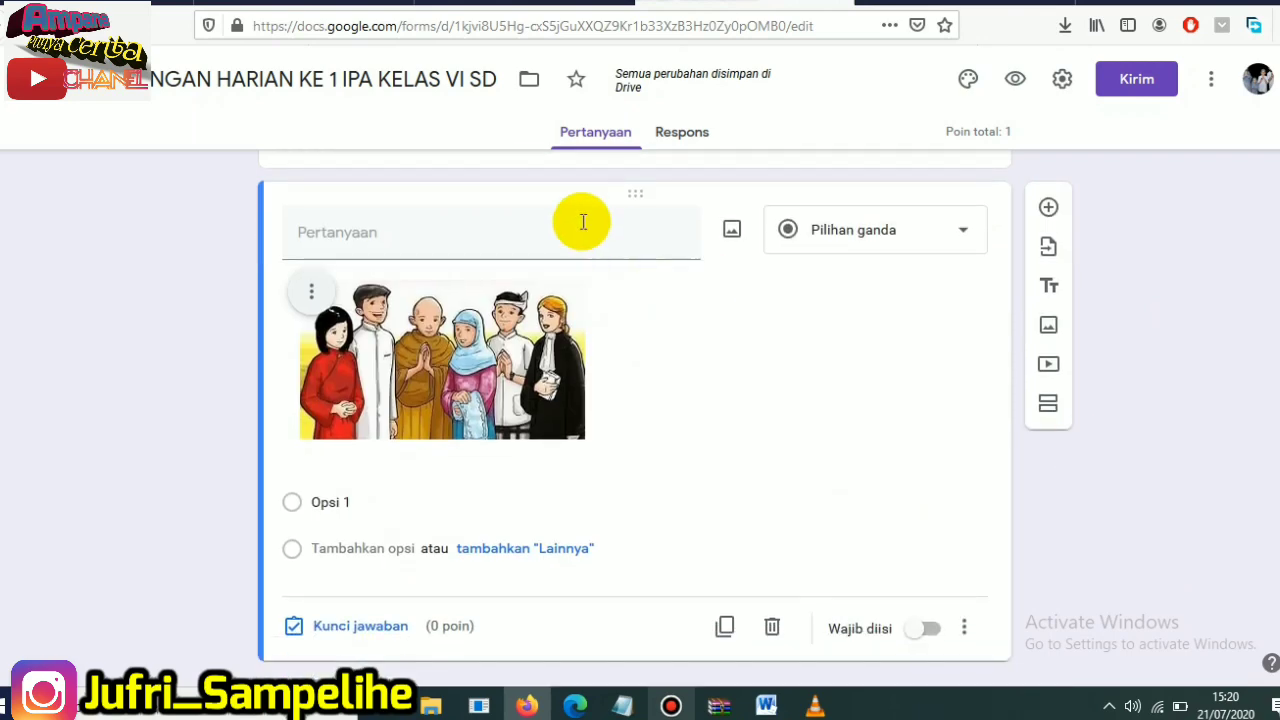
# - Copy question 2's text "gambar disaming menunjukkan pengamalan Pancasila sila ..." from the Word document into the new question's title
pyautogui.click(511, 242)
pyautogui.click(767, 707)
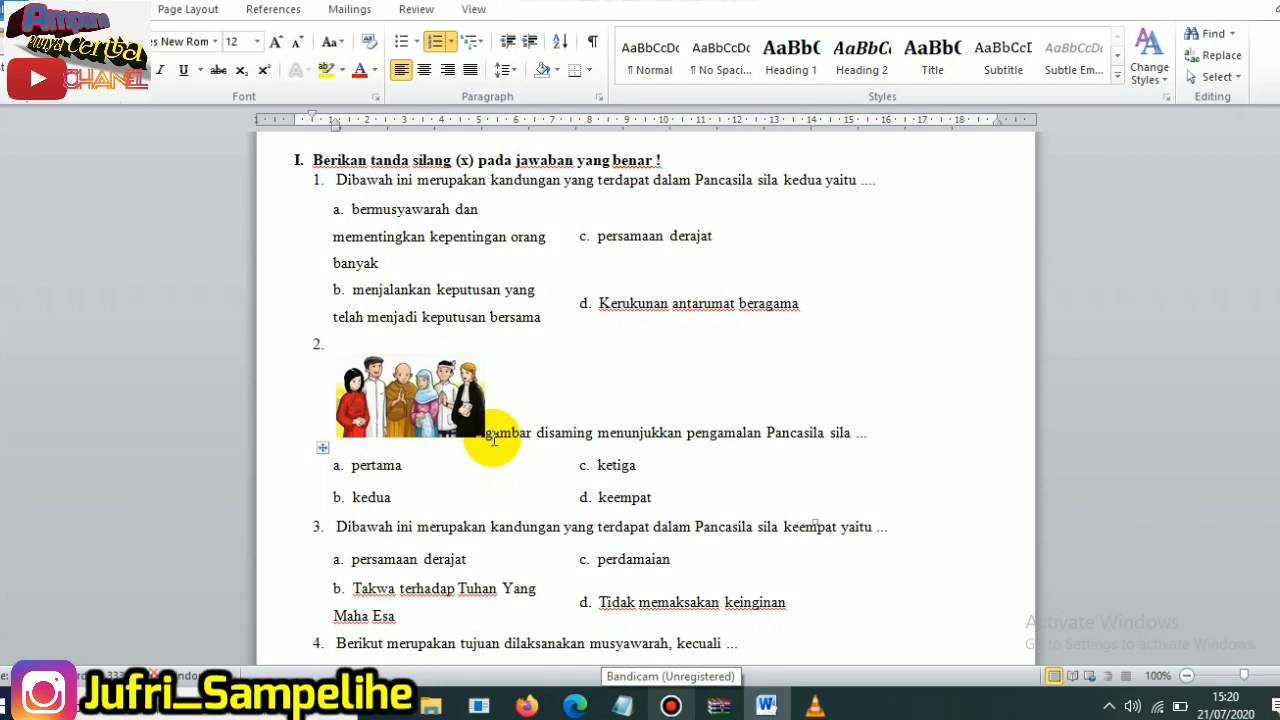
pyautogui.moveTo(487, 435); pyautogui.dragTo(850, 440)
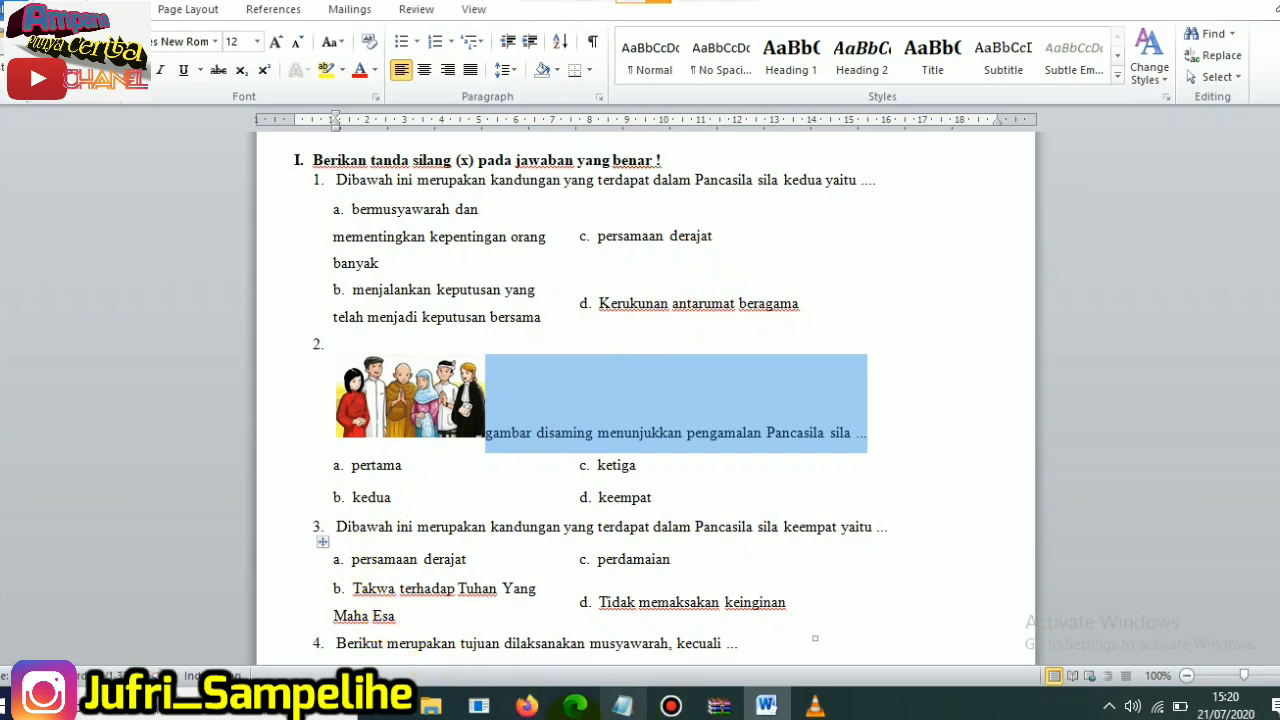
pyautogui.click(527, 706)
pyautogui.click(427, 231)
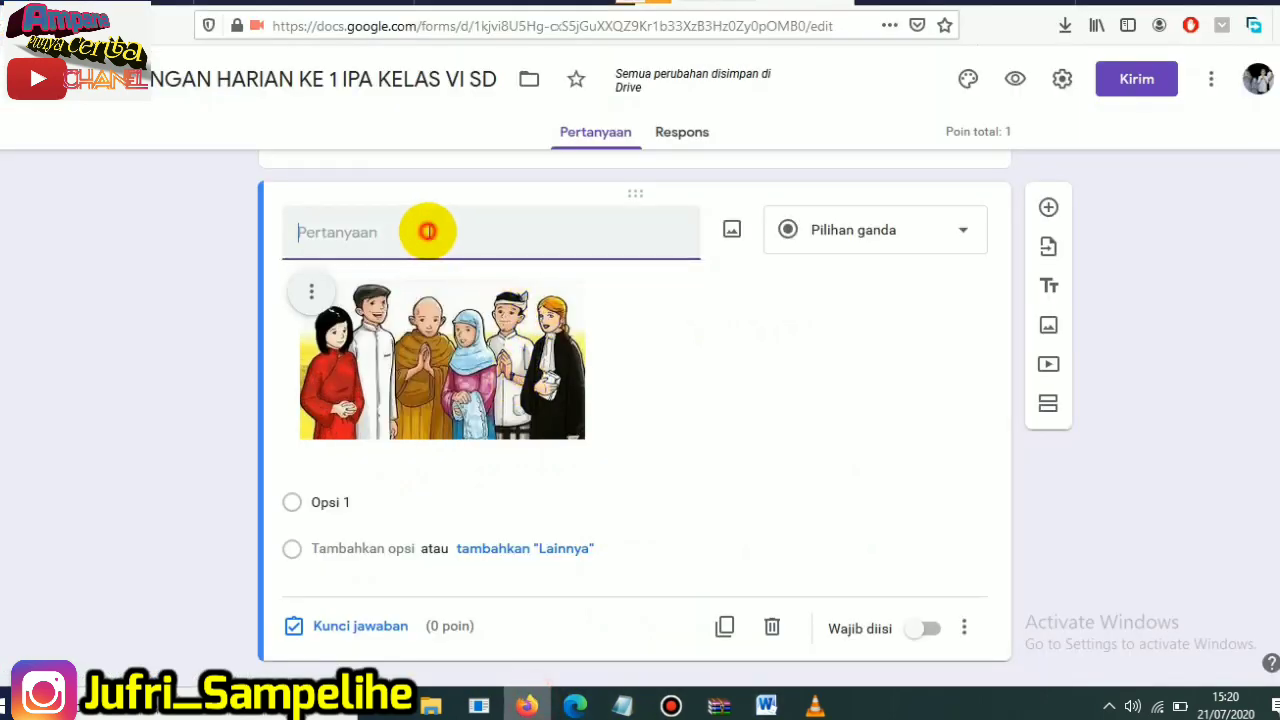
pyautogui.write('gambar disaming menunjukkan pengamalan Pancasila sila ...')
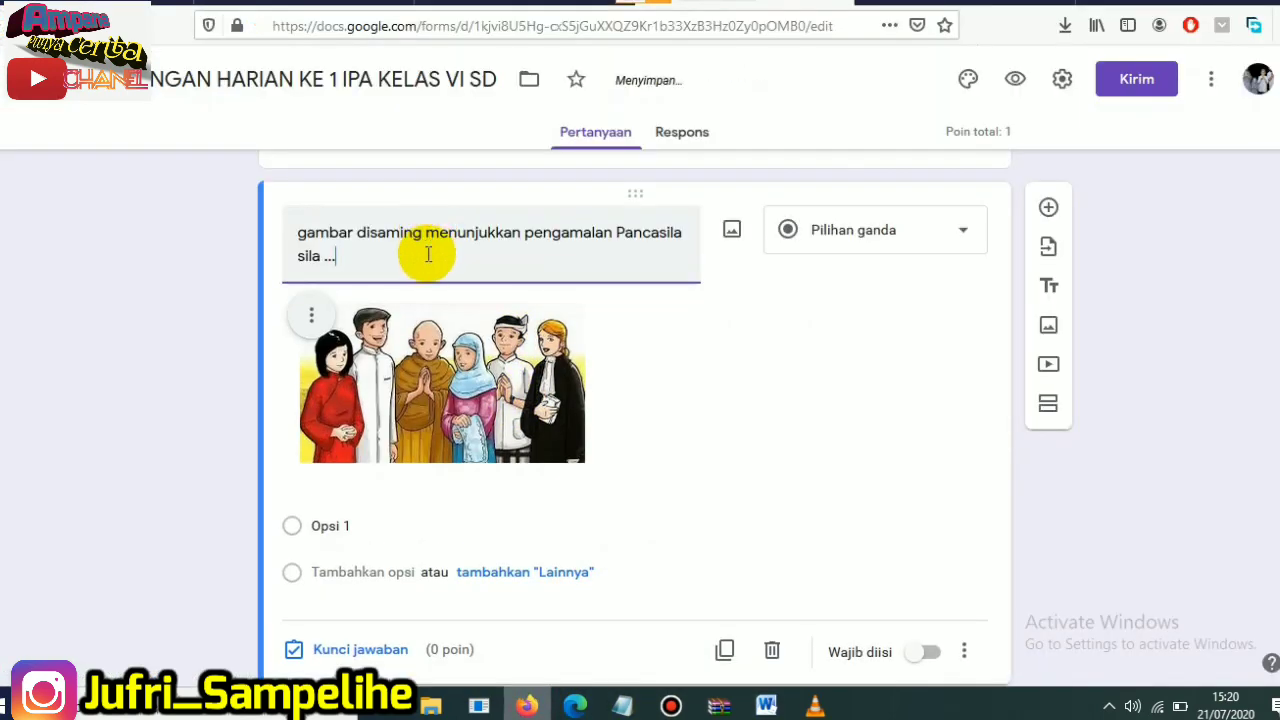
pyautogui.click(745, 343)
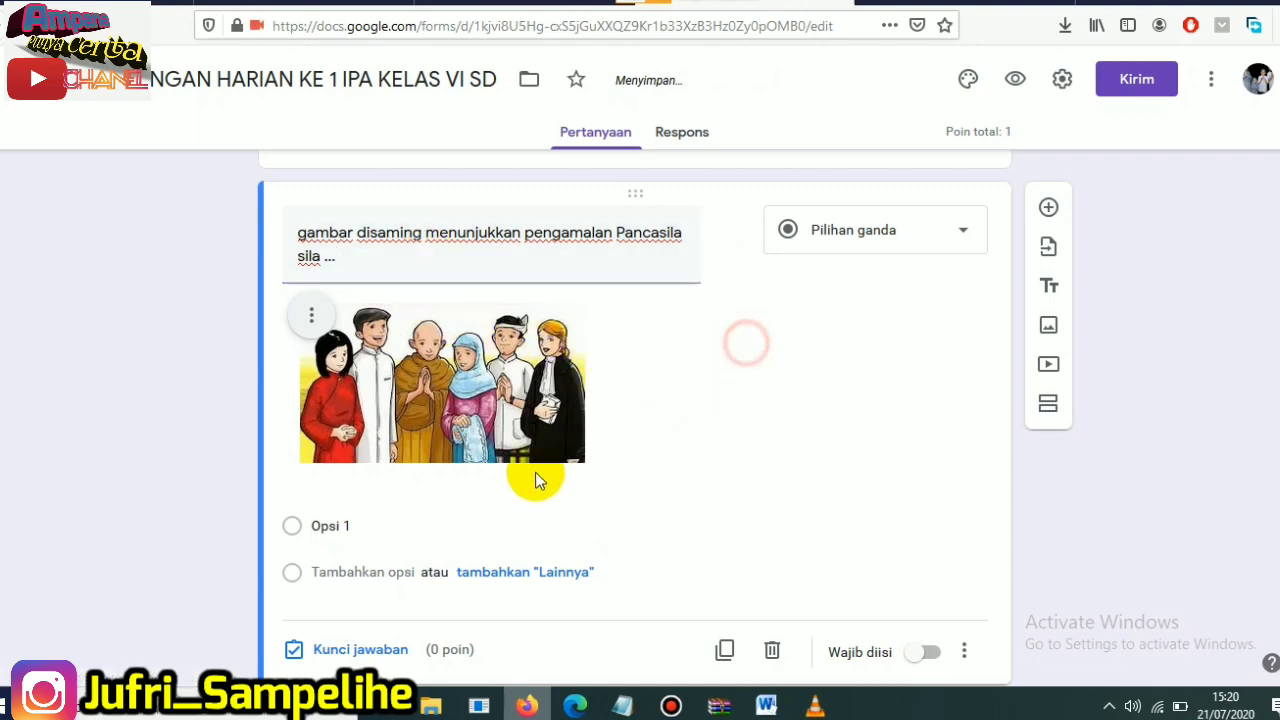
# - Replace the image question's first option with "pertama", copied from answer a of question 2 in the Word document
pyautogui.click(323, 524)
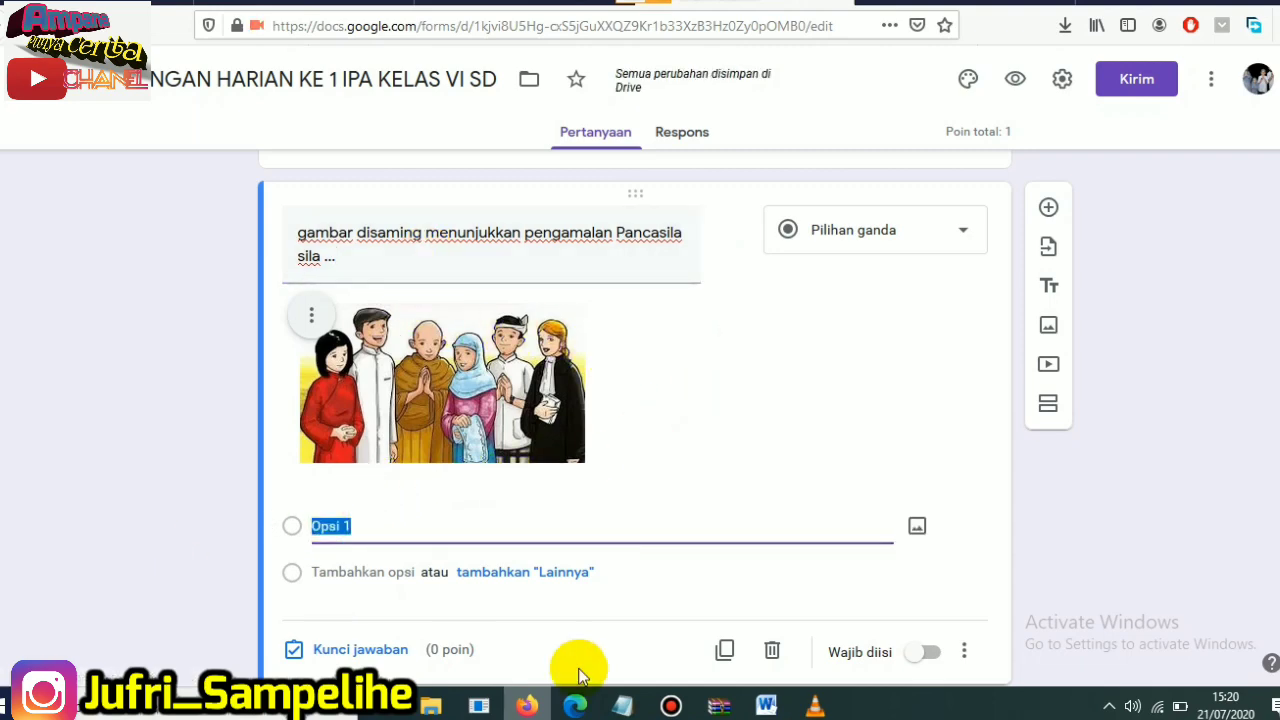
pyautogui.click(766, 706)
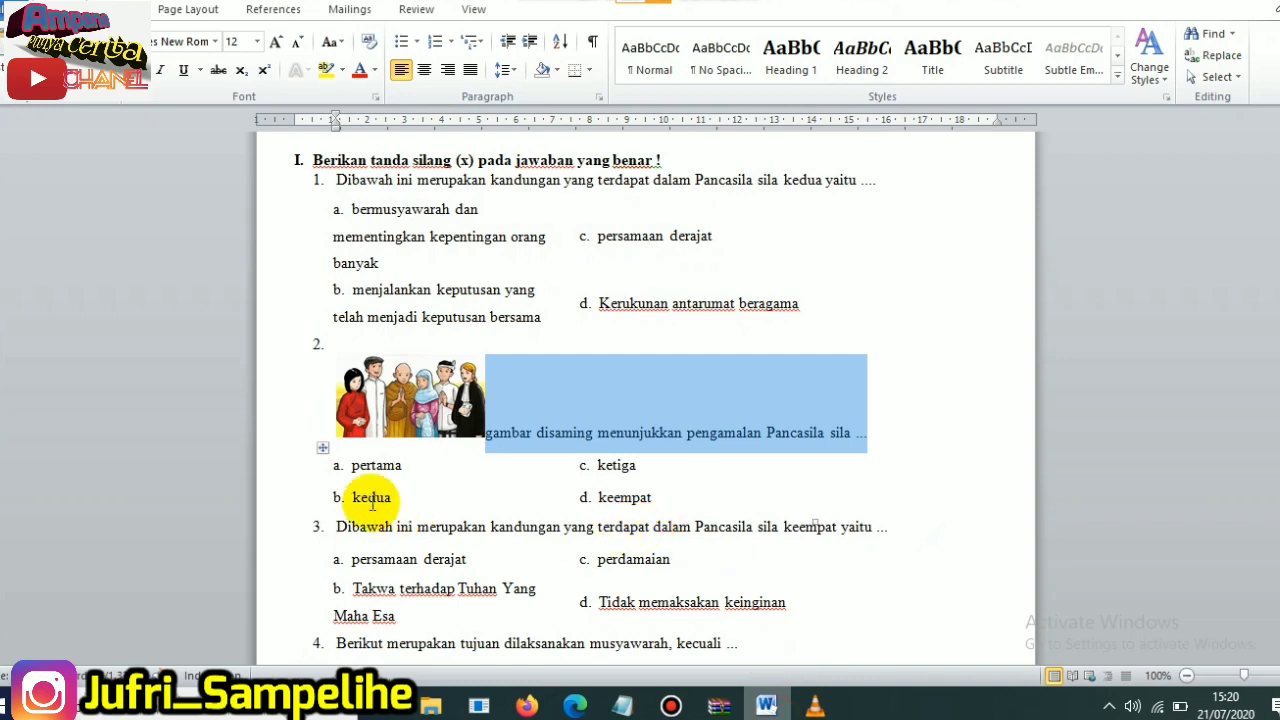
pyautogui.click(358, 468)
pyautogui.doubleClick(358, 468)
pyautogui.hotkey('ctrl', 'c')
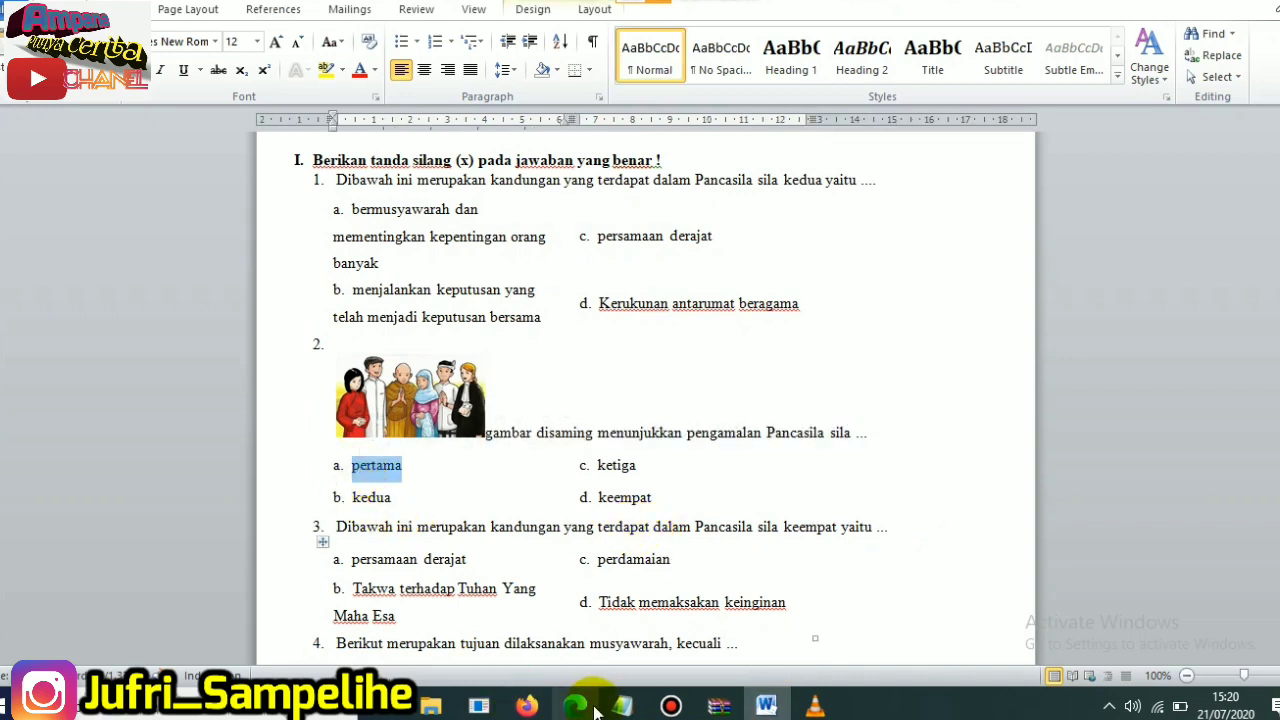
pyautogui.click(520, 700)
pyautogui.click(391, 520)
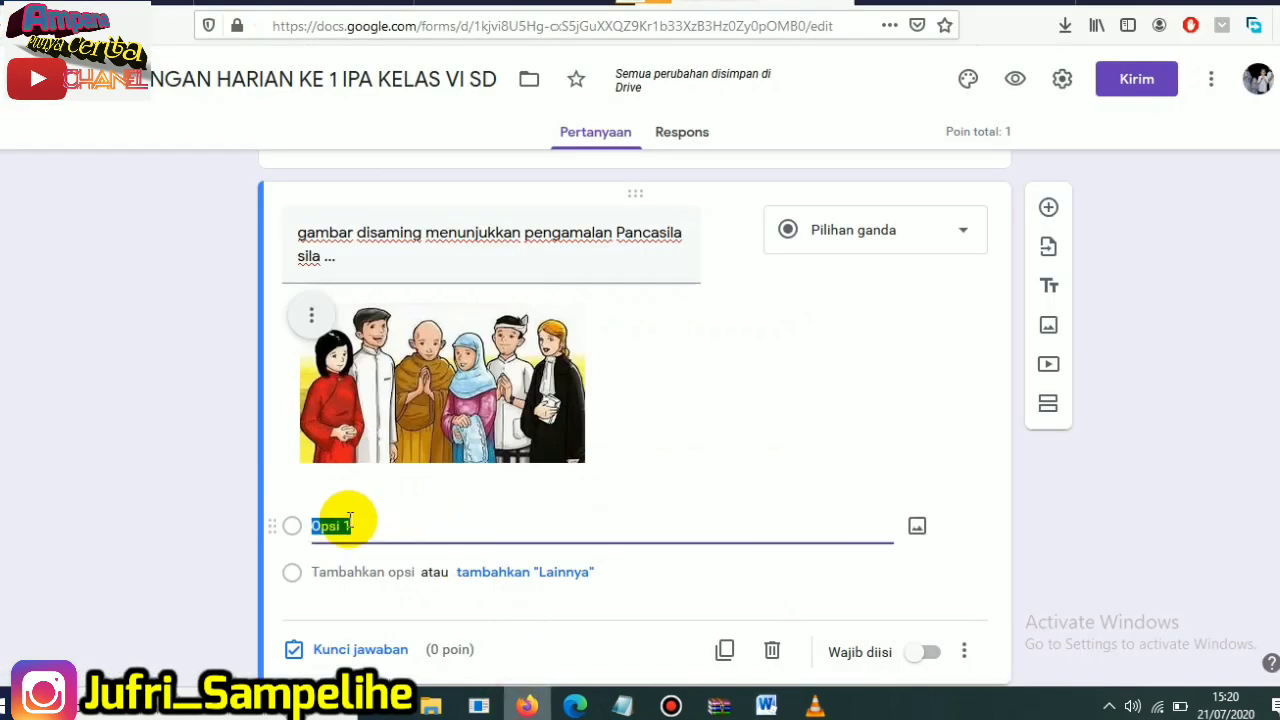
pyautogui.hotkey('ctrl', 'v')
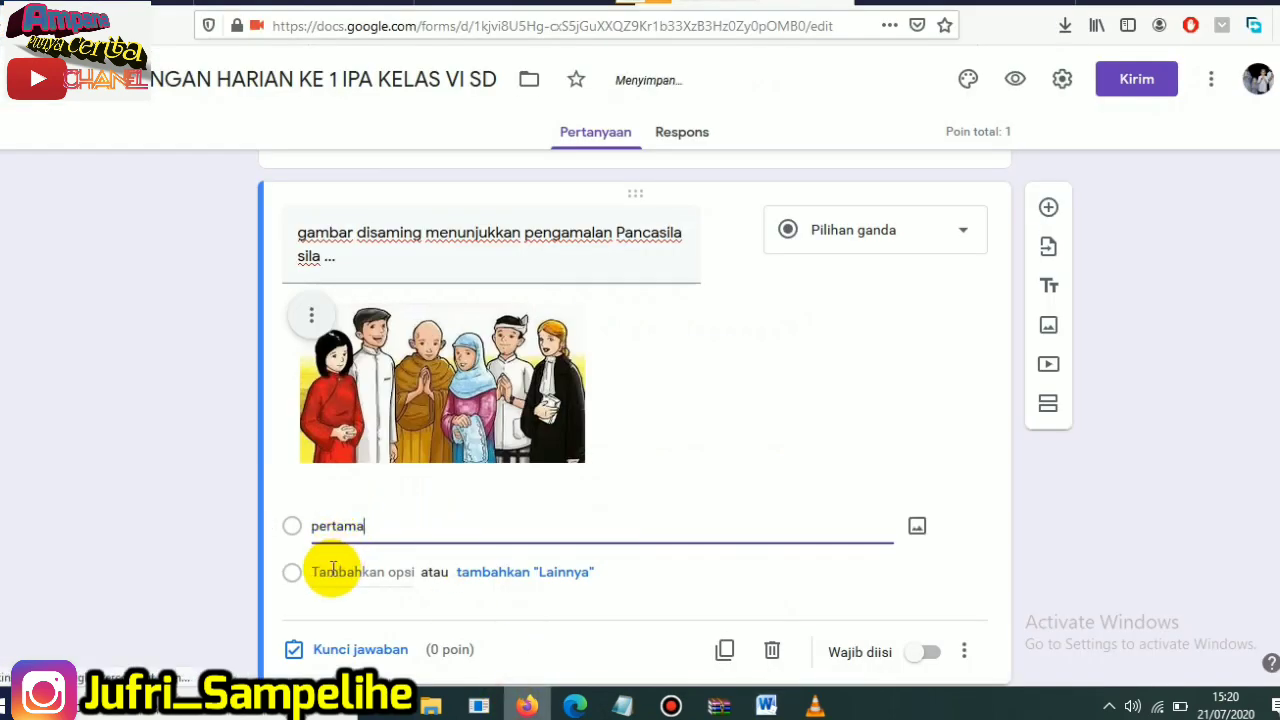
# - Add the options "kedua", "ketiga" and "keempat" below "pertama" in the image question and make the question required
pyautogui.click(333, 571)
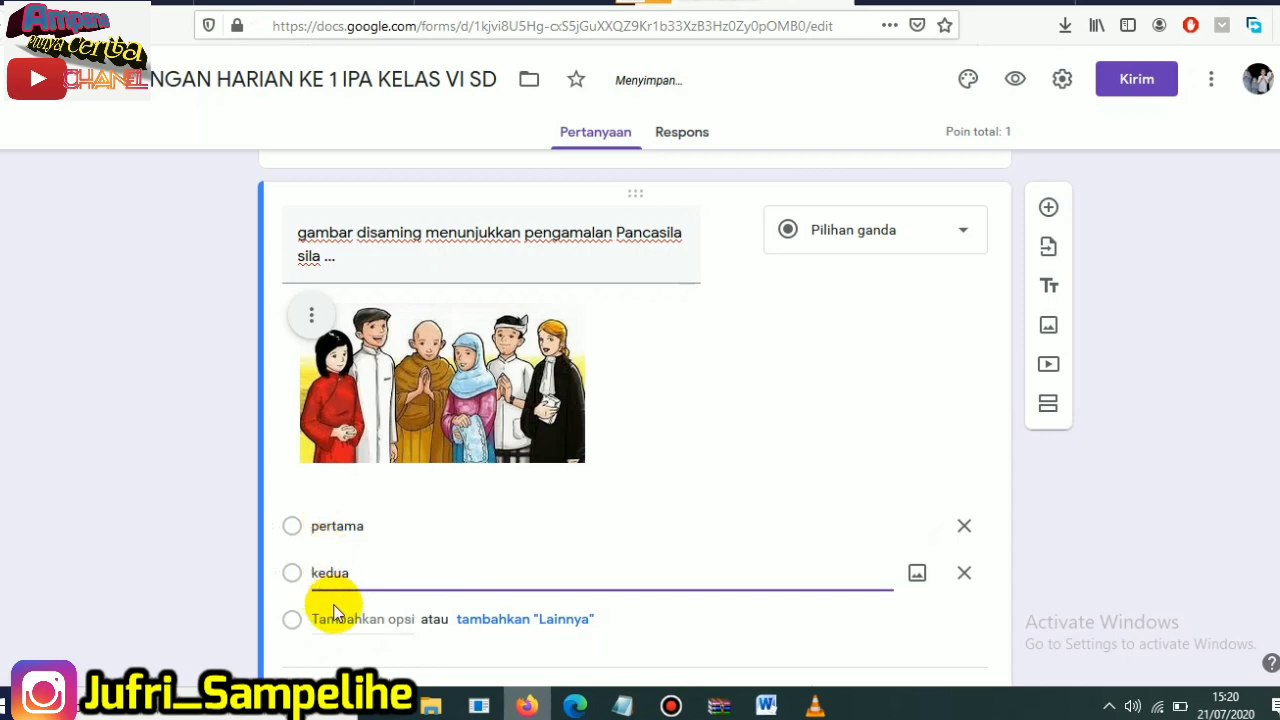
pyautogui.click(341, 620)
pyautogui.write('ketiga')
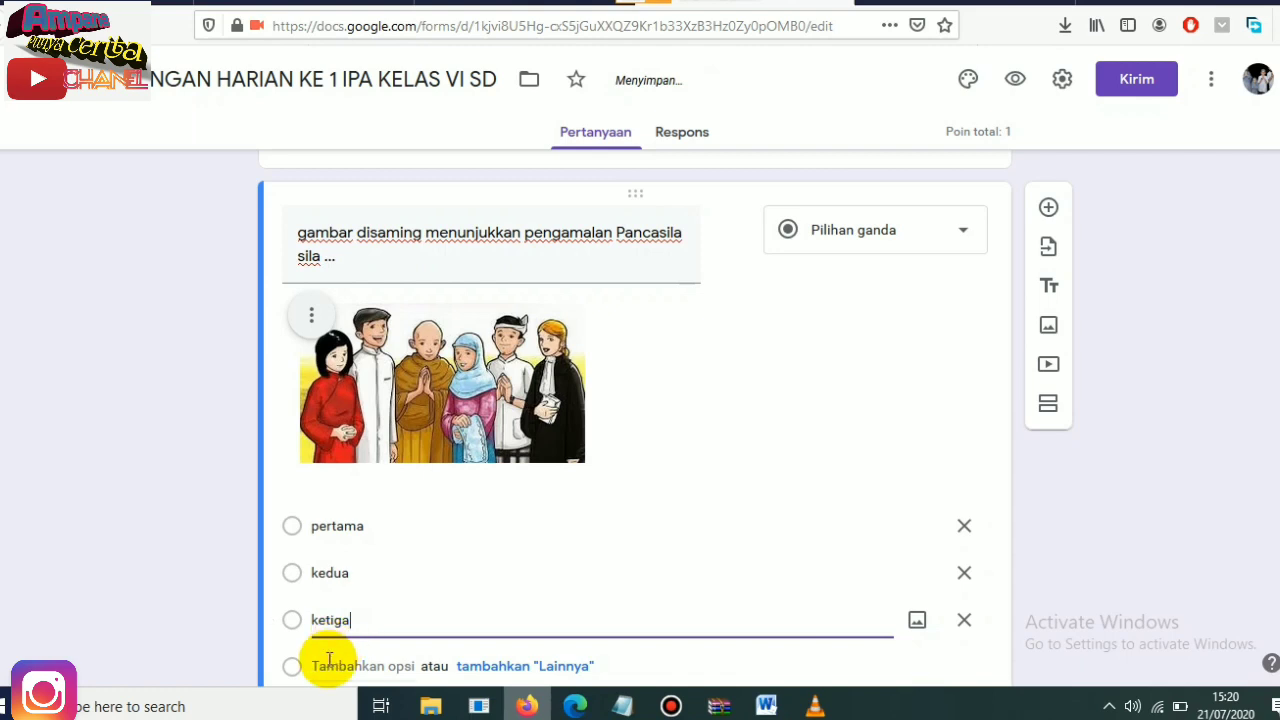
pyautogui.click(327, 663)
pyautogui.write('keem')
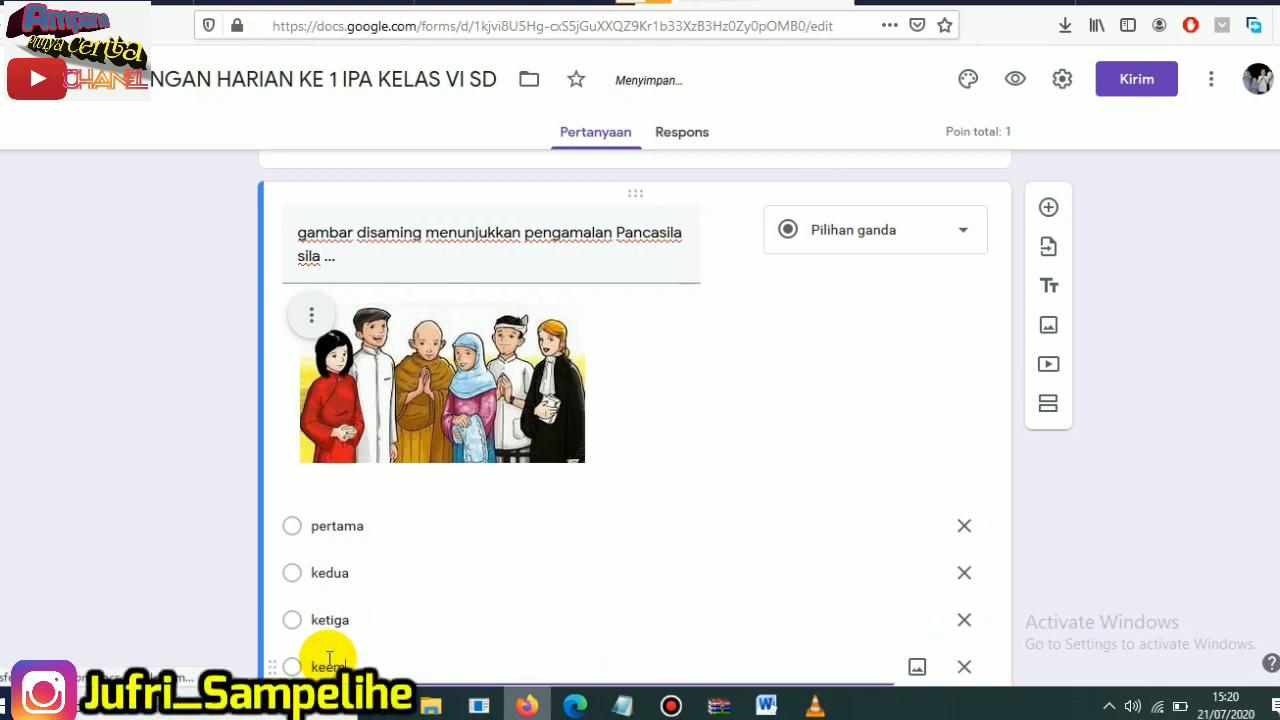
pyautogui.write('pat')
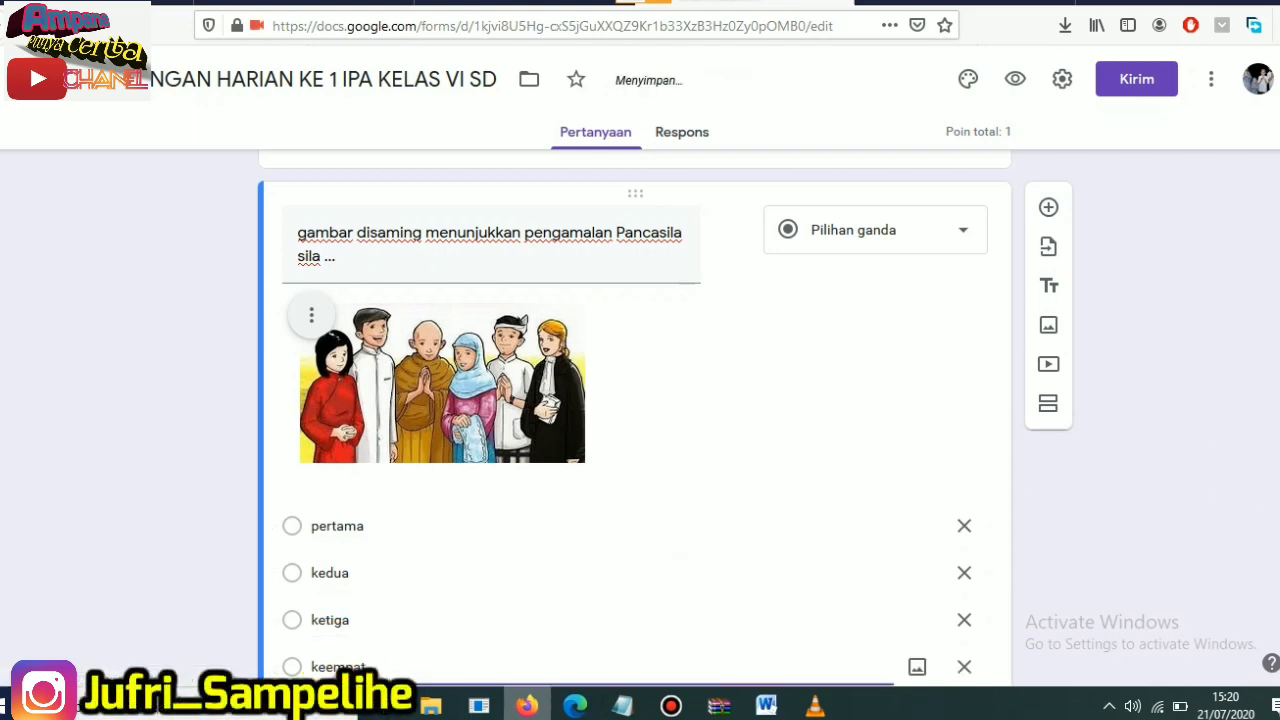
pyautogui.scroll(-2, 636, 420)
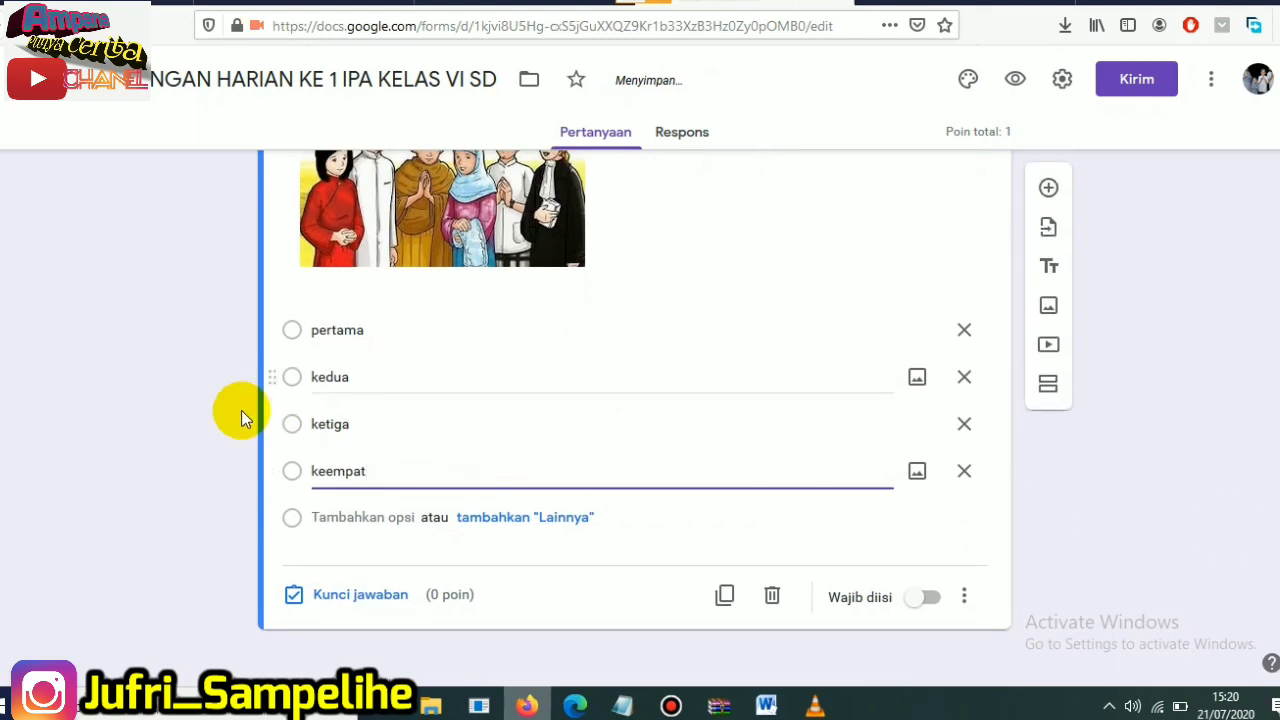
pyautogui.click(938, 600)
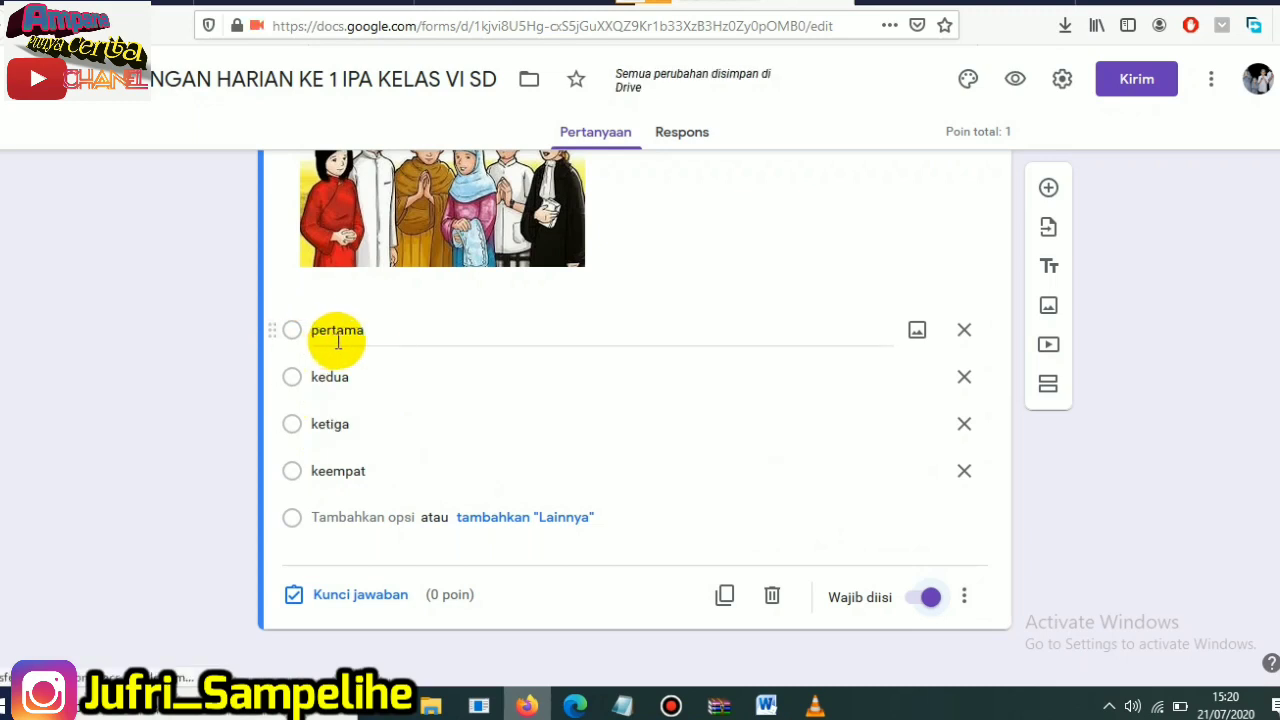
# - Mark "pertama" as the image question's correct answer and set its score to 1 point
pyautogui.click(353, 596)
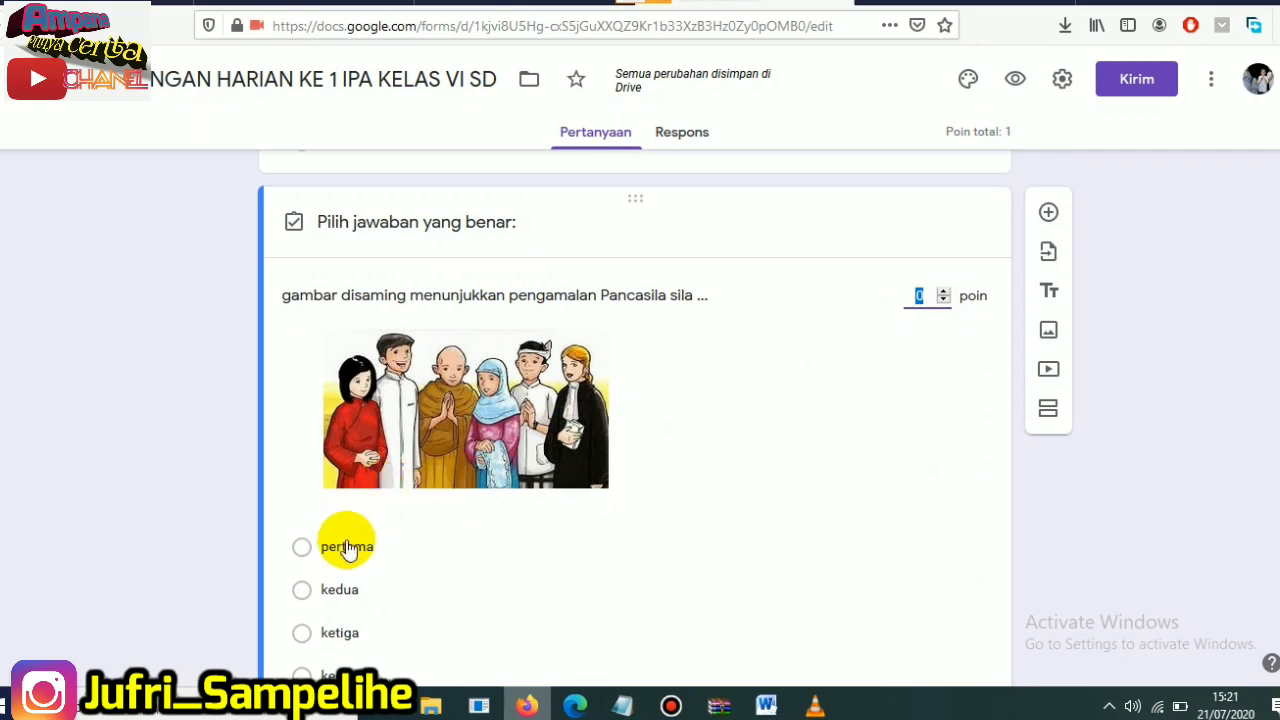
pyautogui.click(379, 557)
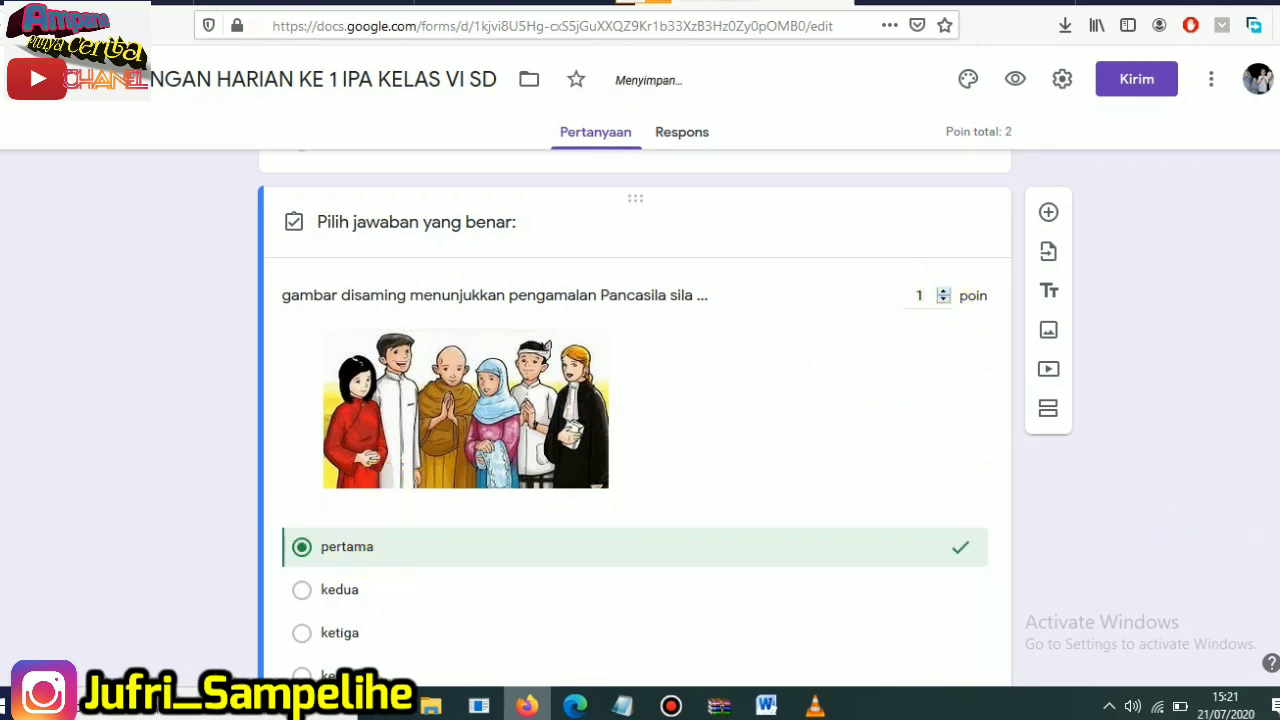
pyautogui.scroll(-3, 640, 418)
pyautogui.scroll(5, 640, 418)
pyautogui.scroll(-1, 640, 418)
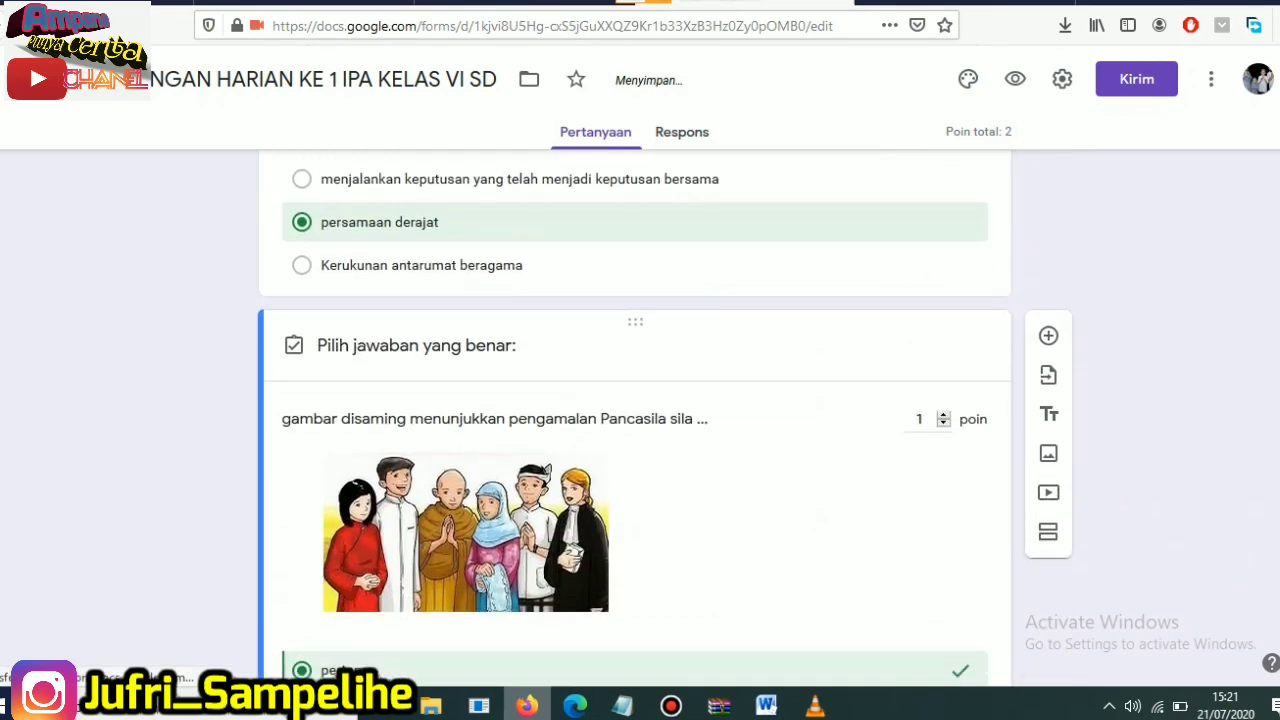
pyautogui.scroll(-2, 965, 283)
pyautogui.scroll(2, 965, 283)
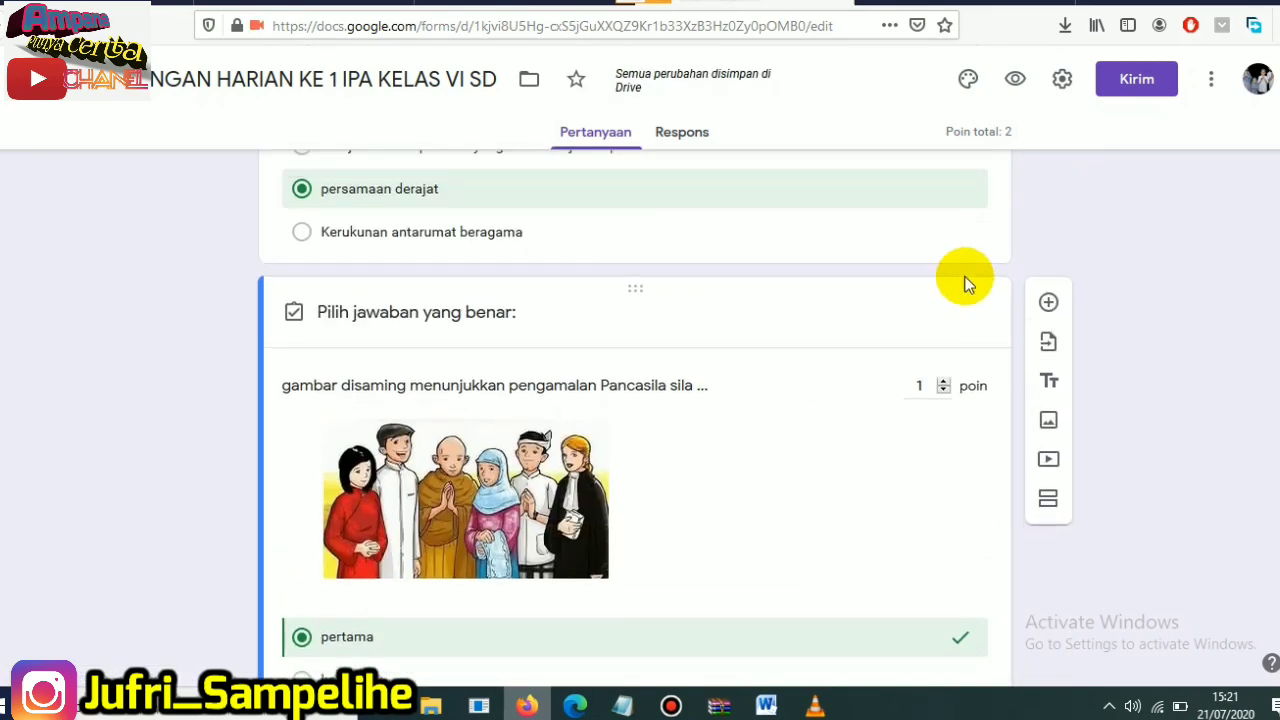
# - Add a new question and copy question 3's text "Dibawah ini merupakan kandungan yang terdapat dalam Pancasila sila keempat yaitu ..." from the Word document into its title
pyautogui.click(1050, 303)
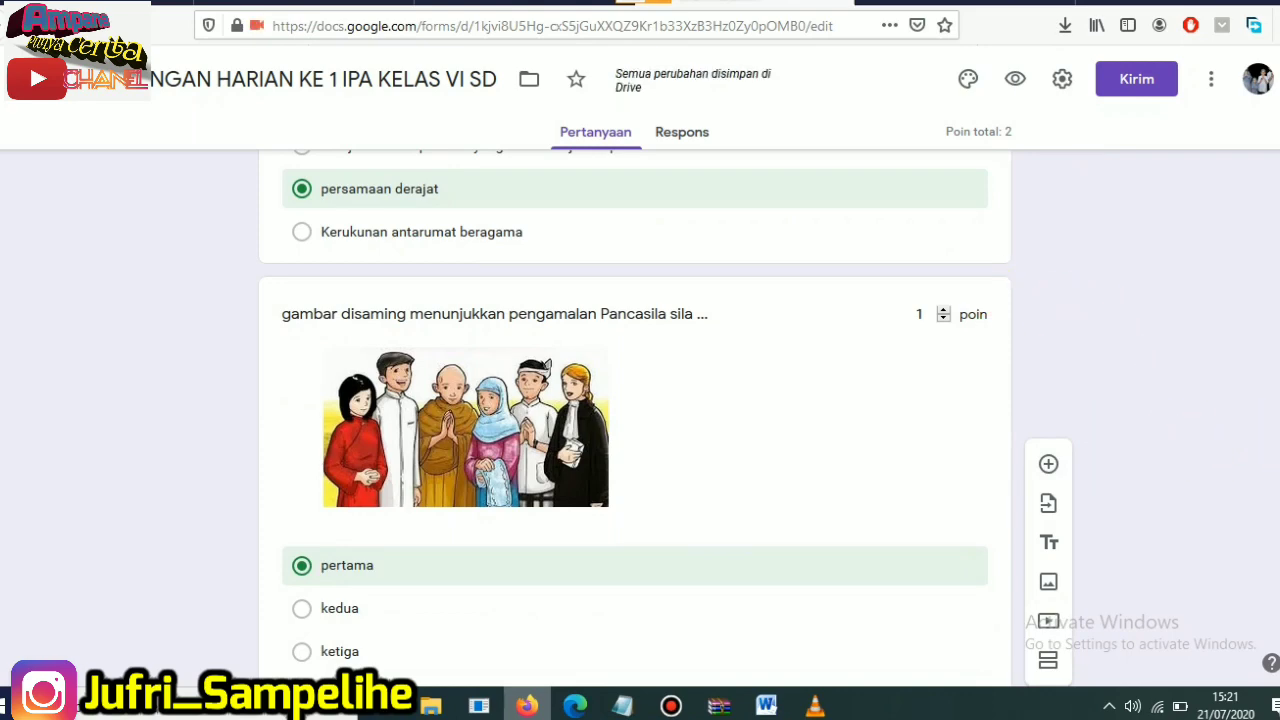
pyautogui.click(472, 407)
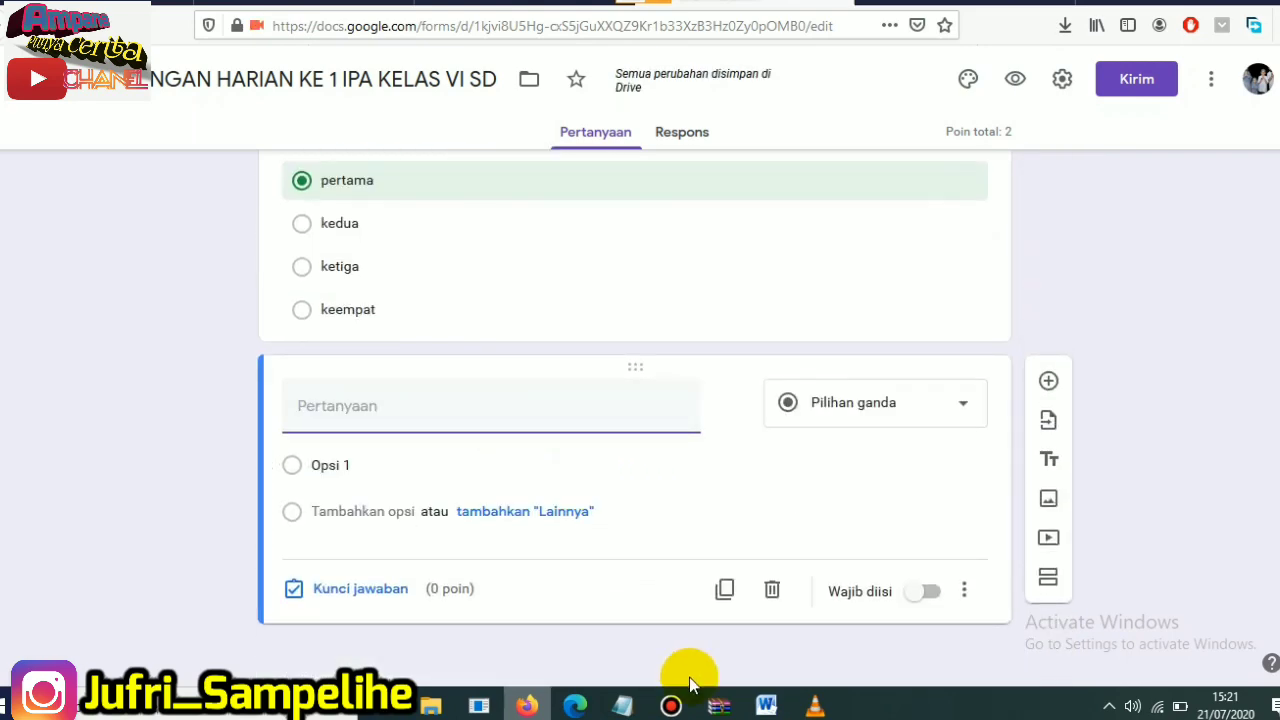
pyautogui.click(766, 706)
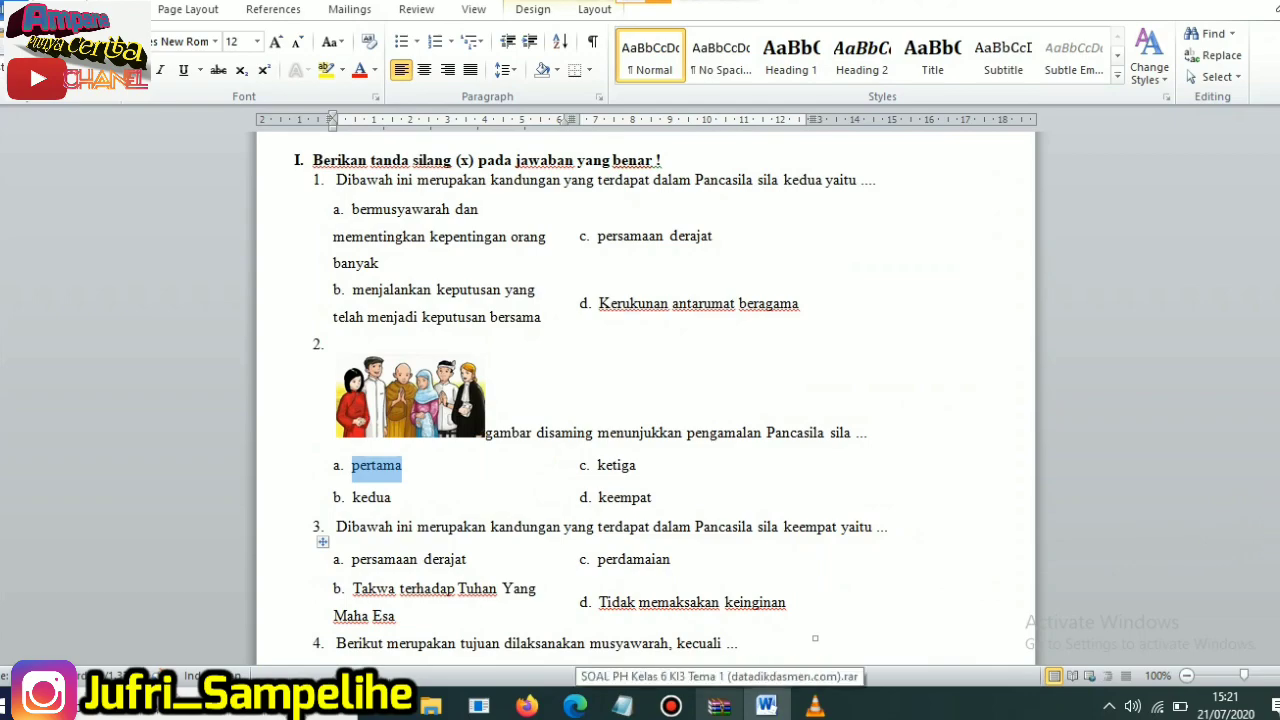
pyautogui.scroll(-15, 1272, 520)
pyautogui.scroll(8, 1272, 205)
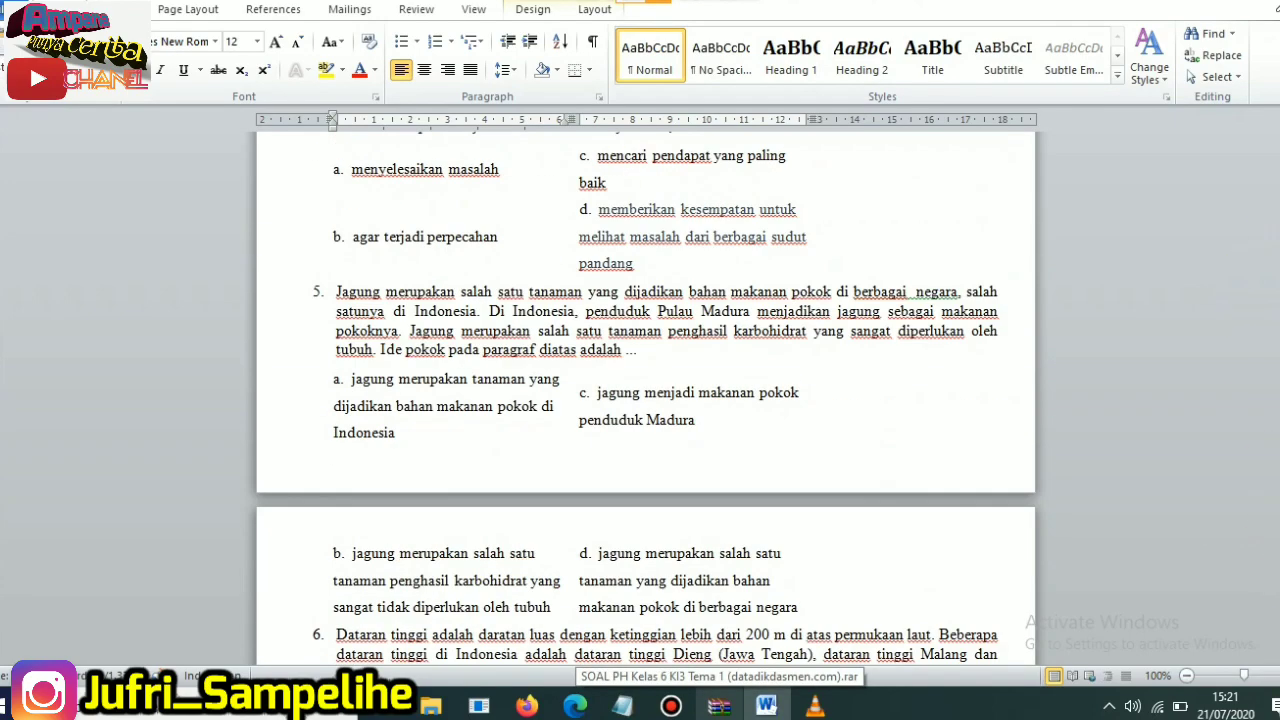
pyautogui.scroll(8, 645, 400)
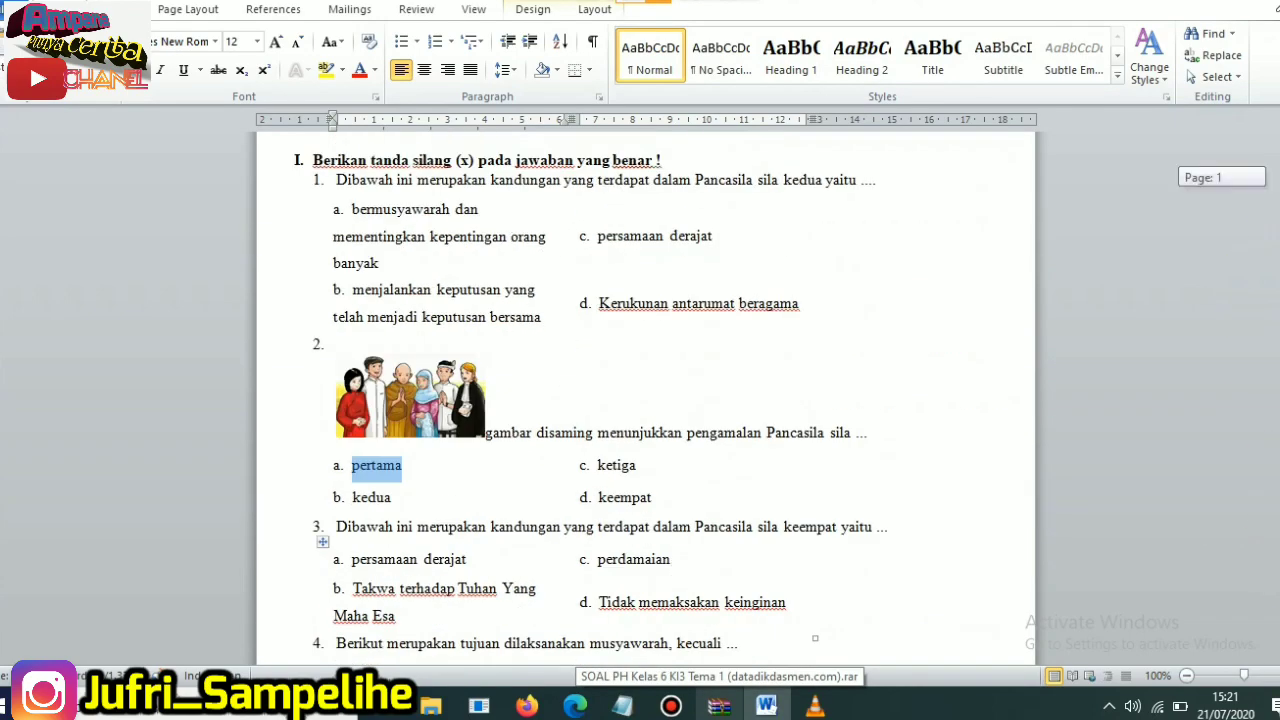
pyautogui.scroll(-4, 348, 338)
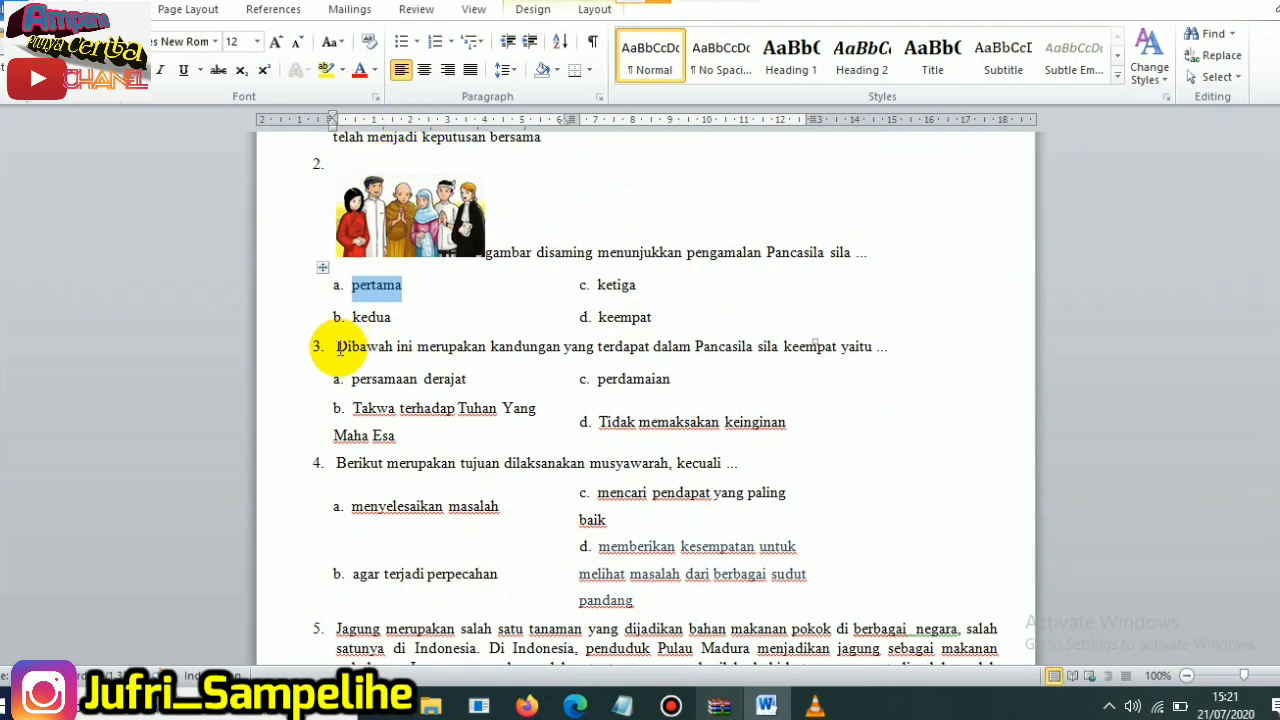
pyautogui.moveTo(338, 350); pyautogui.dragTo(866, 352)
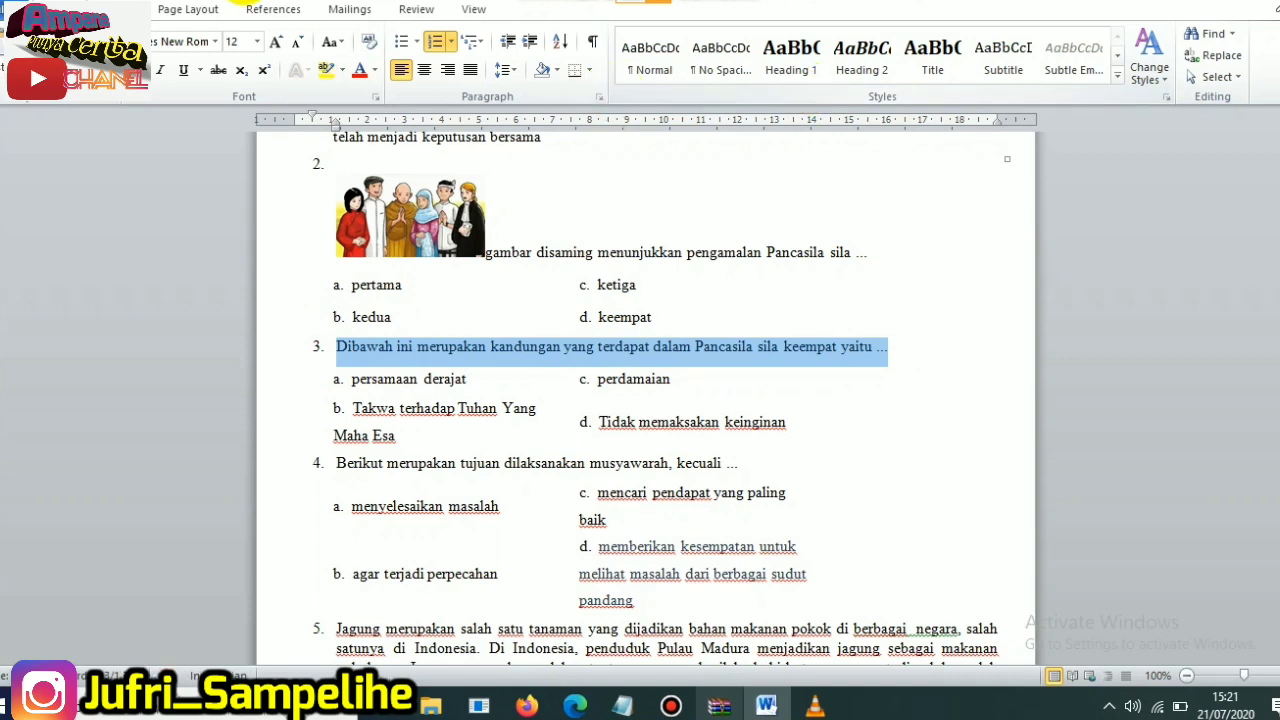
pyautogui.click(527, 706)
pyautogui.click(458, 416)
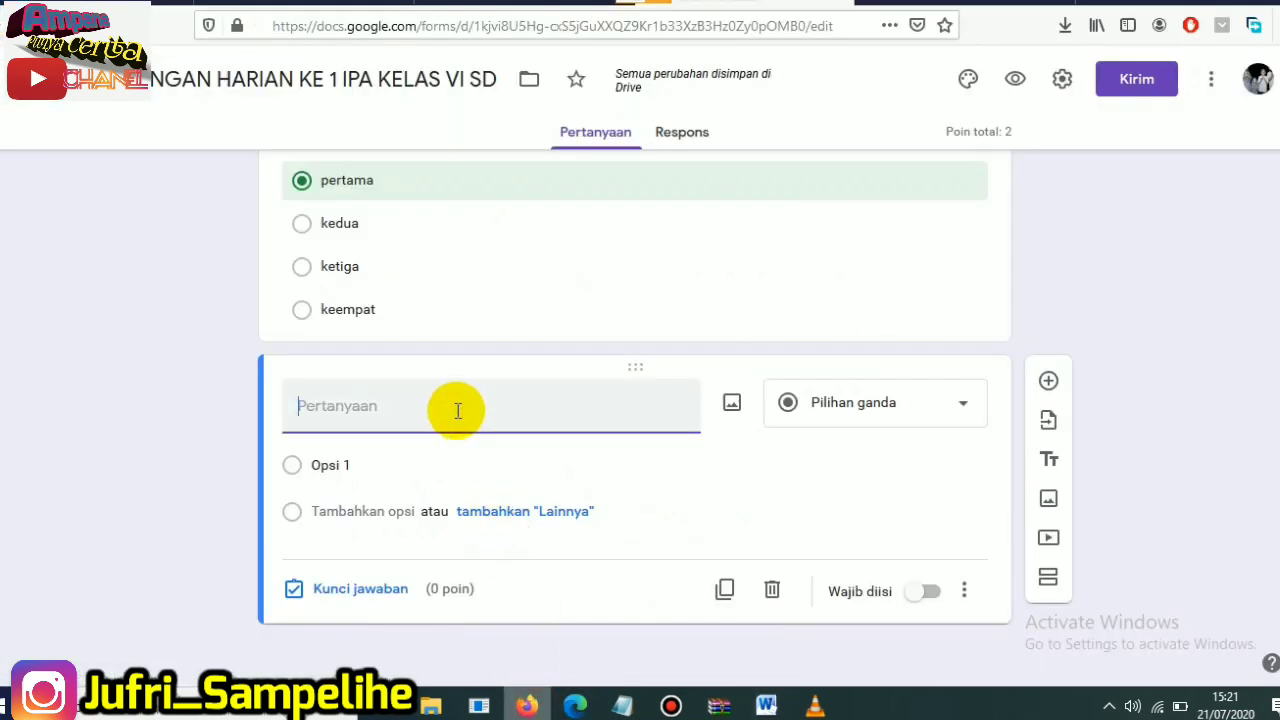
pyautogui.write('3. Dibawah ini merupakan kandungan yang terdapat dalam Pancasila sila keempat yaitu ...')
# - Remove the leading number "3." and its spacing from the new question's title
pyautogui.click(325, 405)
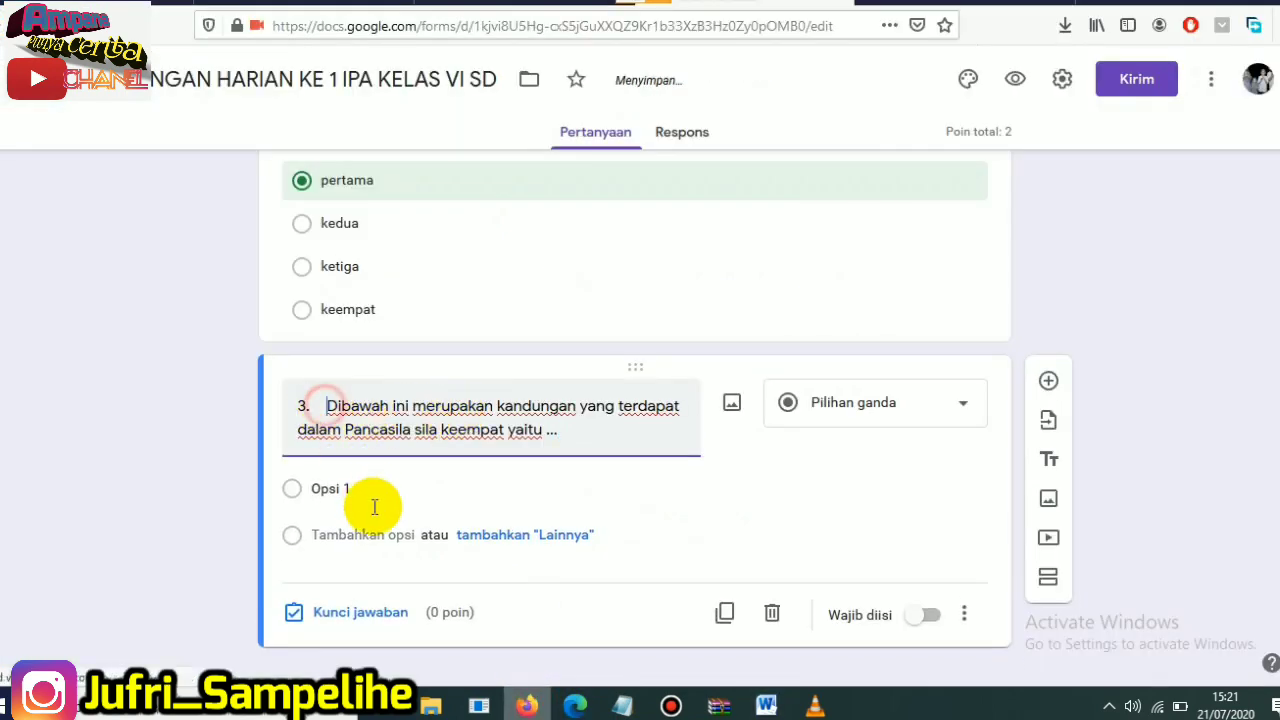
pyautogui.press('BackSpace')
pyautogui.press('BackSpace')
pyautogui.press('BackSpace')
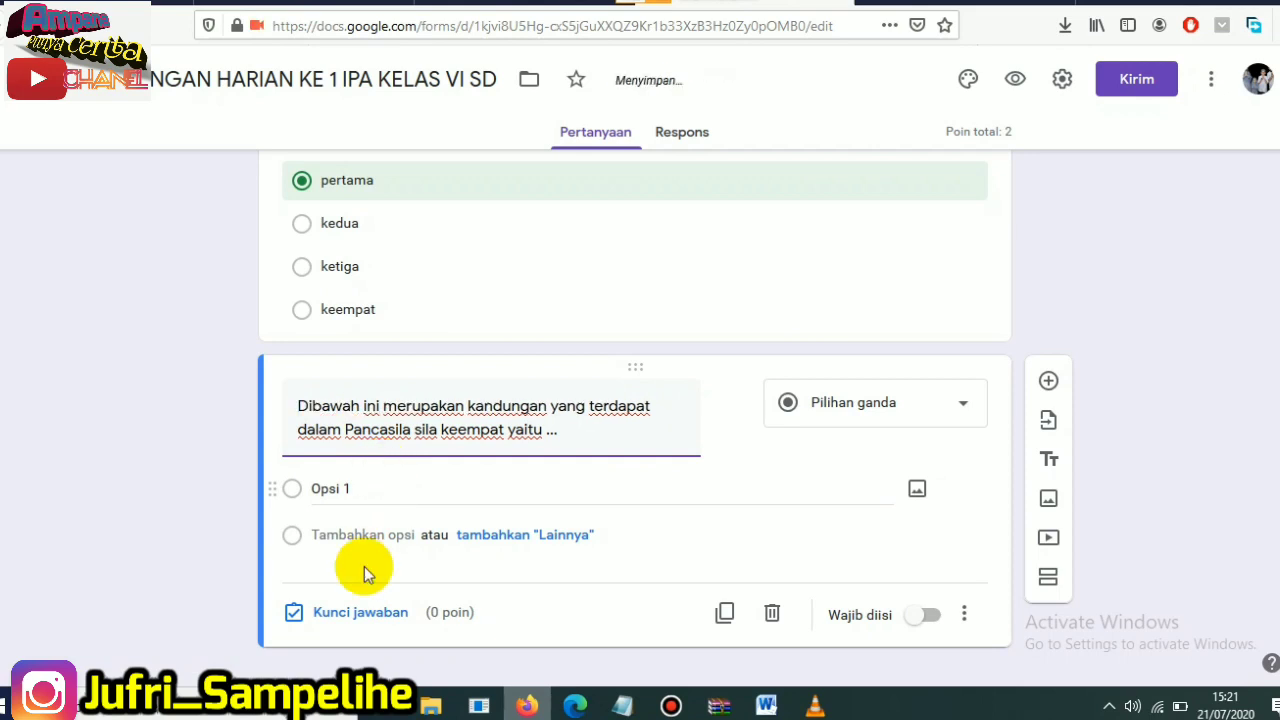
# - Replace the new question's first option with "persamaan derajat", copied from answer a of question 3 in the Word document
pyautogui.click(766, 706)
pyautogui.moveTo(351, 378); pyautogui.dragTo(466, 381)
pyautogui.hotkey('ctrl', 'c')
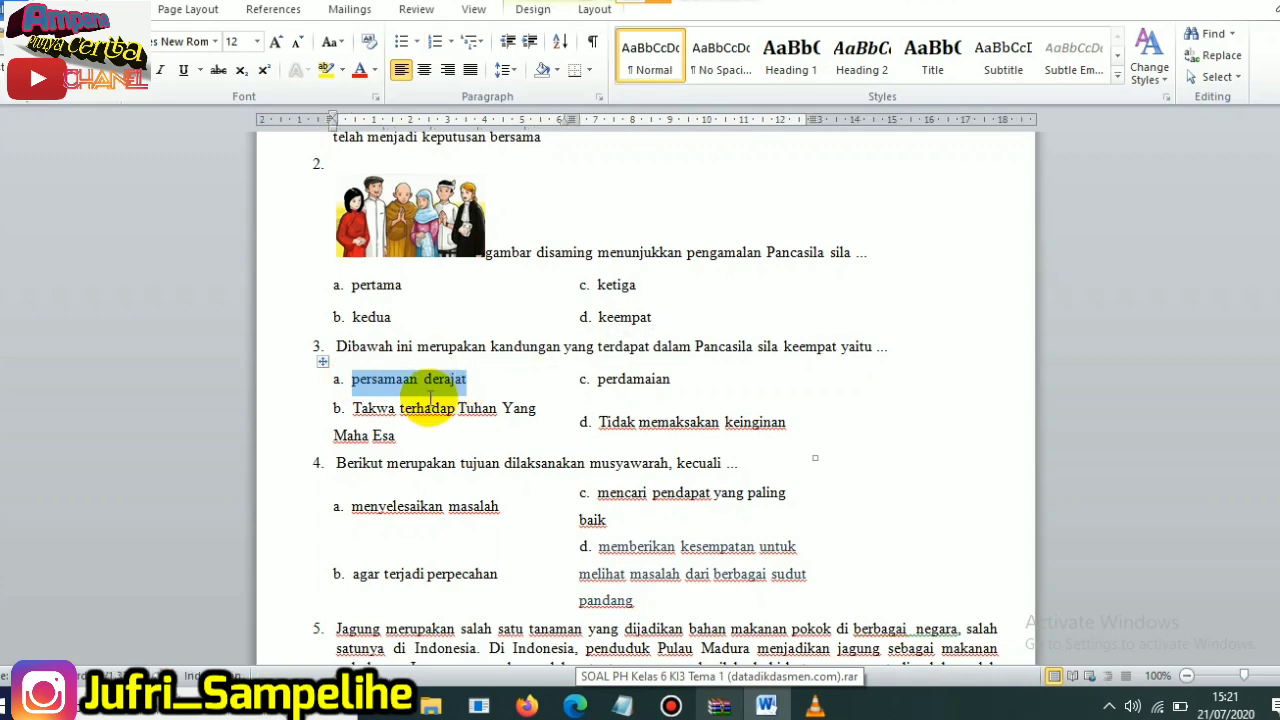
pyautogui.click(522, 706)
pyautogui.click(330, 488)
pyautogui.hotkey('ctrl', 'v')
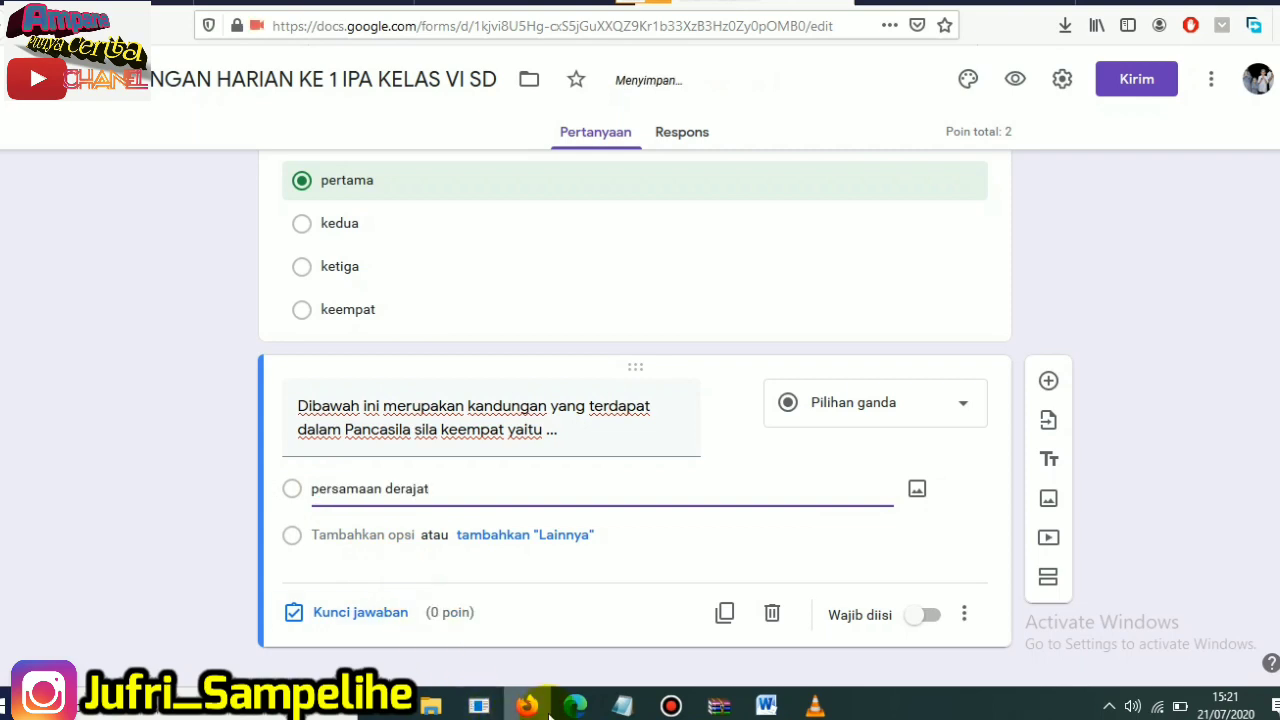
# - Add "Takwa terhadap Tuhan Yang Maha Esa" as the second option, copied from answer b of question 3 in the Word document
pyautogui.click(766, 706)
pyautogui.moveTo(351, 409); pyautogui.dragTo(427, 440)
pyautogui.hotkey('ctrl', 'c')
pyautogui.click(442, 411)
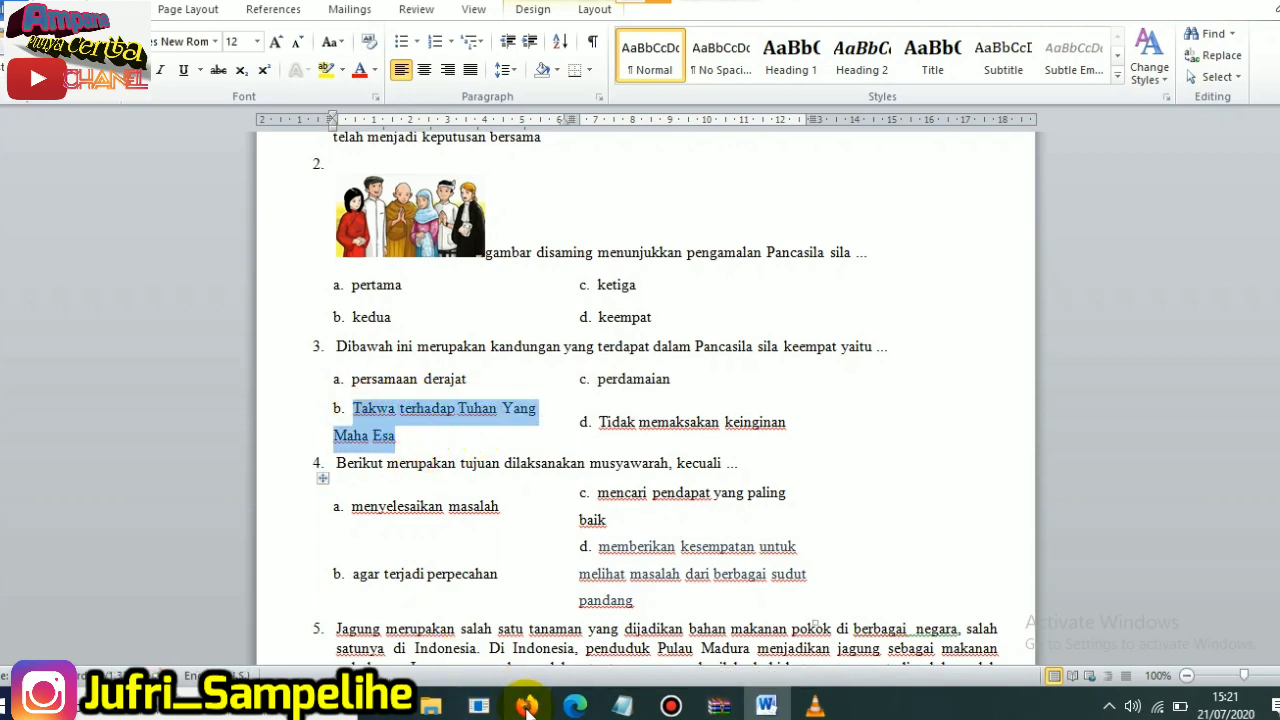
pyautogui.click(526, 706)
pyautogui.click(505, 481)
pyautogui.click(346, 532)
pyautogui.hotkey('ctrl', 'v')
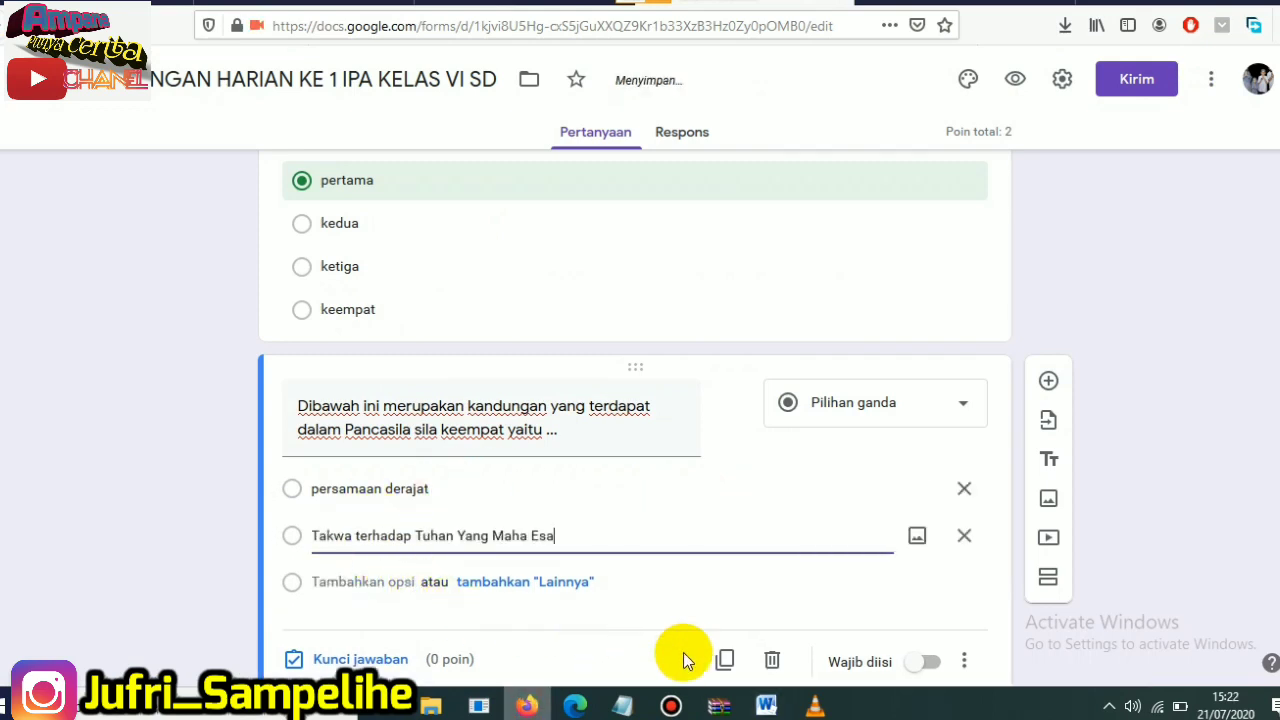
# - Add "perdamaian" as the third option, copied from answer c of question 3 in the Word document
pyautogui.click(766, 706)
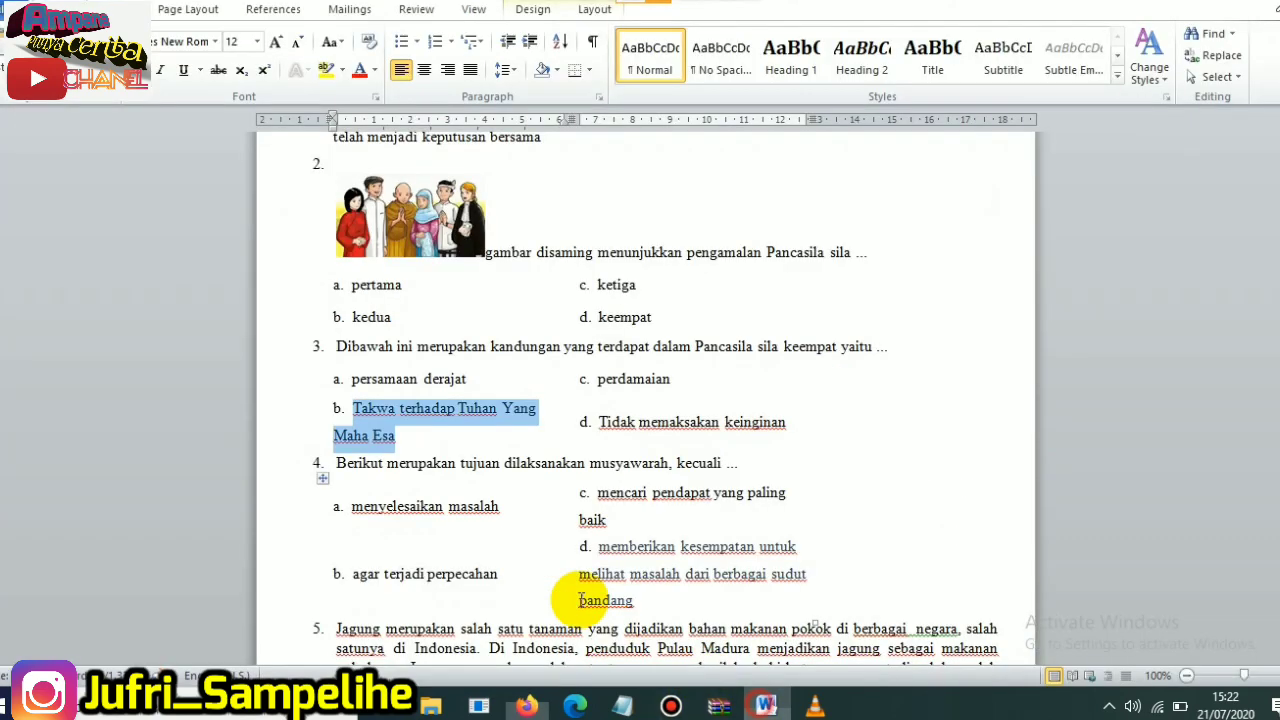
pyautogui.doubleClick(602, 380)
pyautogui.hotkey('ctrl', 'c')
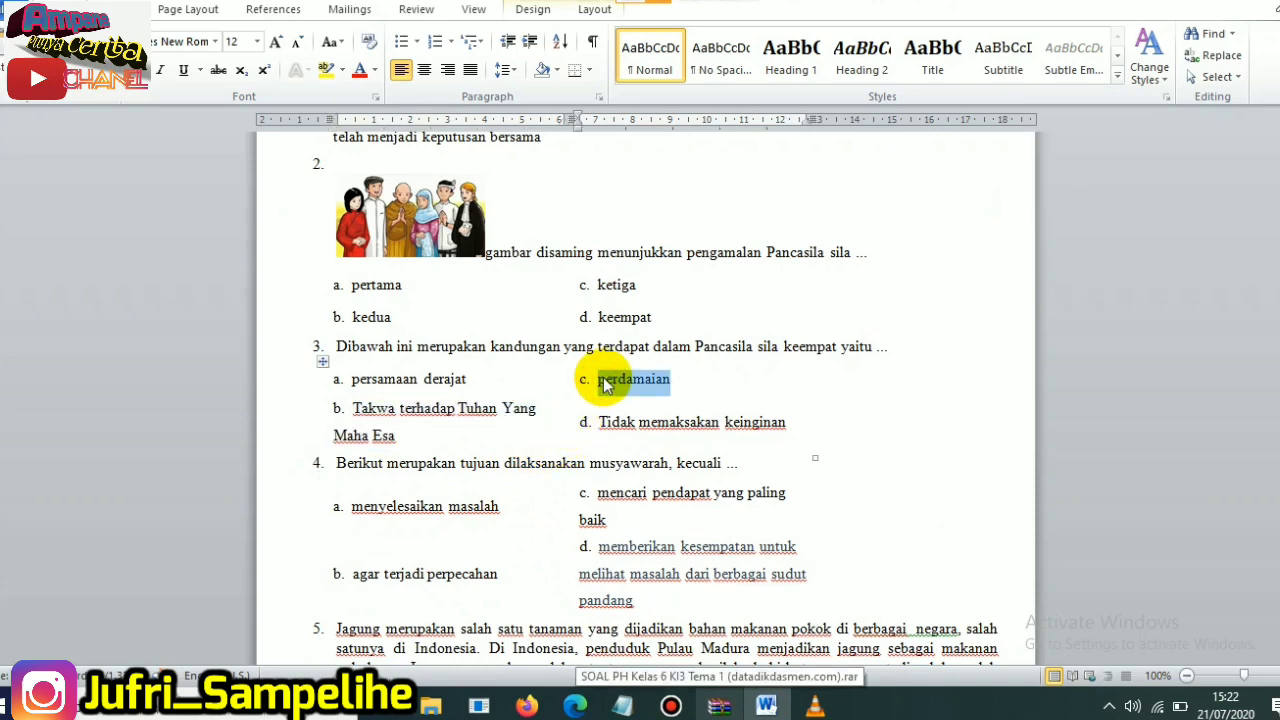
pyautogui.click(526, 706)
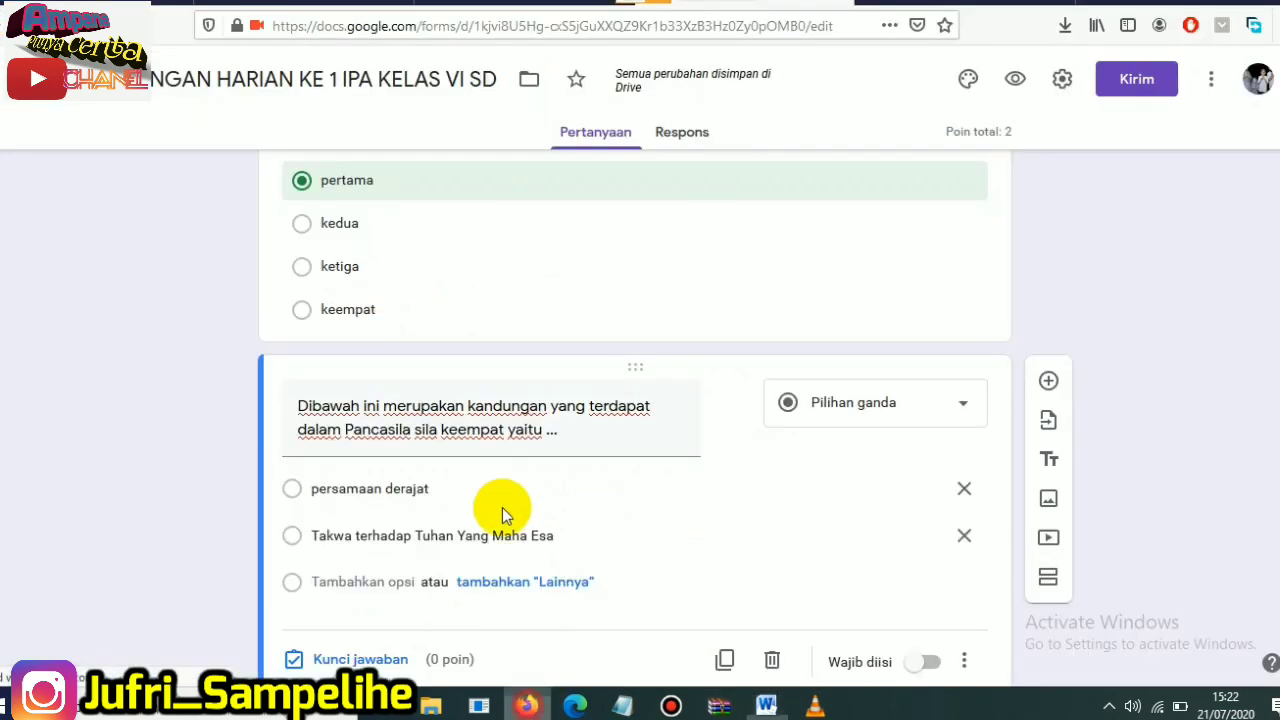
pyautogui.click(383, 578)
pyautogui.hotkey('ctrl', 'v')
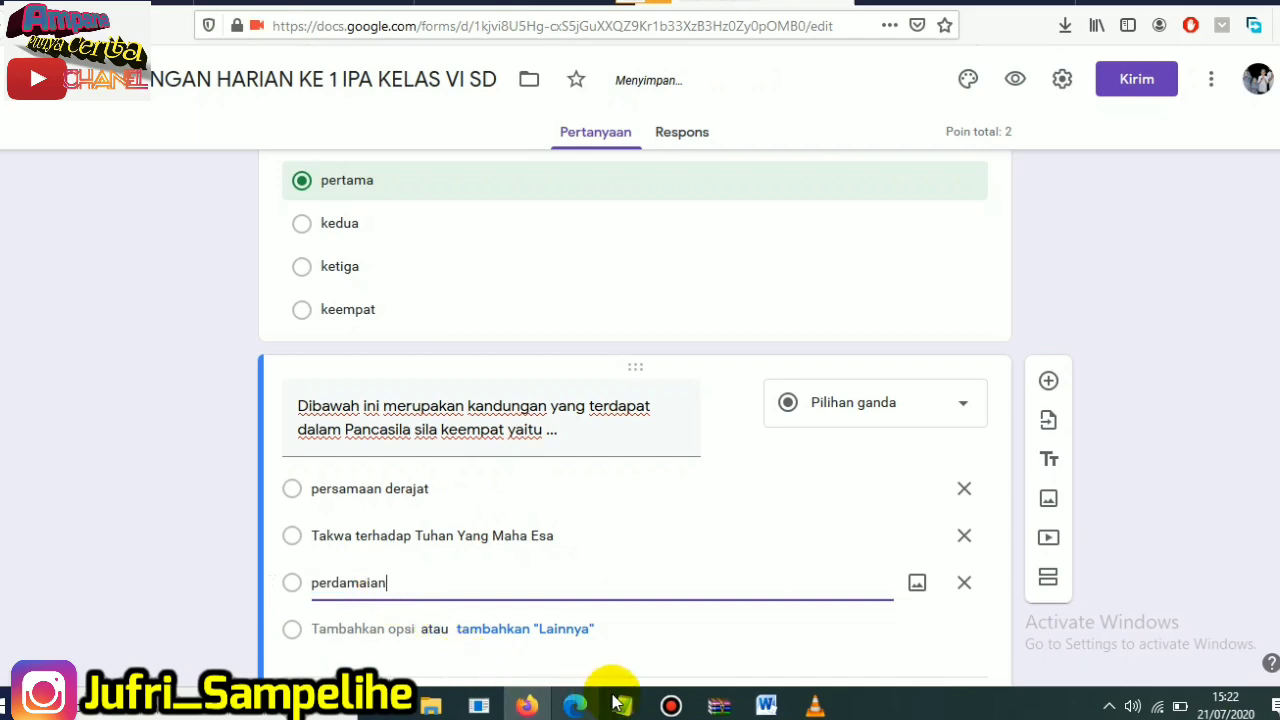
# - Add "Tidak memaksakan keinginan" as the fourth option, copied from answer d in the Word document, and make the question required
pyautogui.click(766, 706)
pyautogui.moveTo(598, 421); pyautogui.dragTo(778, 422)
pyautogui.hotkey('ctrl', 'c')
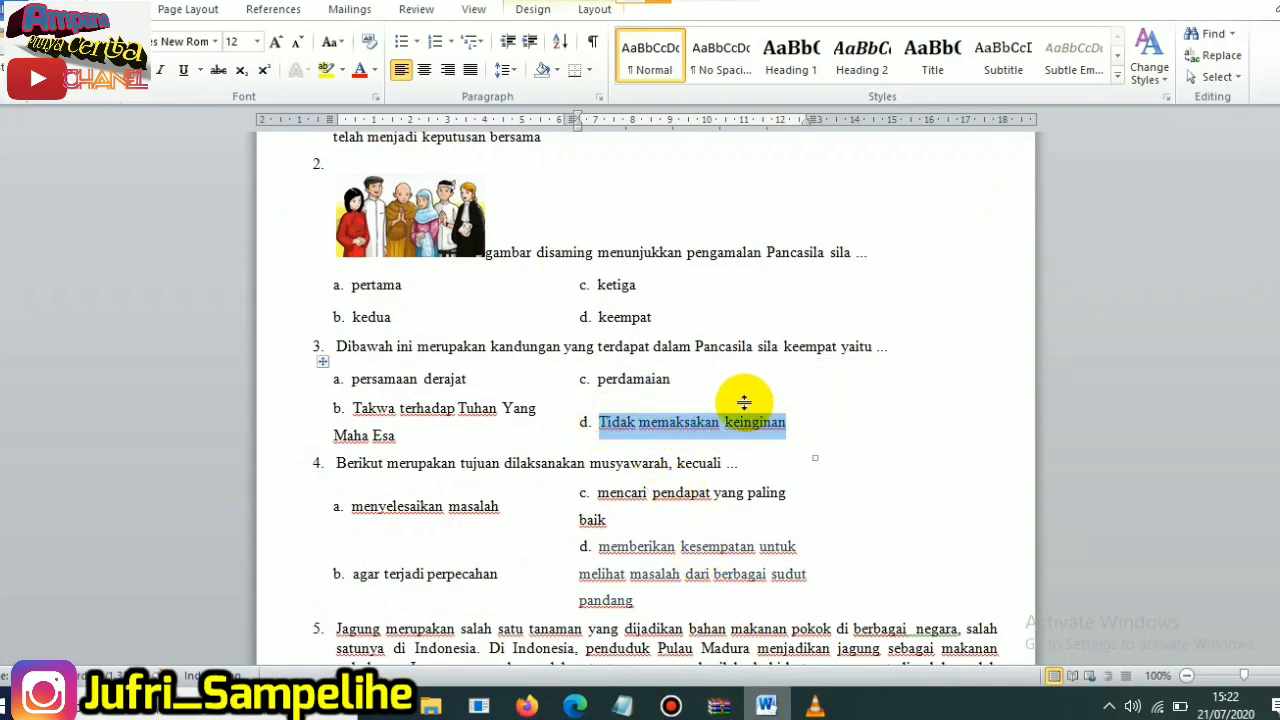
pyautogui.click(526, 706)
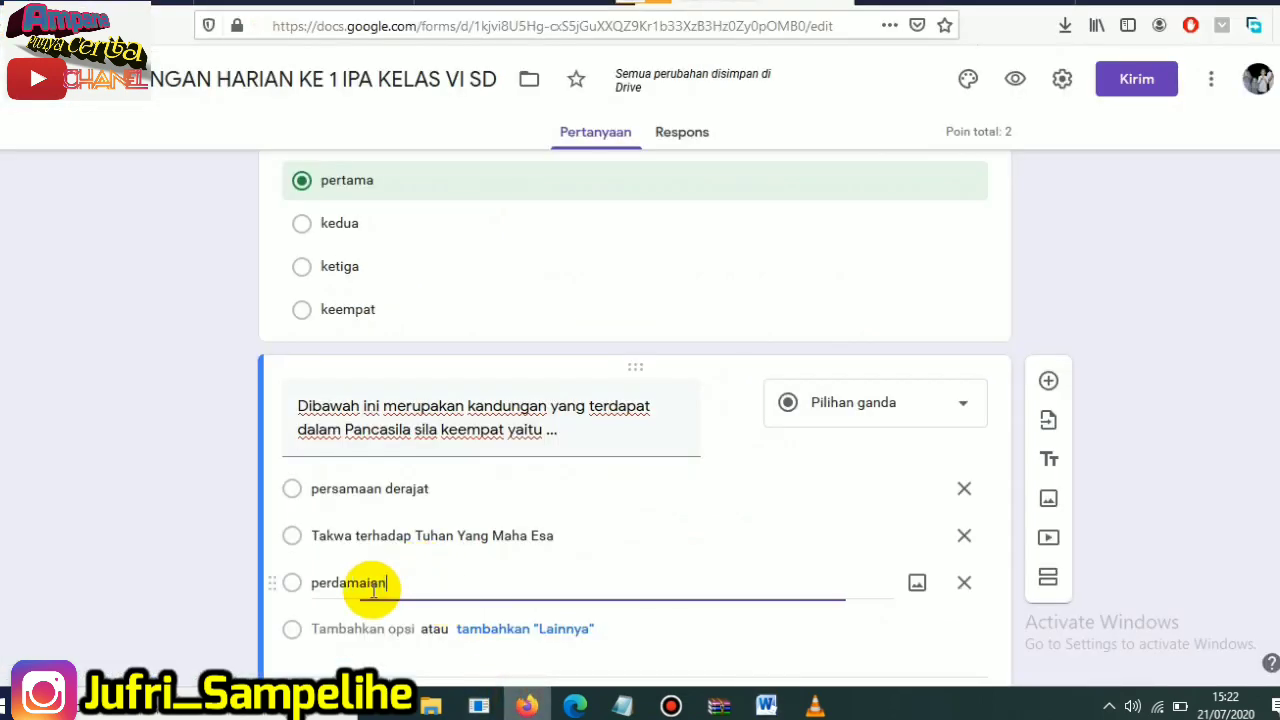
pyautogui.click(348, 627)
pyautogui.hotkey('ctrl', 'v')
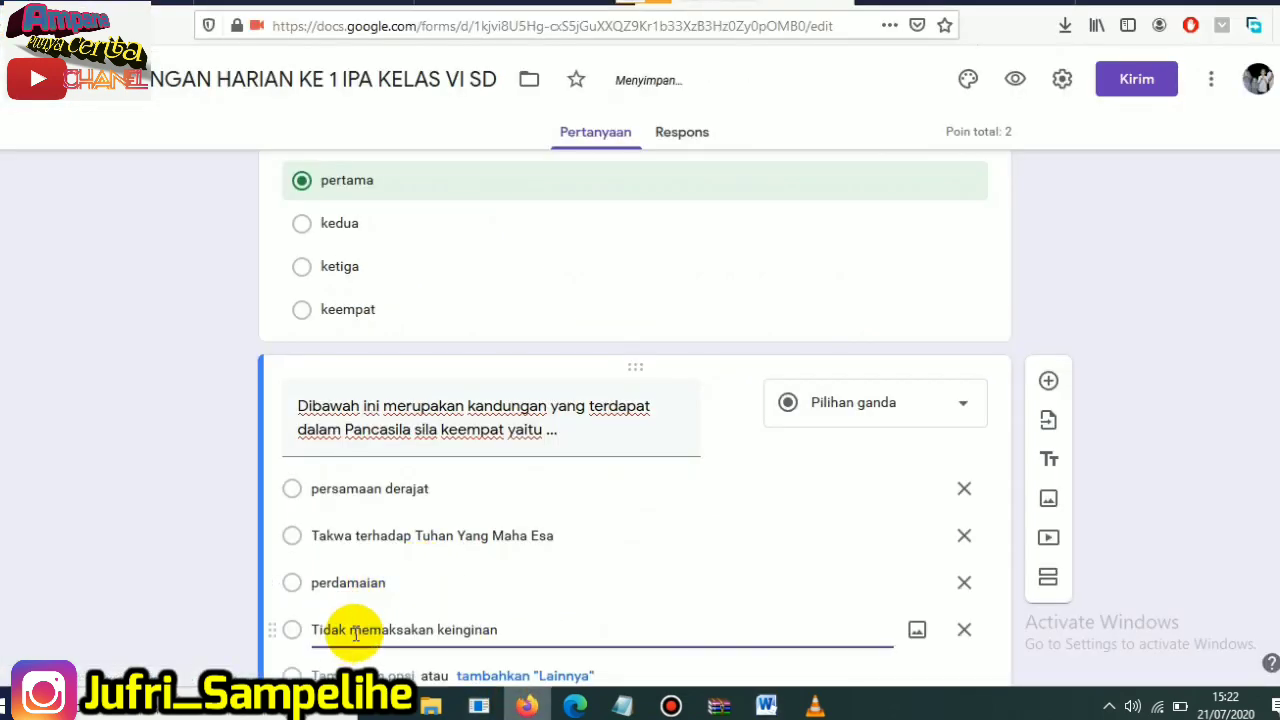
pyautogui.scroll(-3, 786, 544)
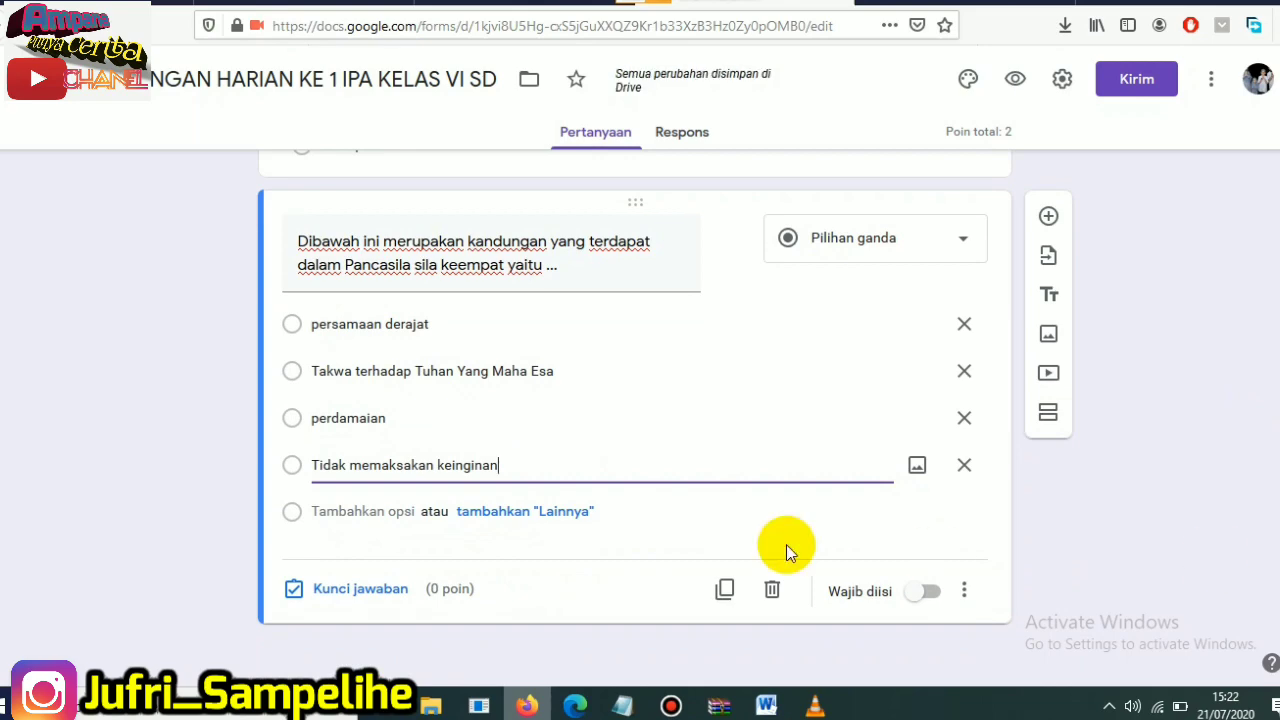
pyautogui.click(931, 592)
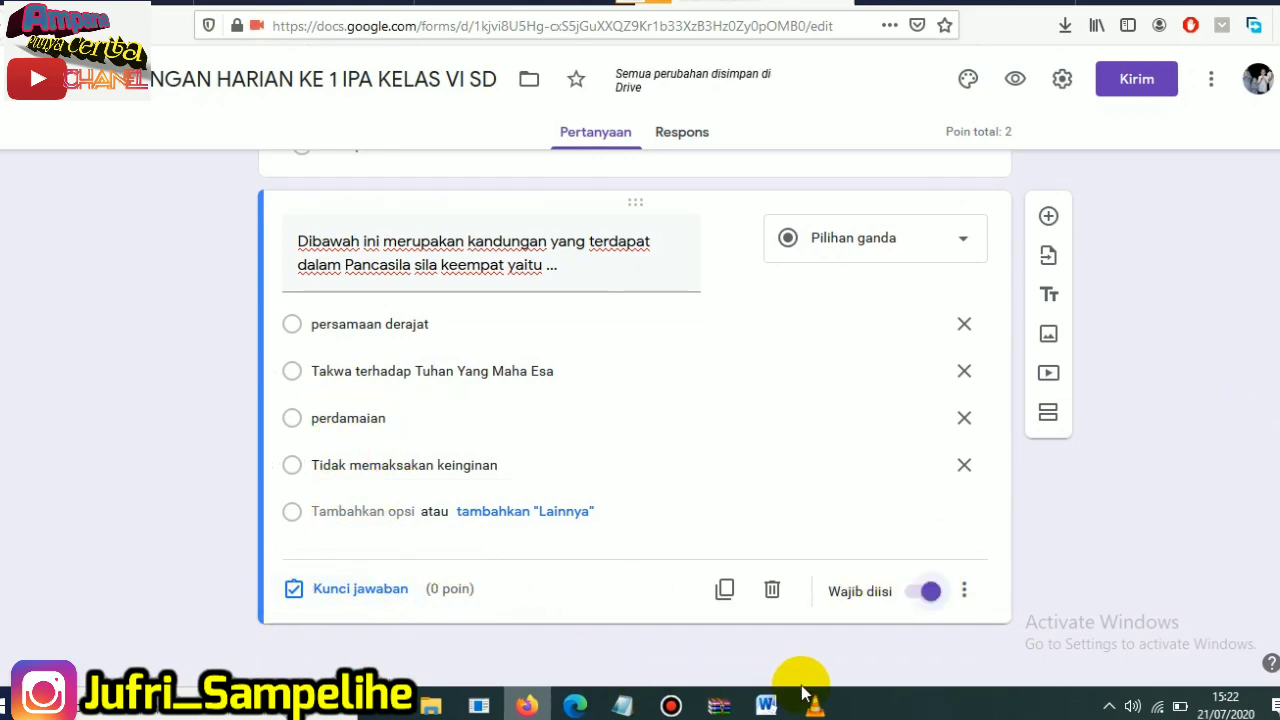
# - Look up question 3 in the Word document's answer key and mark "Tidak memaksakan keinginan" as the form question's correct answer, worth 1 point
pyautogui.click(764, 704)
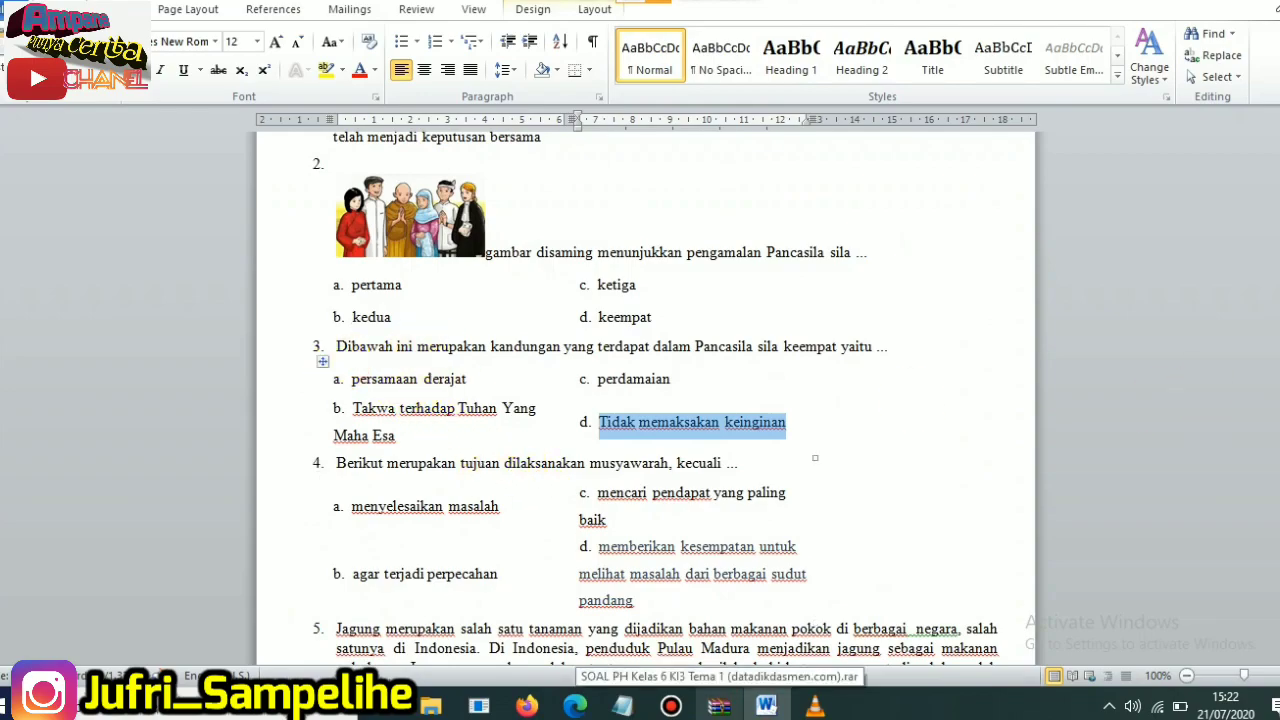
pyautogui.moveTo(1274, 214); pyautogui.dragTo(1275, 488)
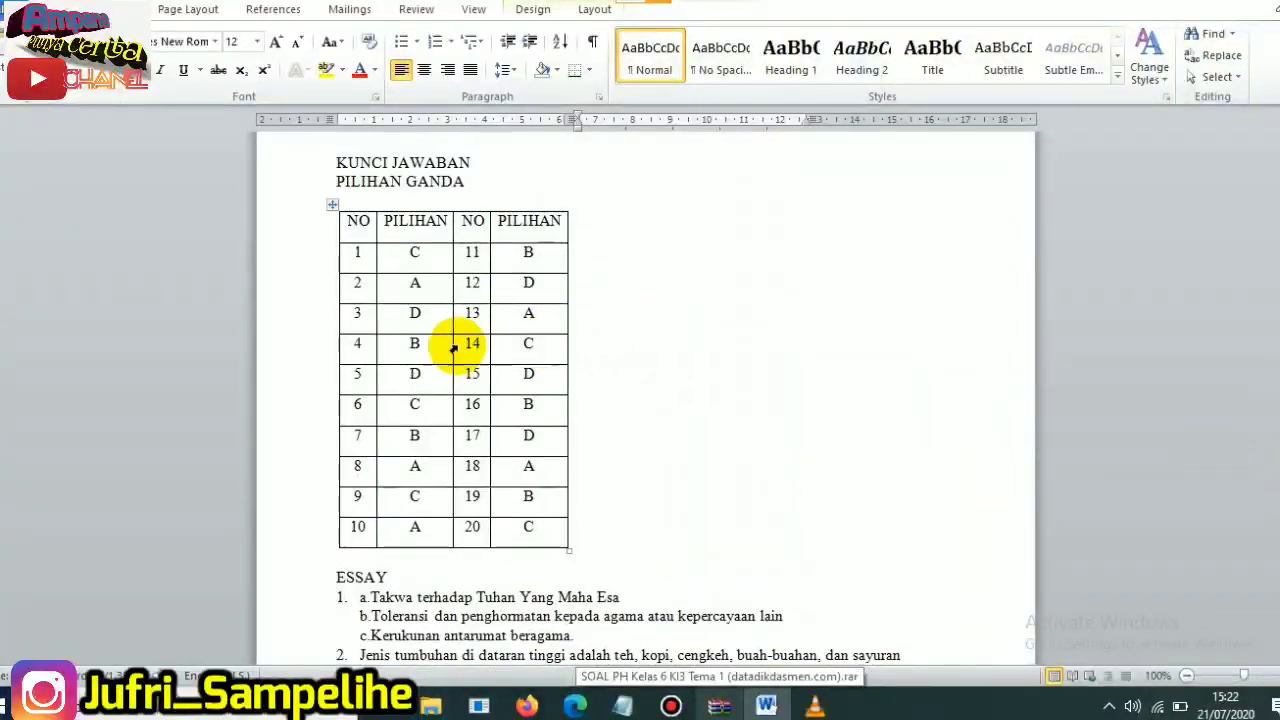
pyautogui.click(364, 314)
pyautogui.moveTo(386, 314); pyautogui.dragTo(480, 314)
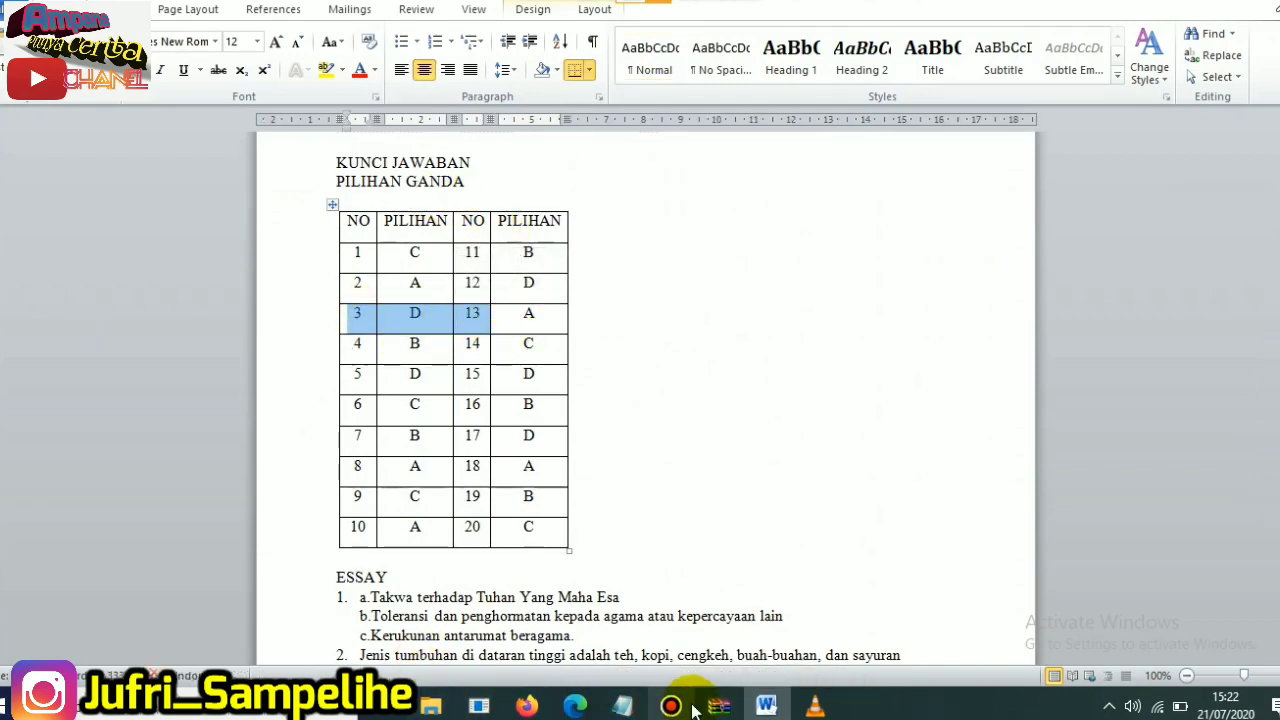
pyautogui.click(527, 706)
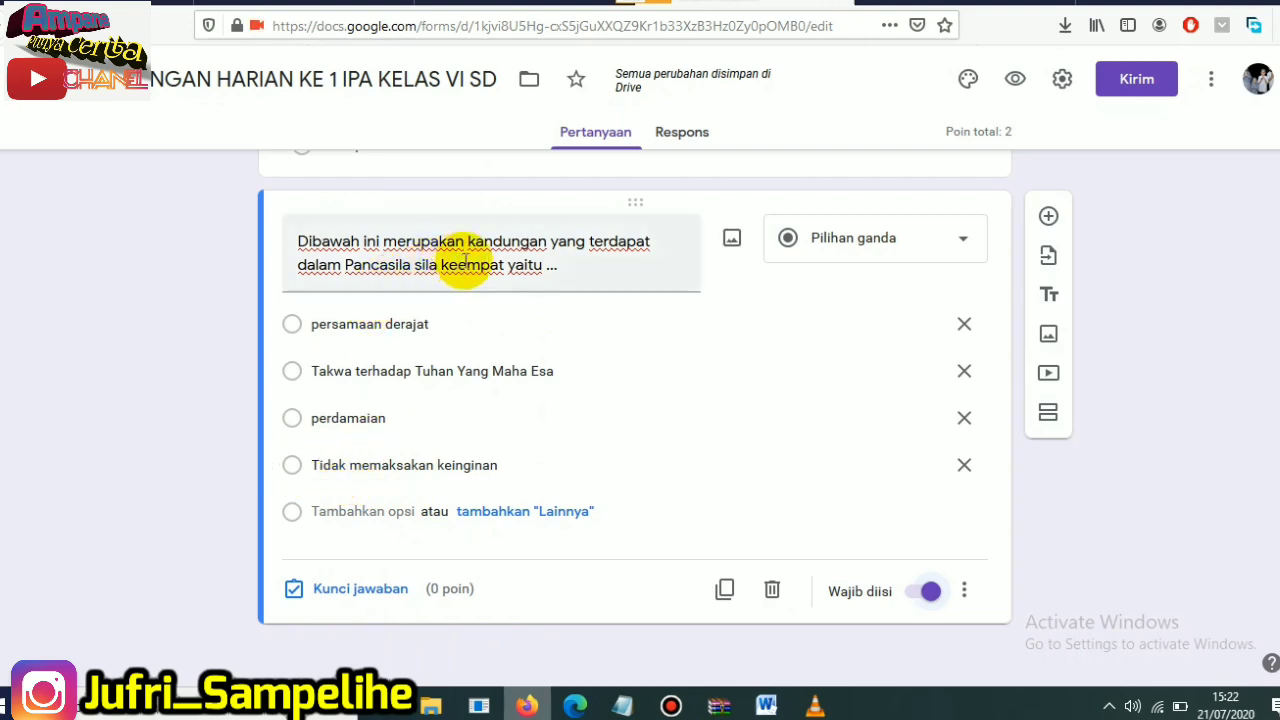
pyautogui.click(300, 468)
pyautogui.tripleClick(385, 464)
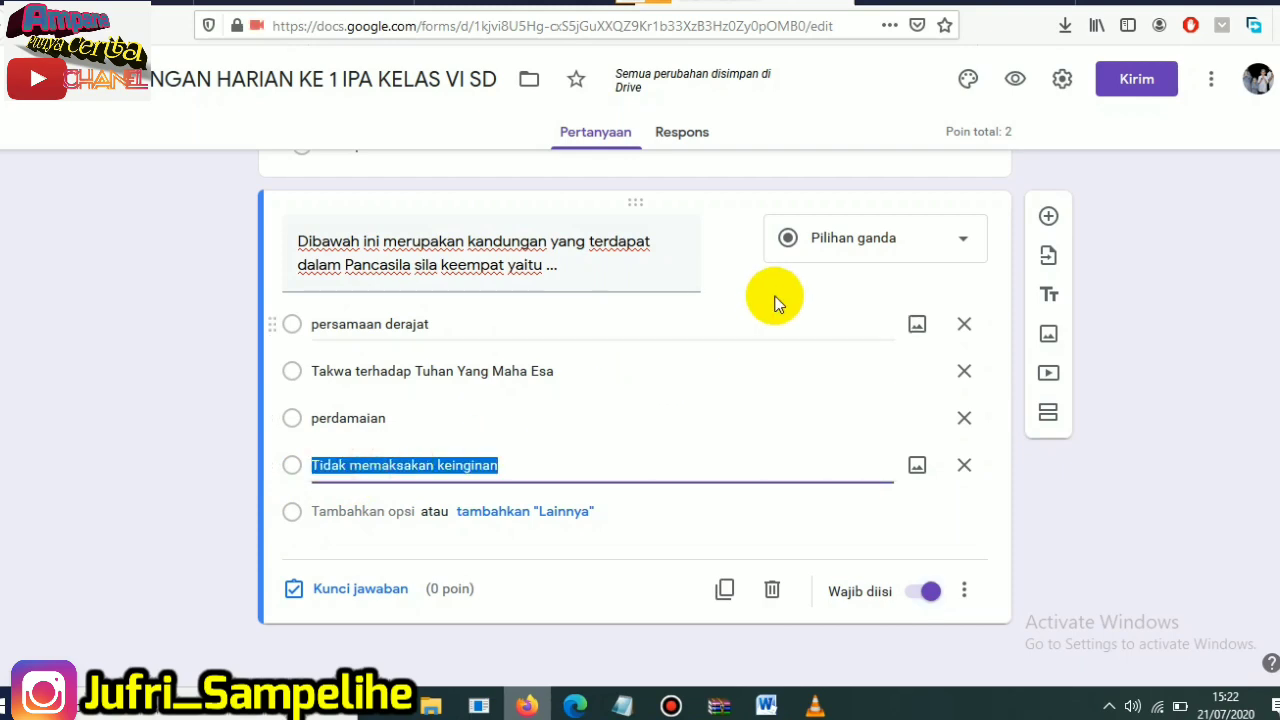
pyautogui.click(349, 587)
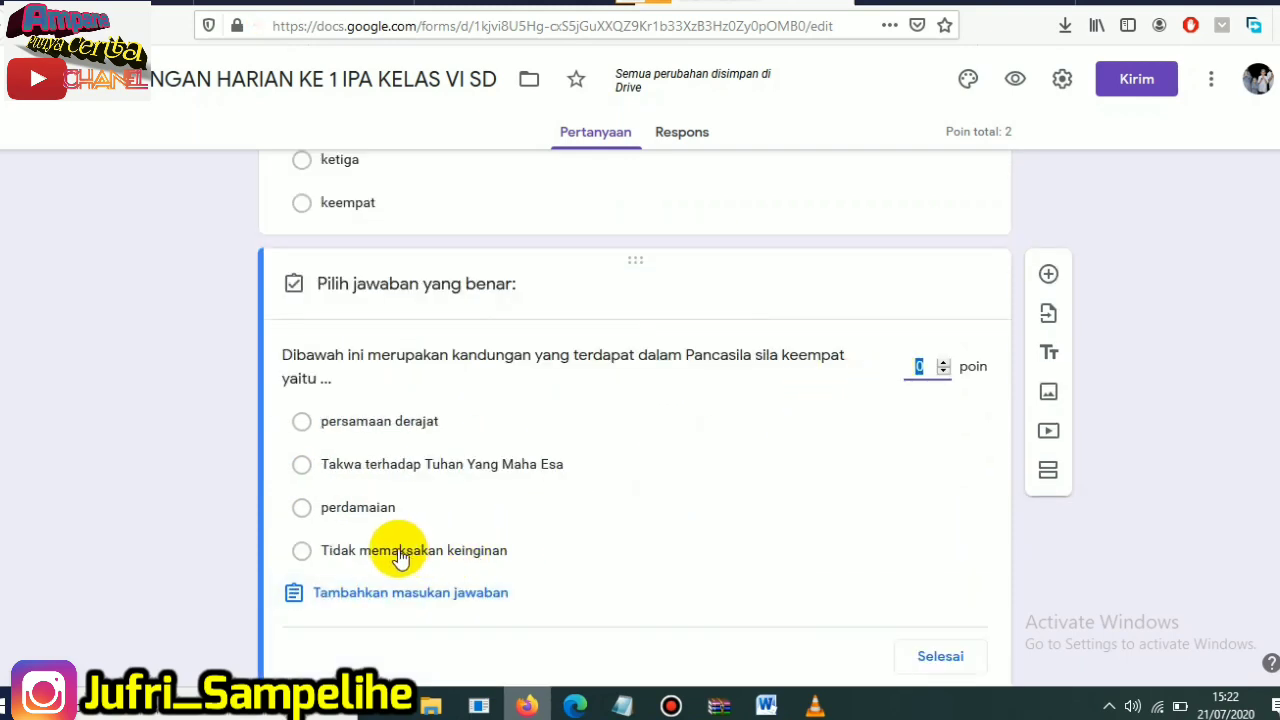
pyautogui.click(397, 552)
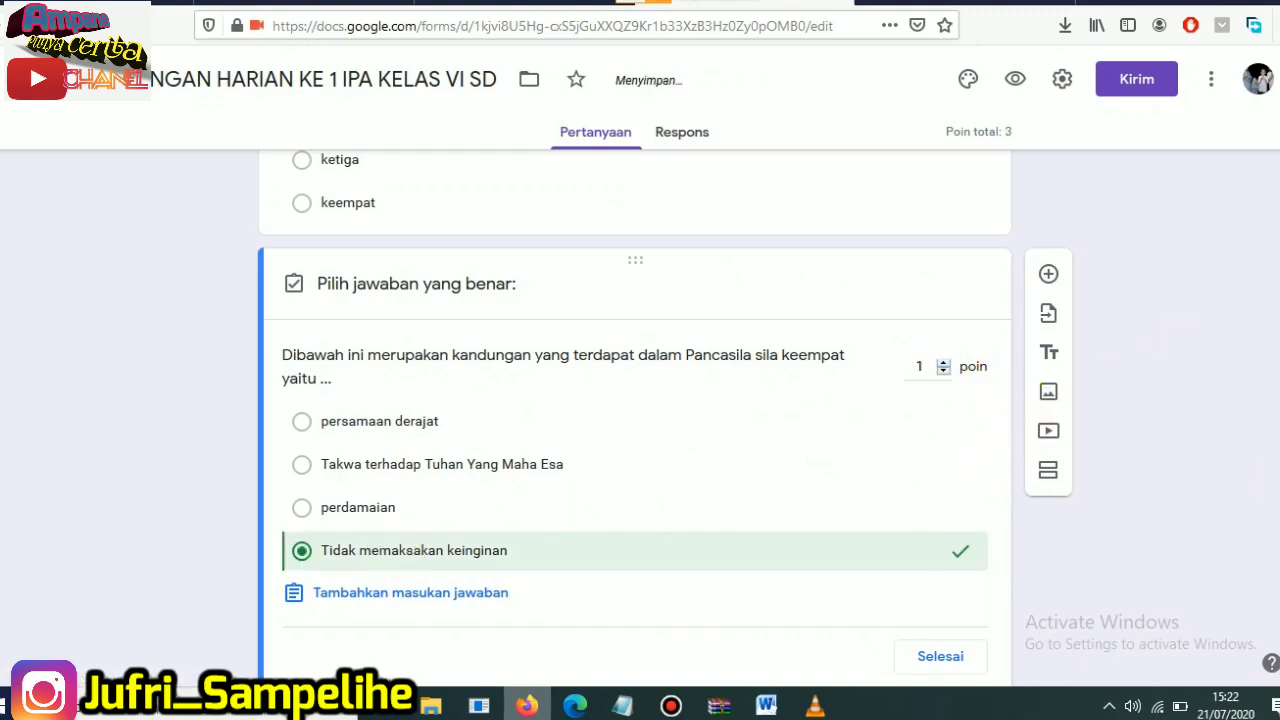
# - Add a new question reading "Berikut merupakan tujuan dilaksanakan musyawarah, kecuali ...", copied from question 4 in the Word document, without its leading number
pyautogui.moveTo(1279, 490); pyautogui.dragTo(1279, 520)
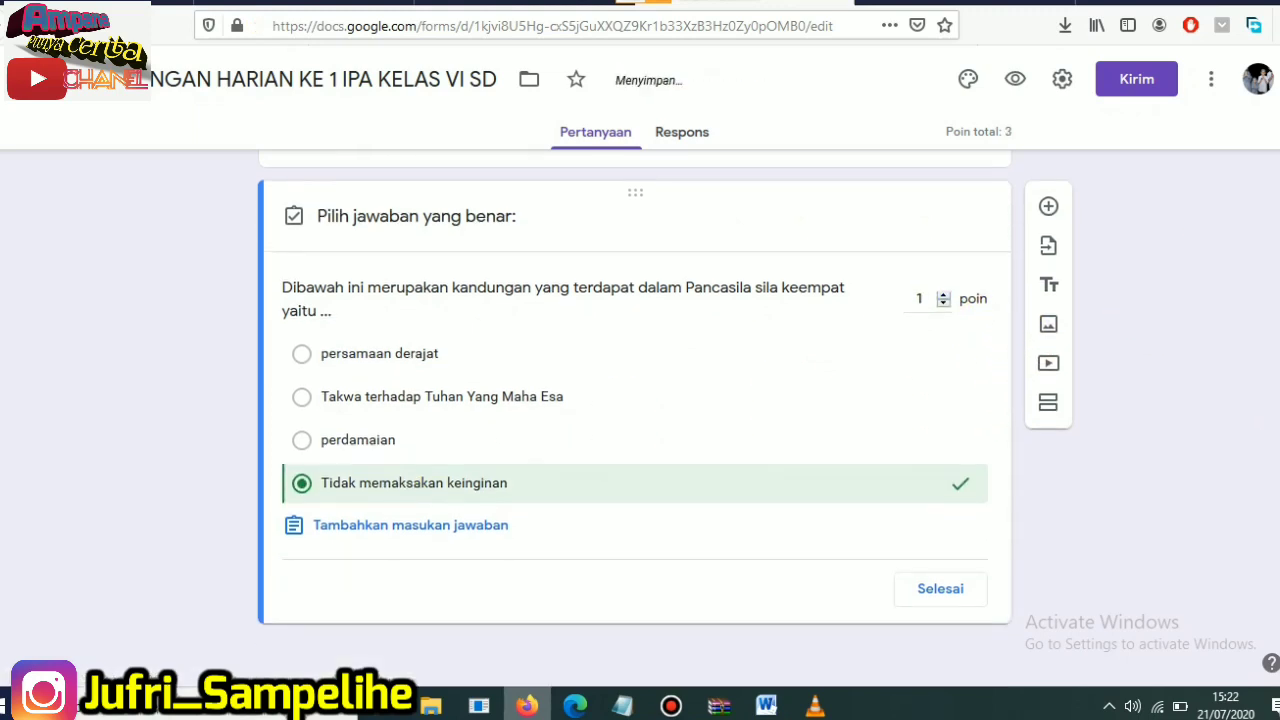
pyautogui.click(1048, 209)
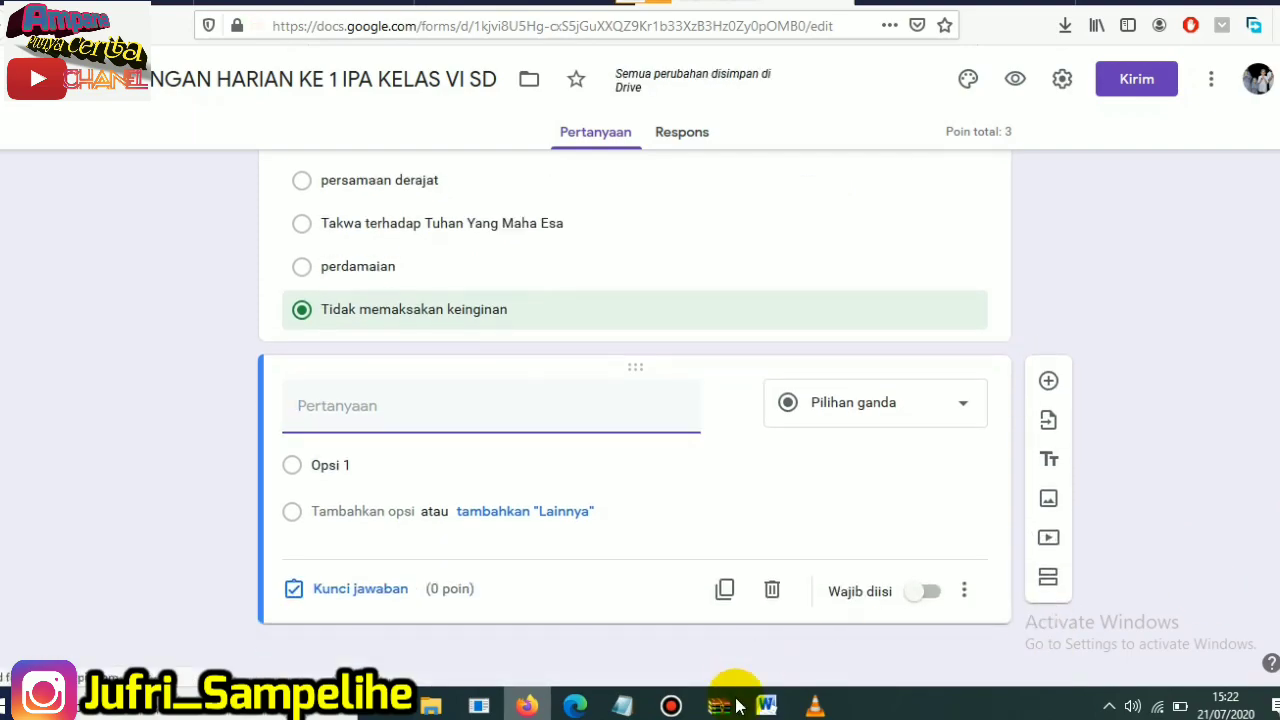
pyautogui.click(766, 706)
pyautogui.moveTo(1274, 497); pyautogui.dragTo(1274, 157)
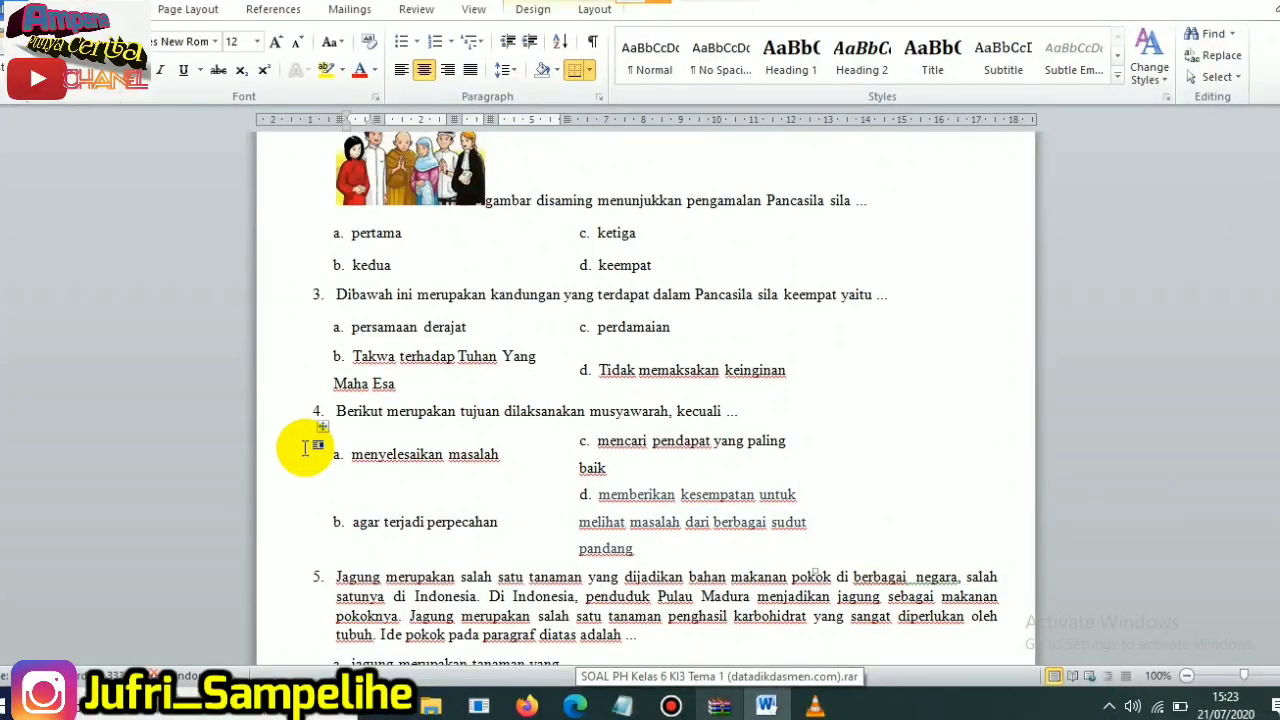
pyautogui.moveTo(339, 414); pyautogui.dragTo(740, 418)
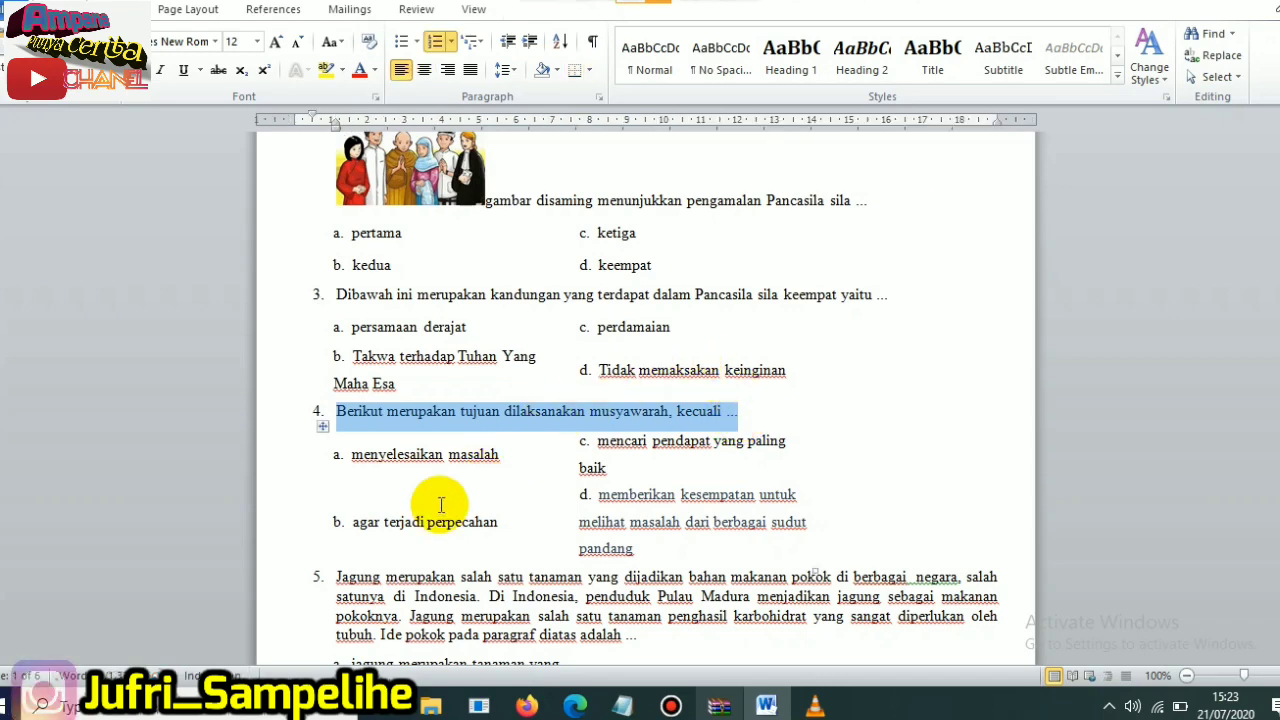
pyautogui.click(525, 706)
pyautogui.click(354, 412)
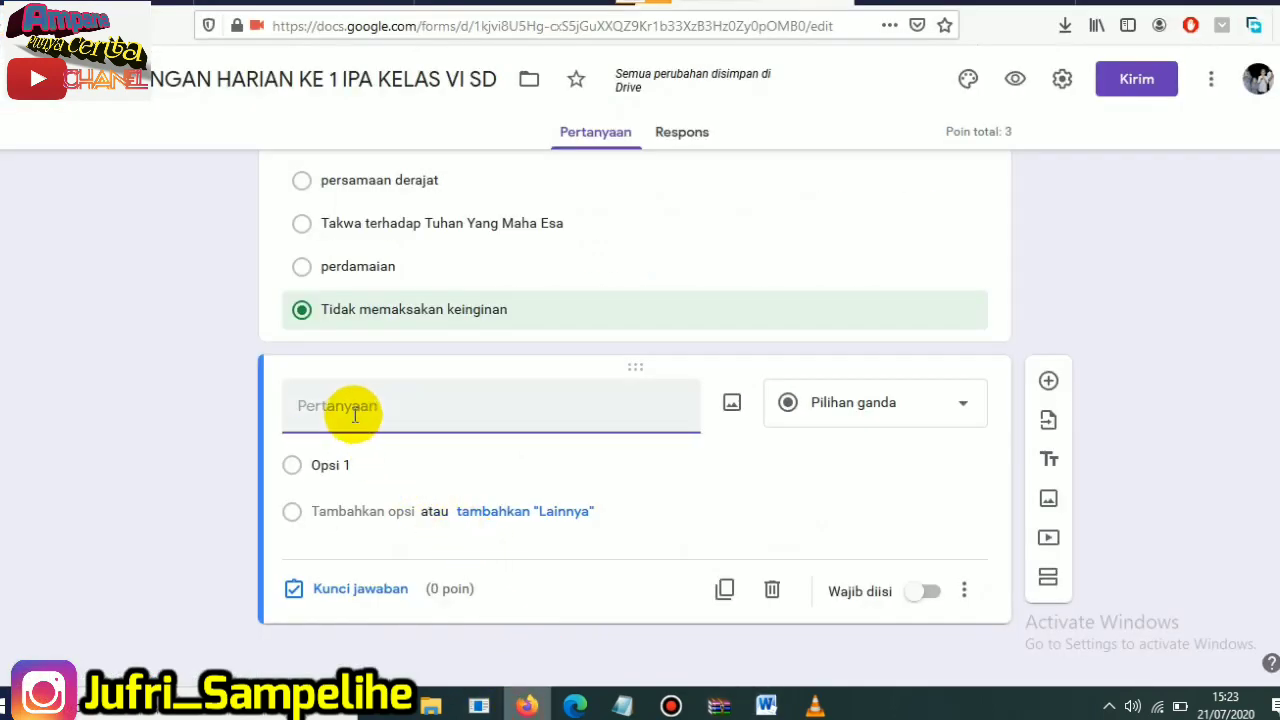
pyautogui.write('4. Berikut merupakan tujuan dilaksanakan musyawarah, kecuali ...')
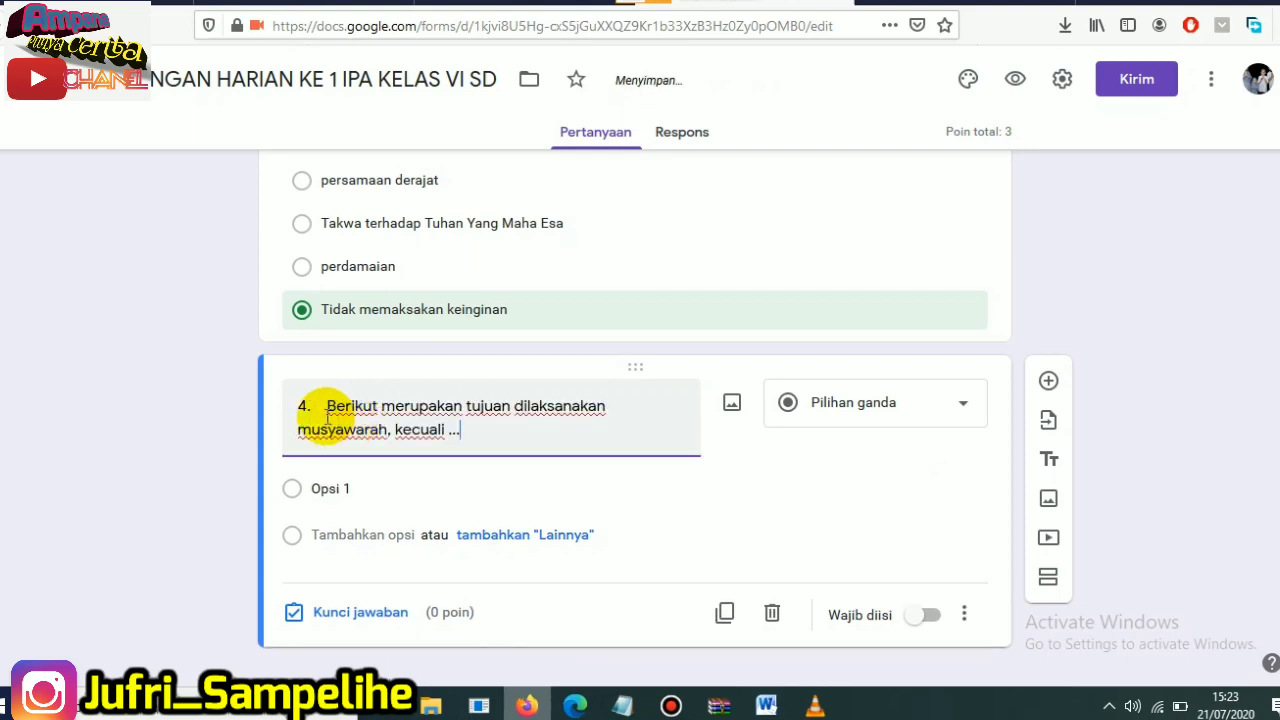
pyautogui.moveTo(326, 406); pyautogui.dragTo(292, 408)
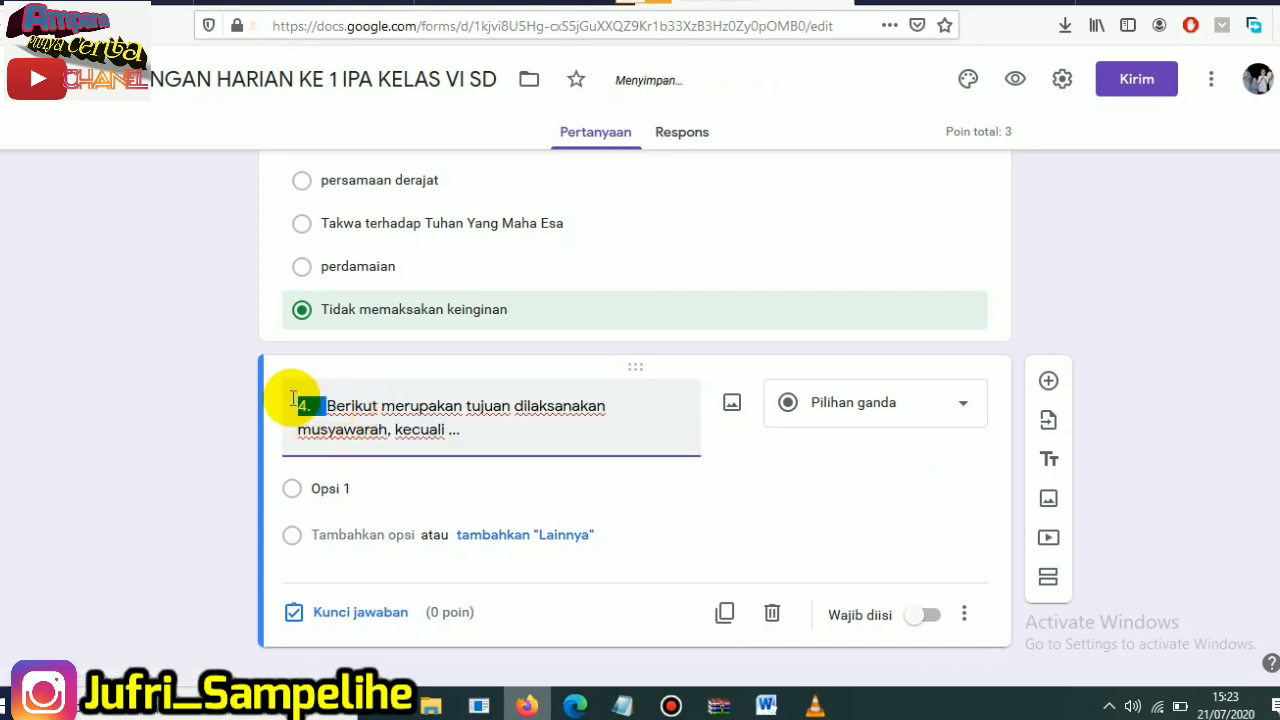
pyautogui.press('BackSpace')
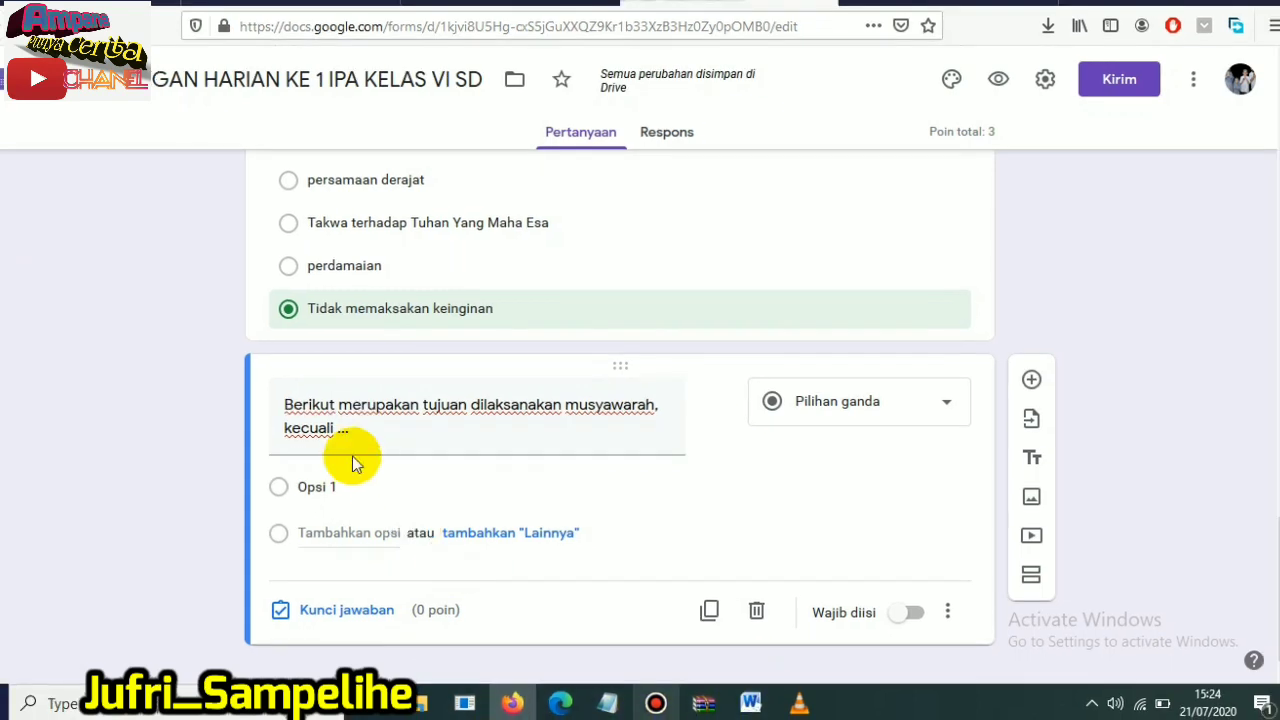
# - Replace the new question's first option with "menyelesaikan masalah", copied from answer a of question 4 in the Word document
pyautogui.click(750, 703)
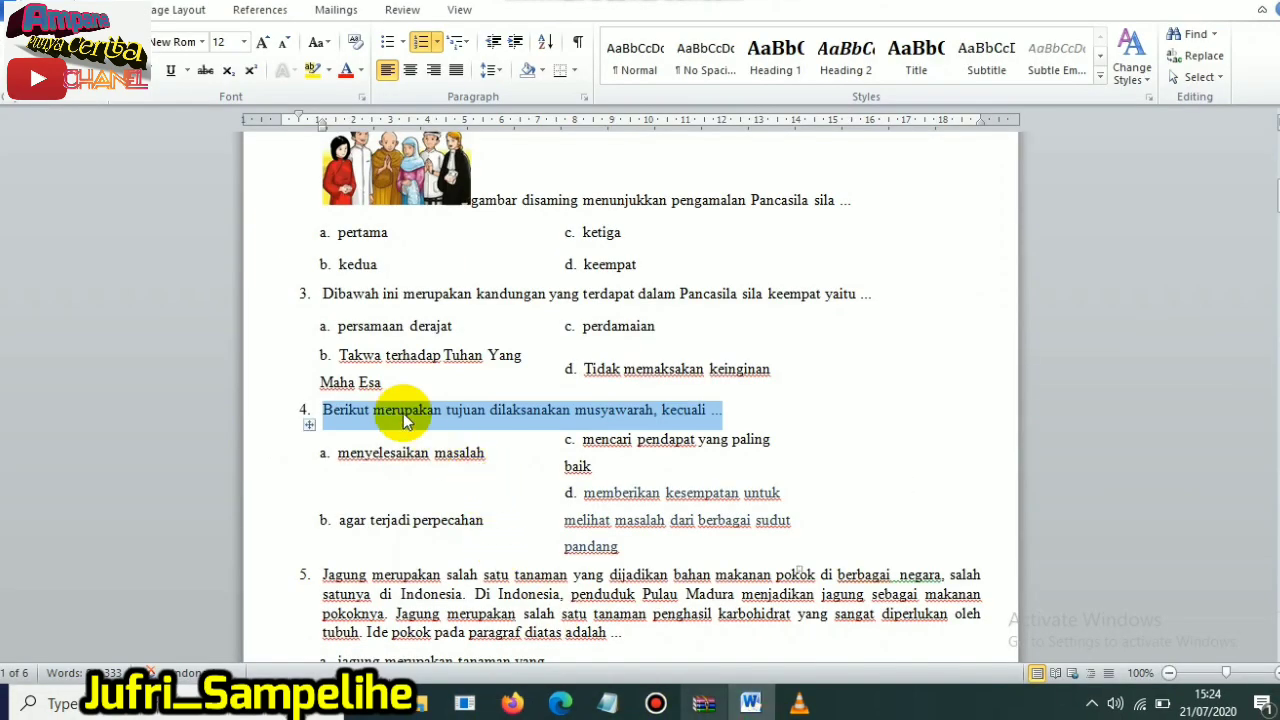
pyautogui.moveTo(338, 456); pyautogui.dragTo(466, 449)
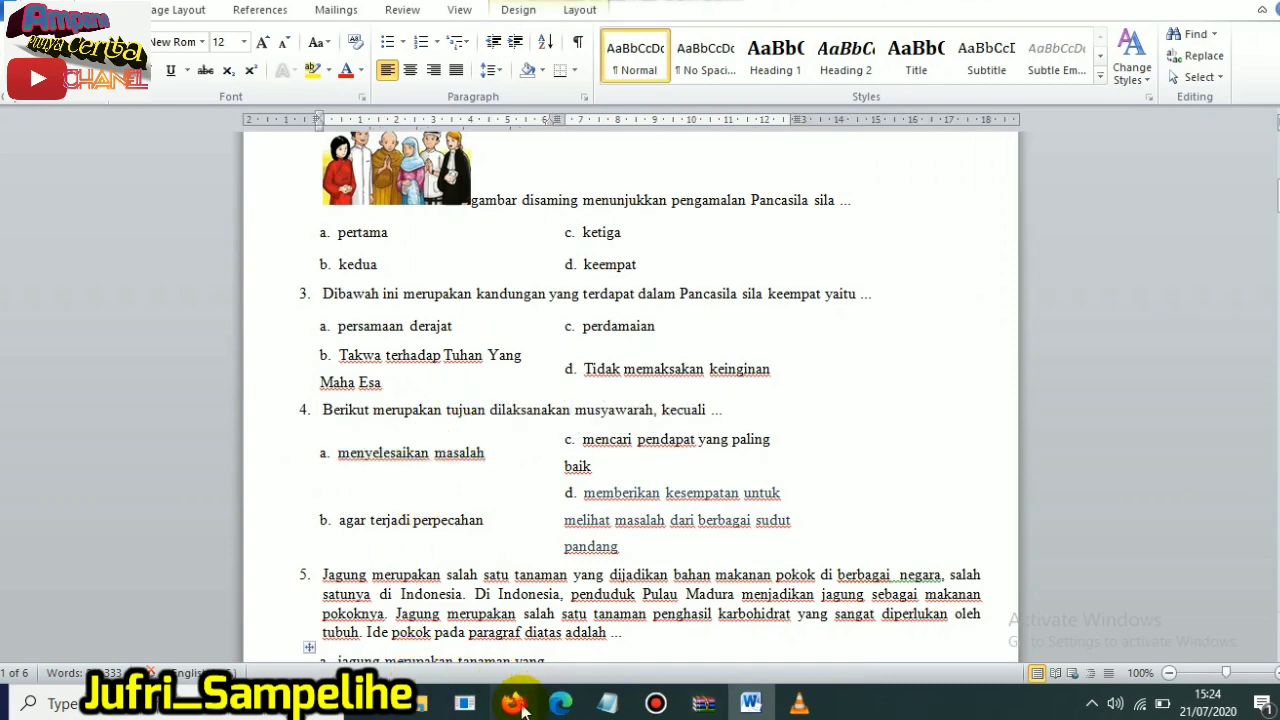
pyautogui.click(512, 703)
pyautogui.click(307, 489)
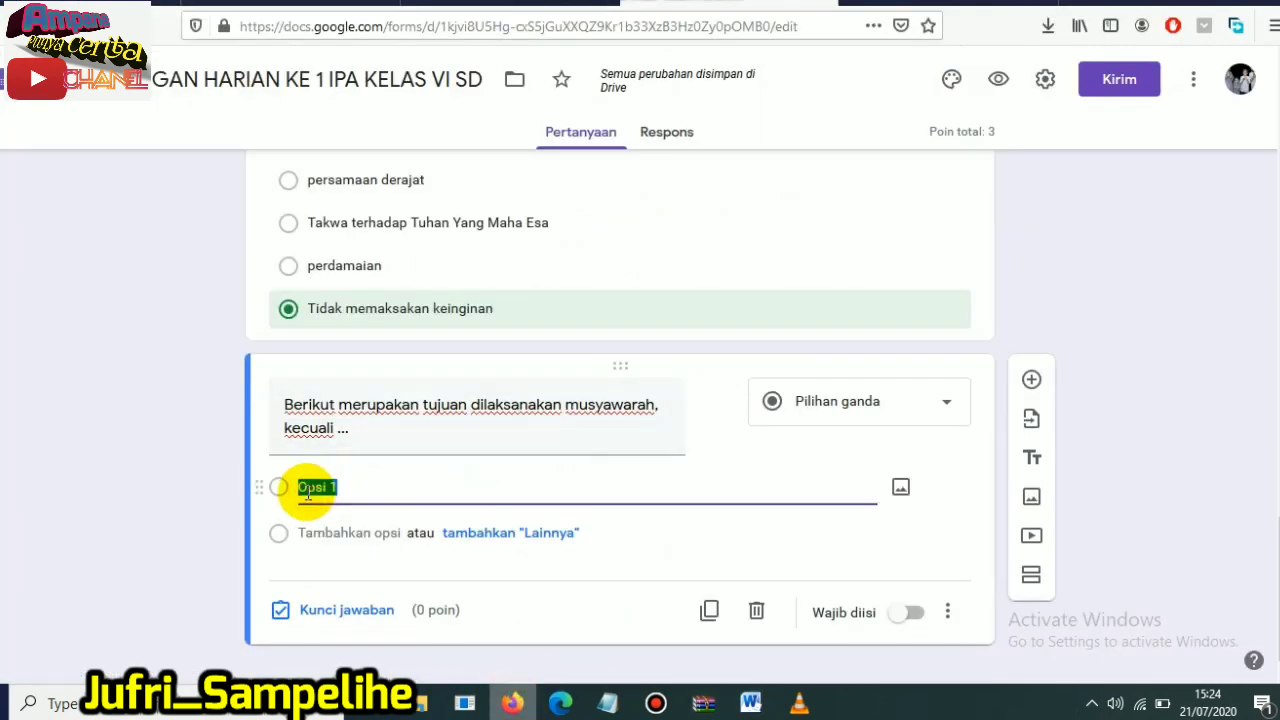
pyautogui.write('menyelesaikan masalah')
# - Add "agar terjadi perpecahan" as the second option, copied from answer b of question 4 in the Word document
pyautogui.click(748, 700)
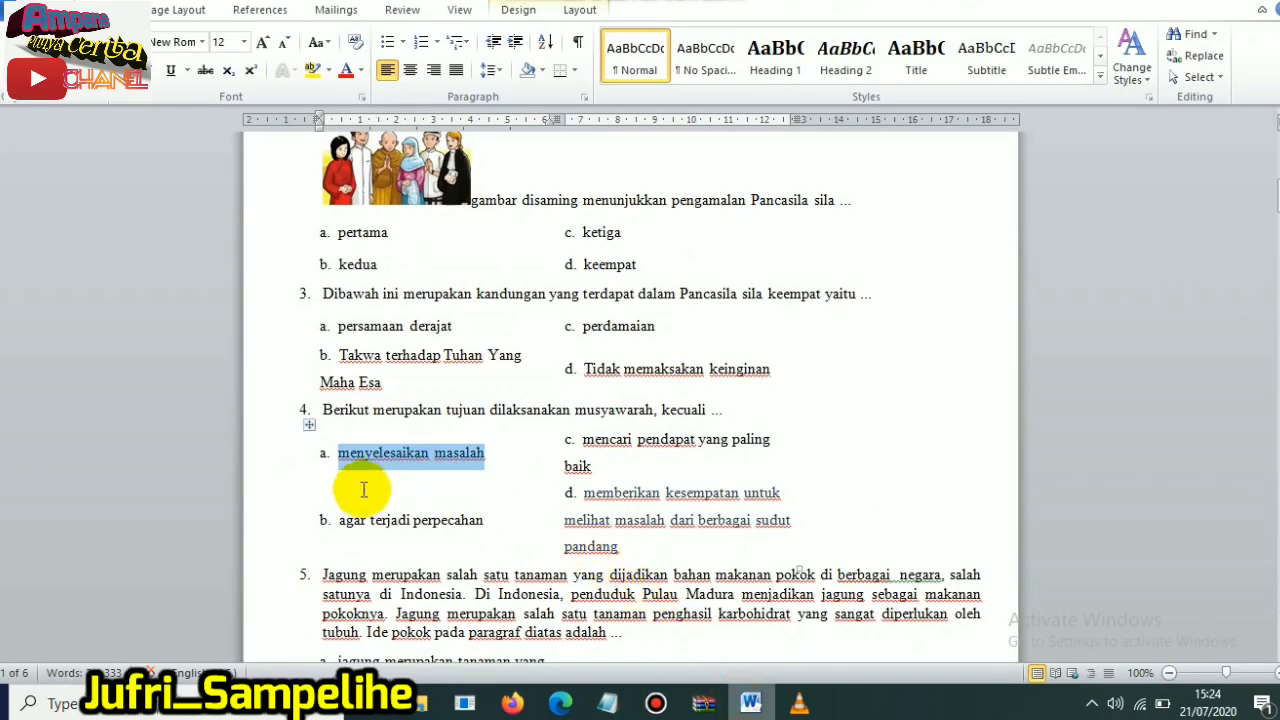
pyautogui.moveTo(338, 520); pyautogui.dragTo(437, 532)
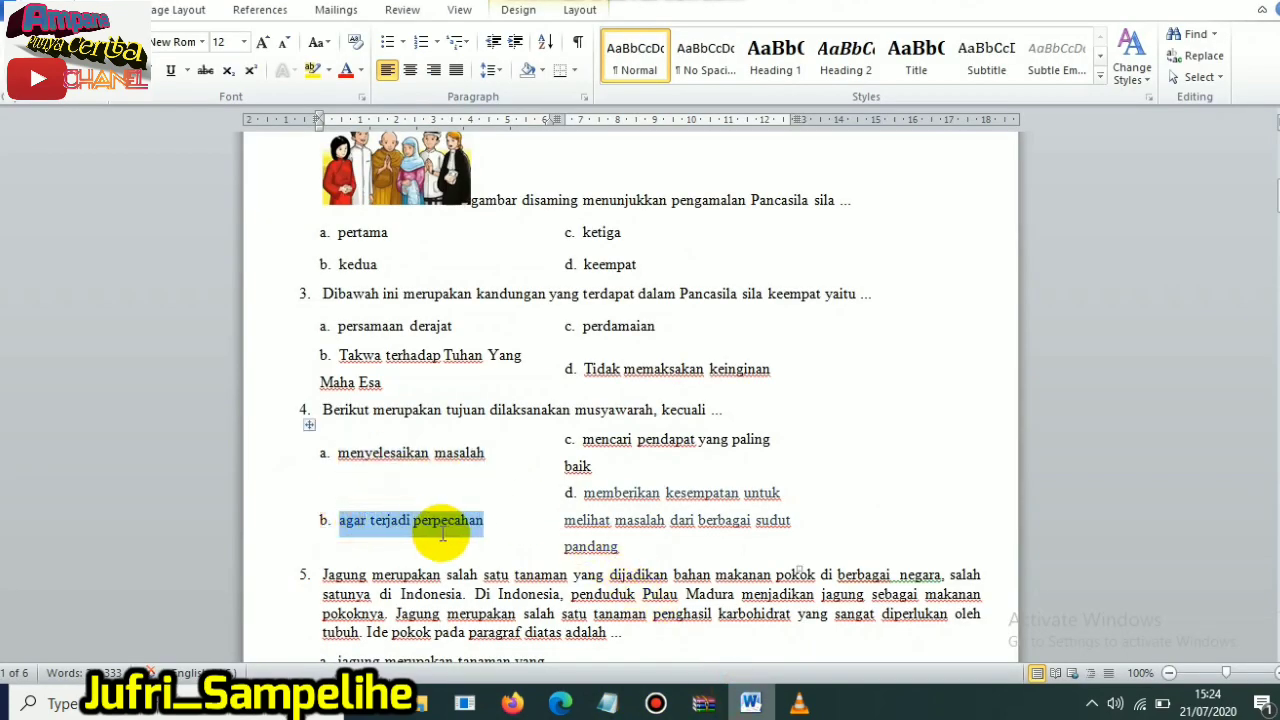
pyautogui.click(511, 703)
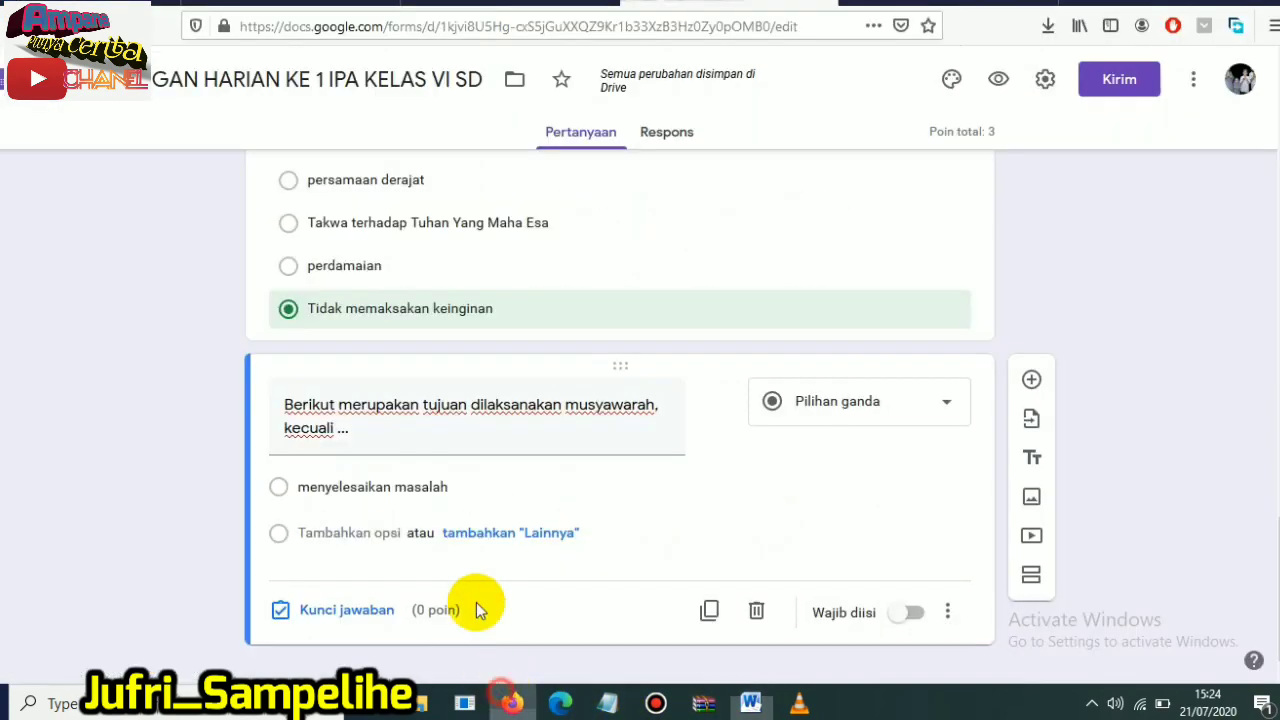
pyautogui.click(321, 532)
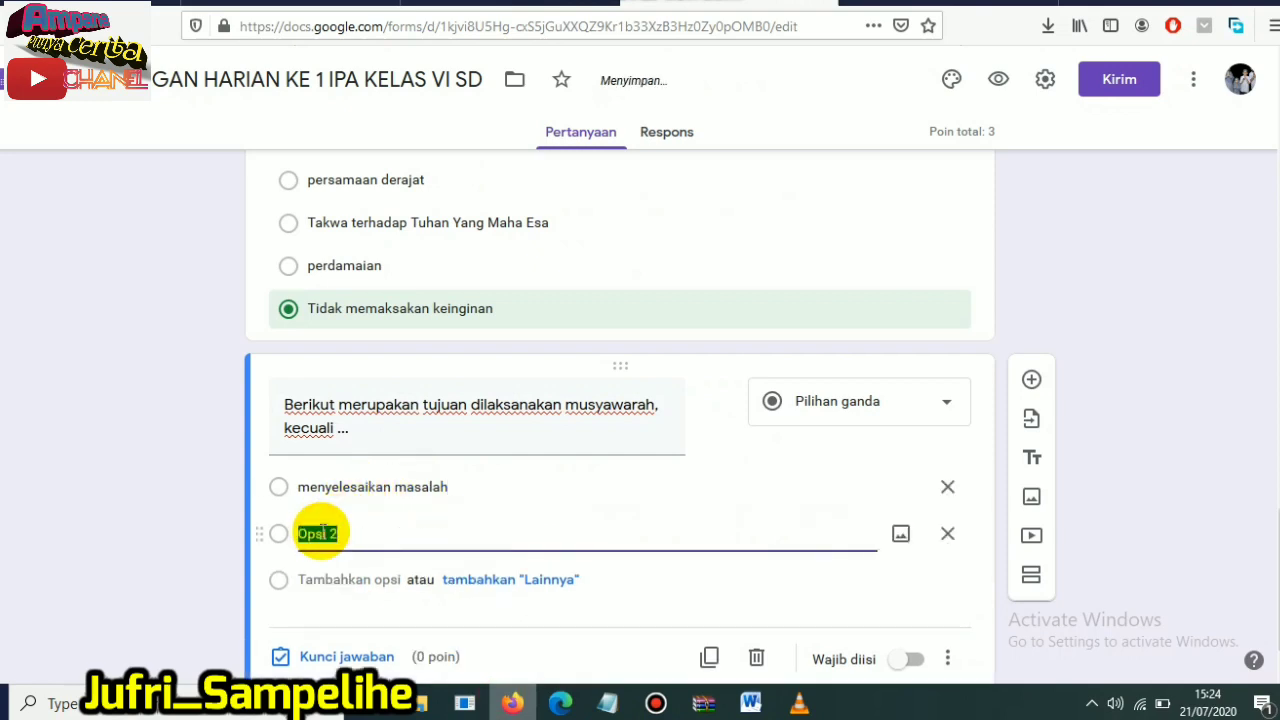
# - Add "mencari pendapat yang paling baik" as the third option, copied from answer c of question 4 in the Word document
pyautogui.click(750, 703)
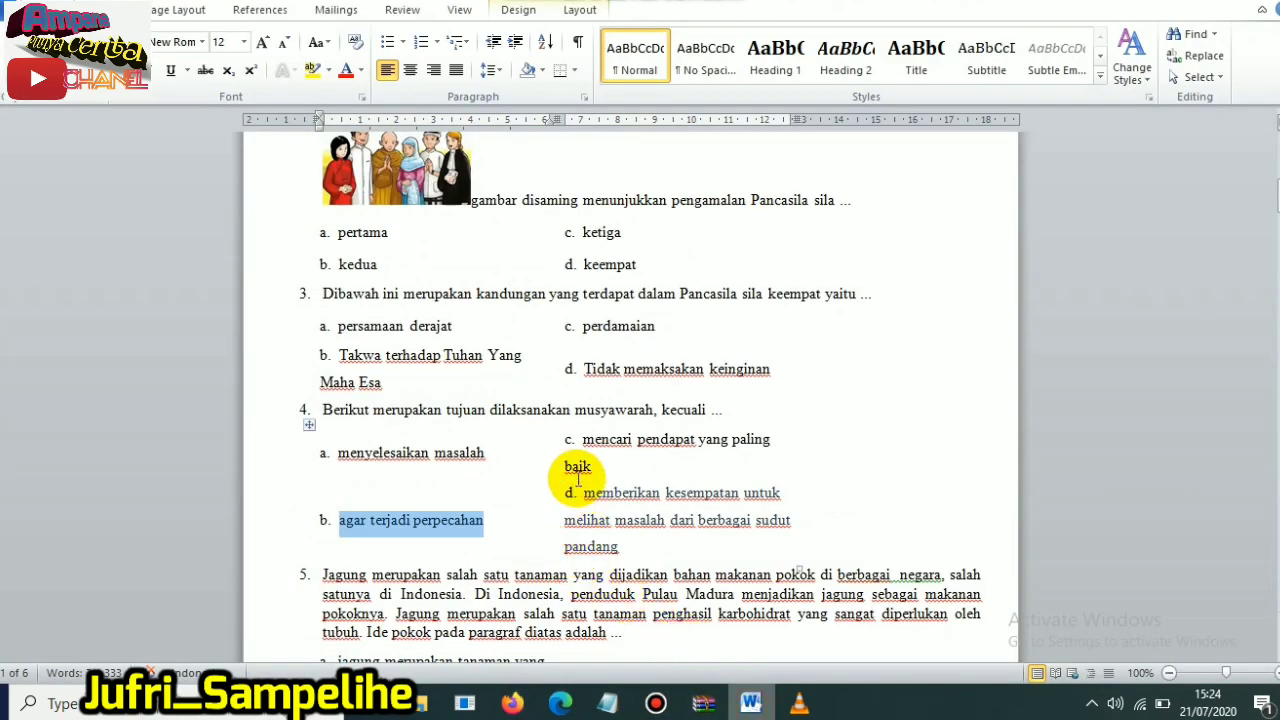
pyautogui.moveTo(584, 441); pyautogui.dragTo(588, 457)
pyautogui.hotkey('ctrl', 'c')
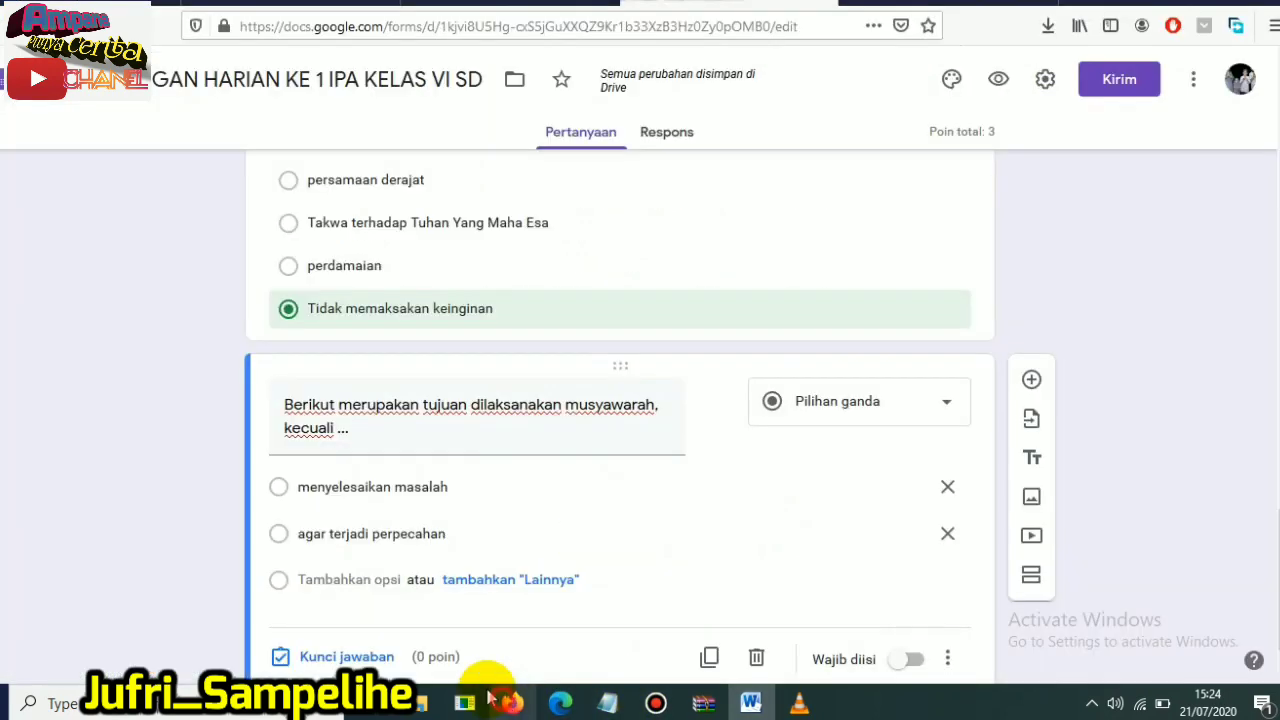
pyautogui.click(512, 703)
pyautogui.click(328, 580)
pyautogui.hotkey('ctrl', 'v')
# - Add "memberikan kesempatan untuk melihat masalah dari berbagai sudut pandang" as the fourth option, copied from answer d in Word, and make the question required
pyautogui.click(750, 703)
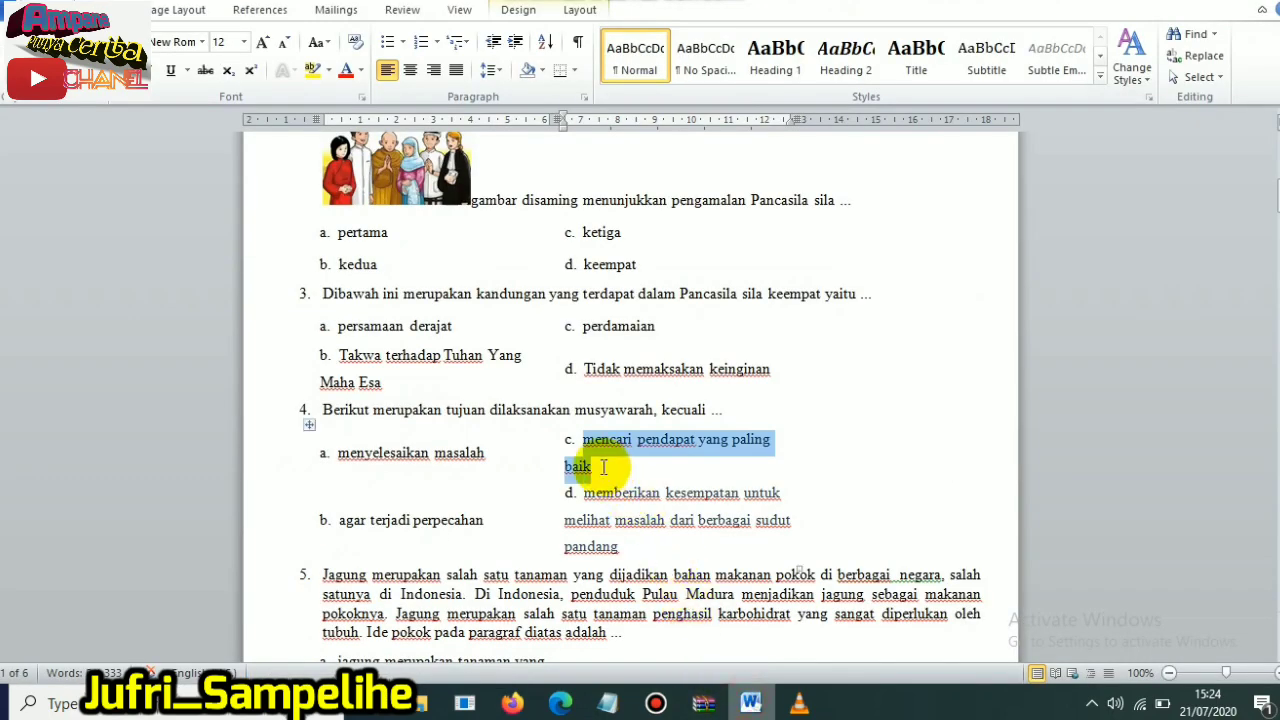
pyautogui.moveTo(585, 493); pyautogui.dragTo(614, 550)
pyautogui.hotkey('ctrl', 'c')
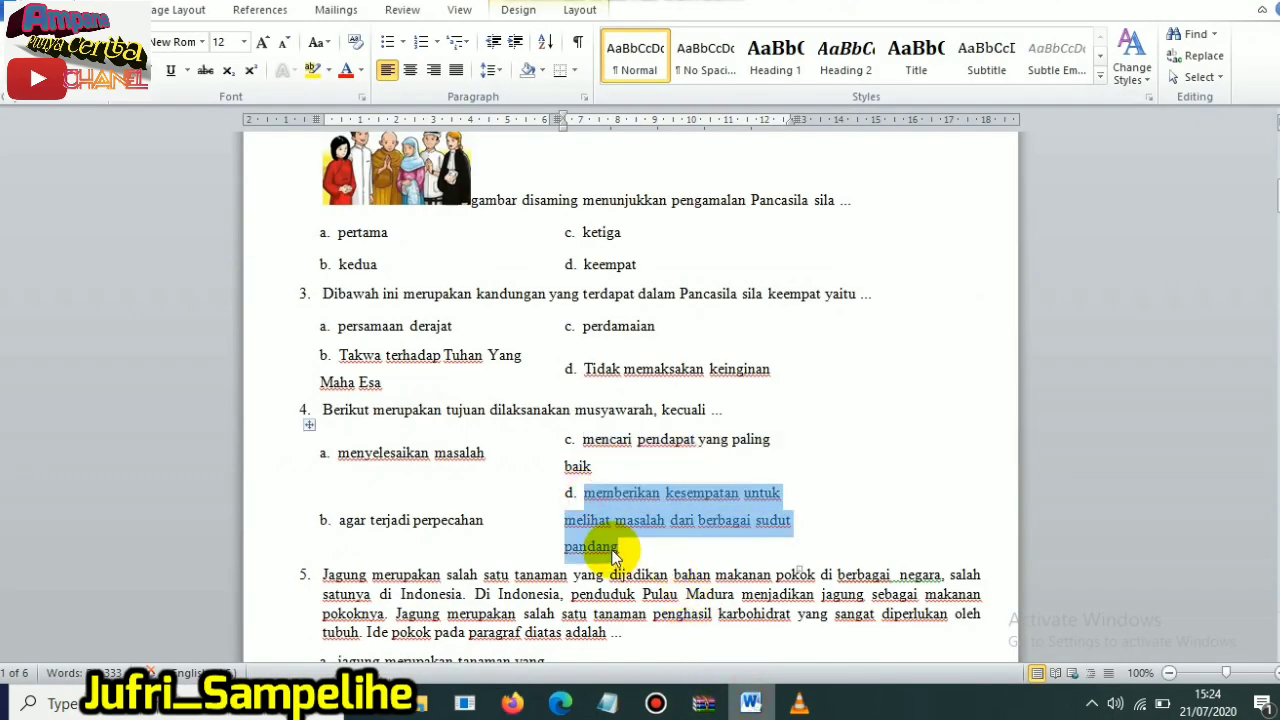
pyautogui.click(512, 703)
pyautogui.click(338, 621)
pyautogui.hotkey('ctrl', 'v')
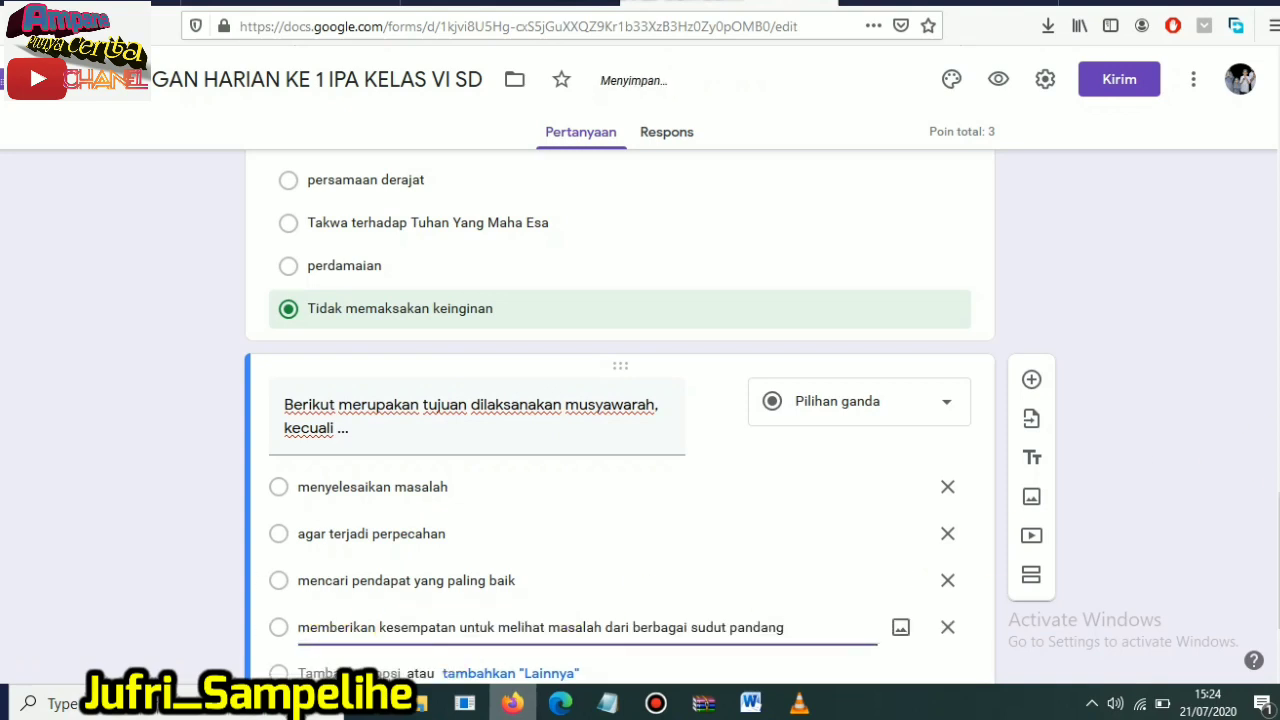
pyautogui.scroll(-2, 620, 450)
pyautogui.click(910, 598)
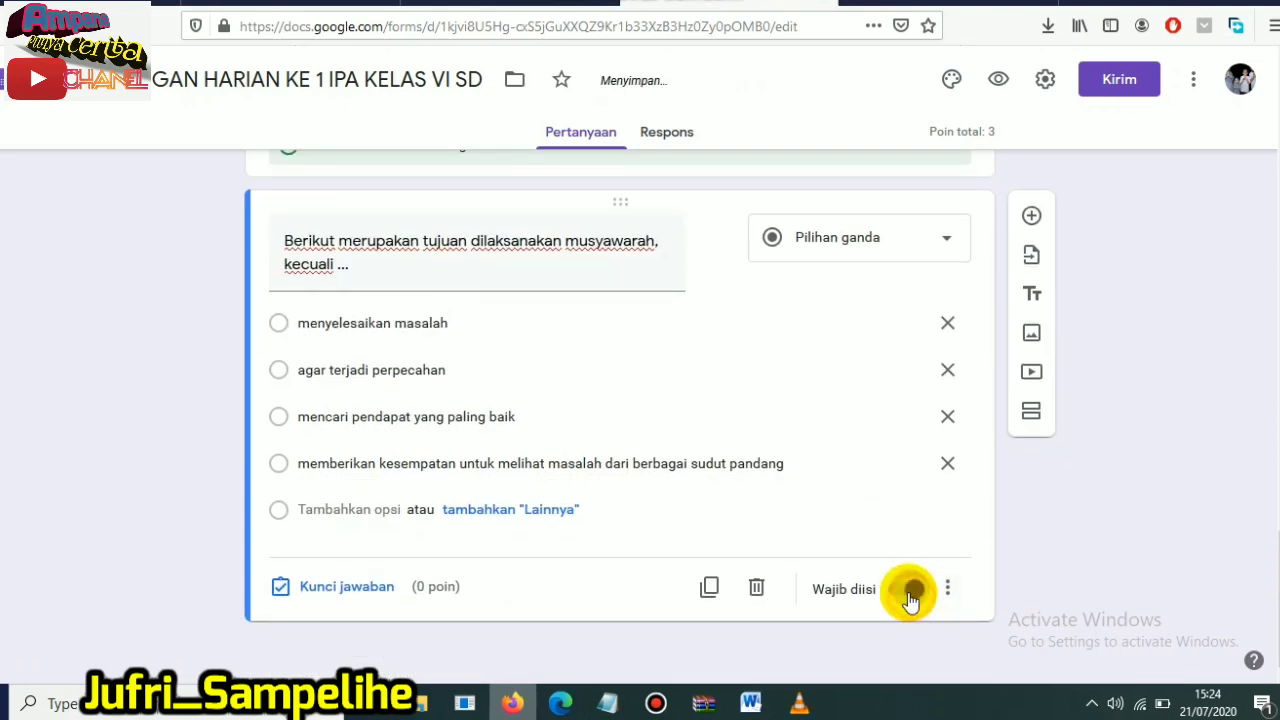
# - Look up question 4 in the Word document's answer key and mark "agar terjadi perpecahan" as the form question's correct answer, worth 1 point
pyautogui.click(283, 588)
pyautogui.hotkey('alt', 'Tab')
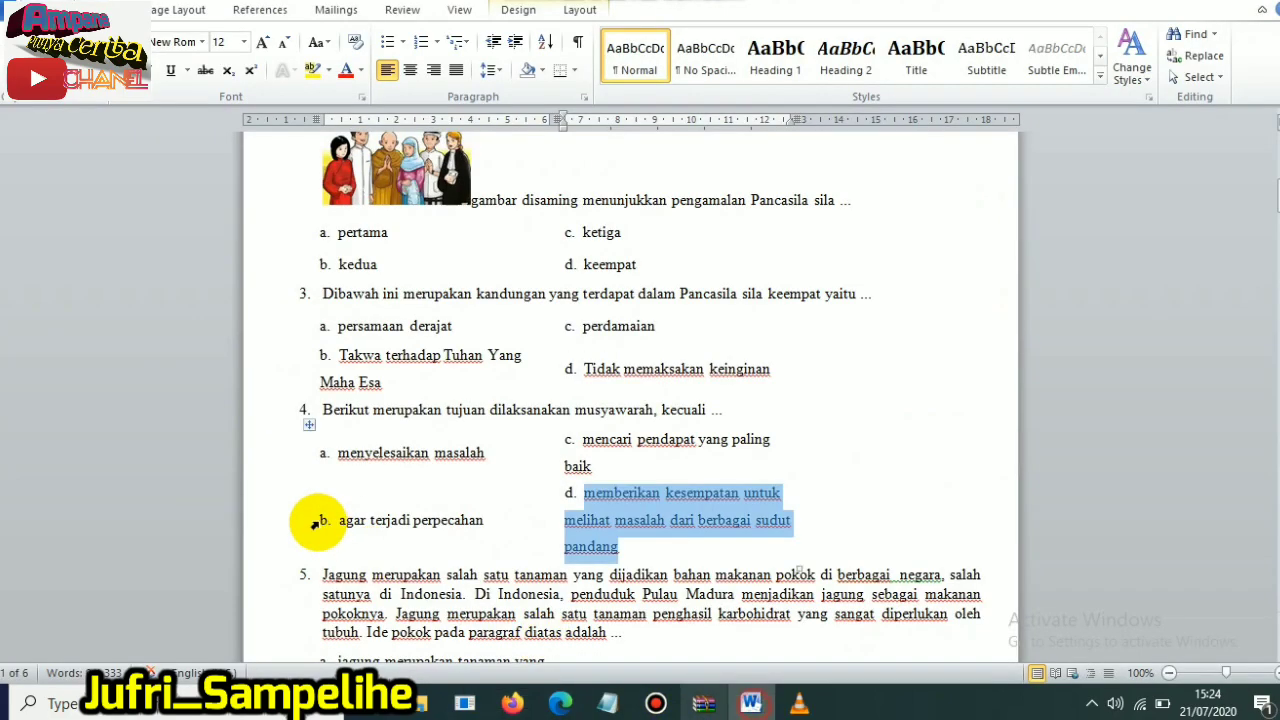
pyautogui.moveTo(1277, 196); pyautogui.dragTo(1277, 486)
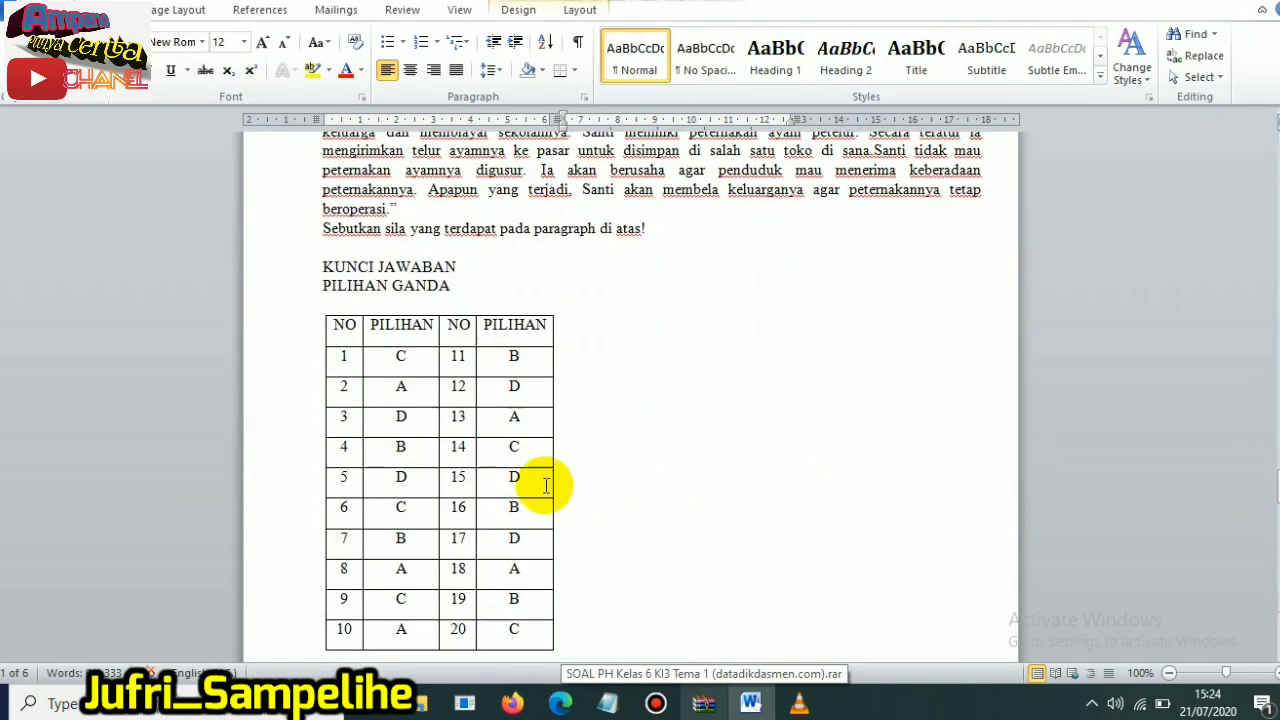
pyautogui.moveTo(354, 450); pyautogui.dragTo(398, 450)
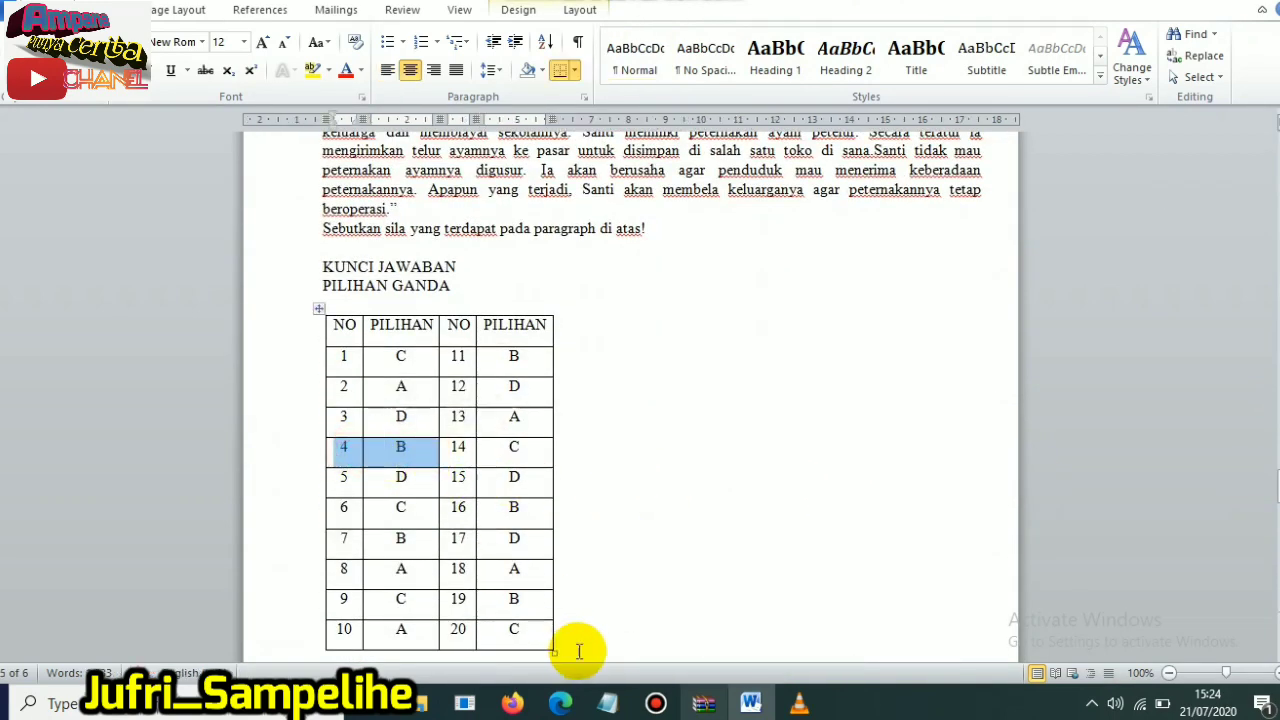
pyautogui.click(513, 704)
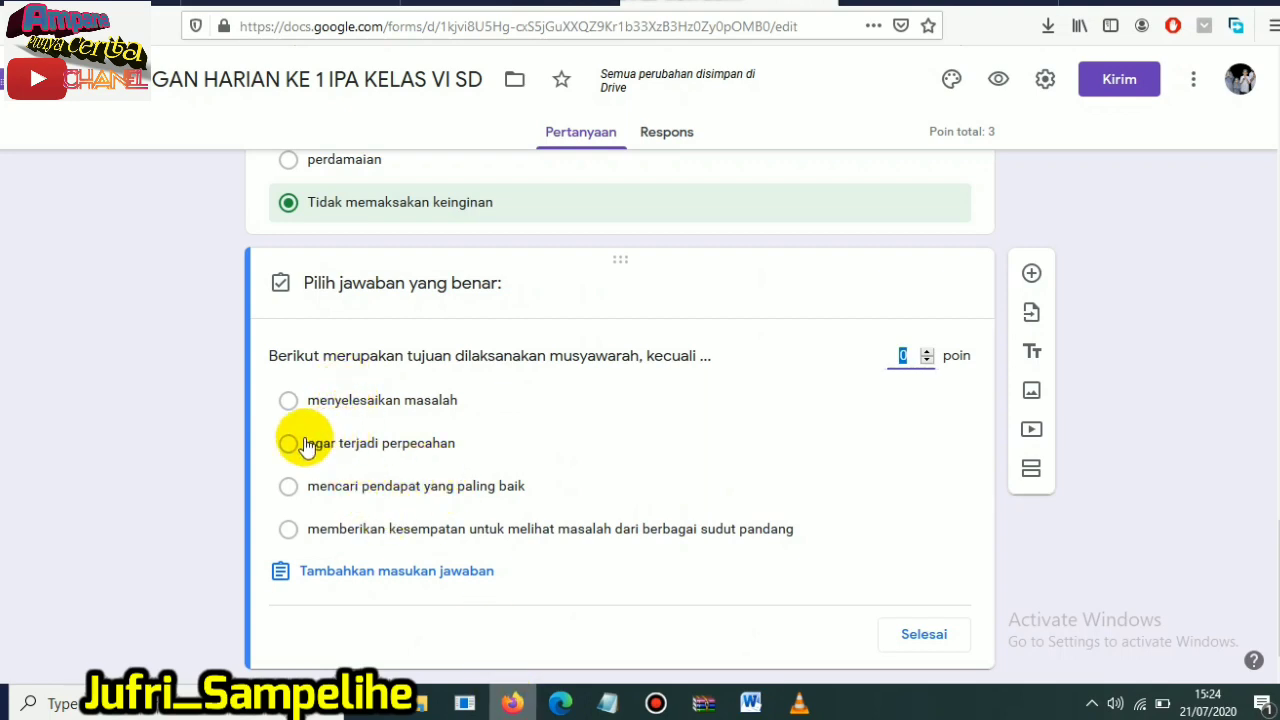
pyautogui.click(390, 450)
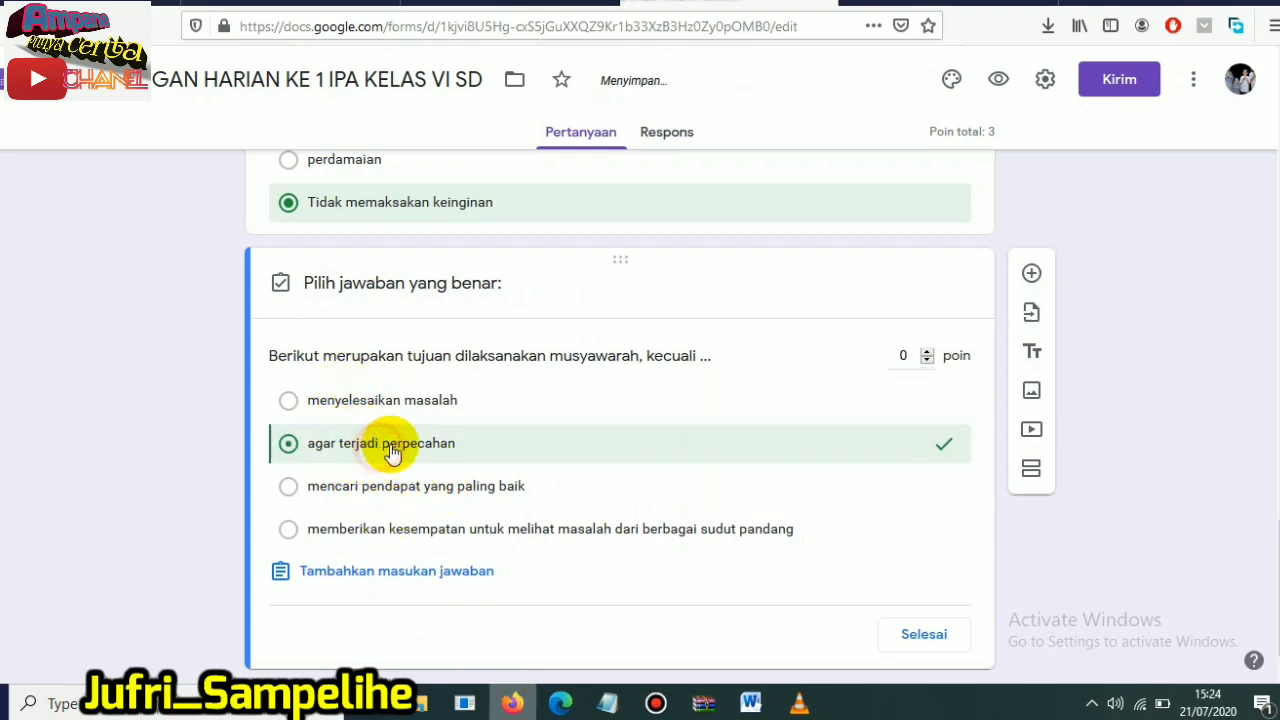
pyautogui.click(927, 351)
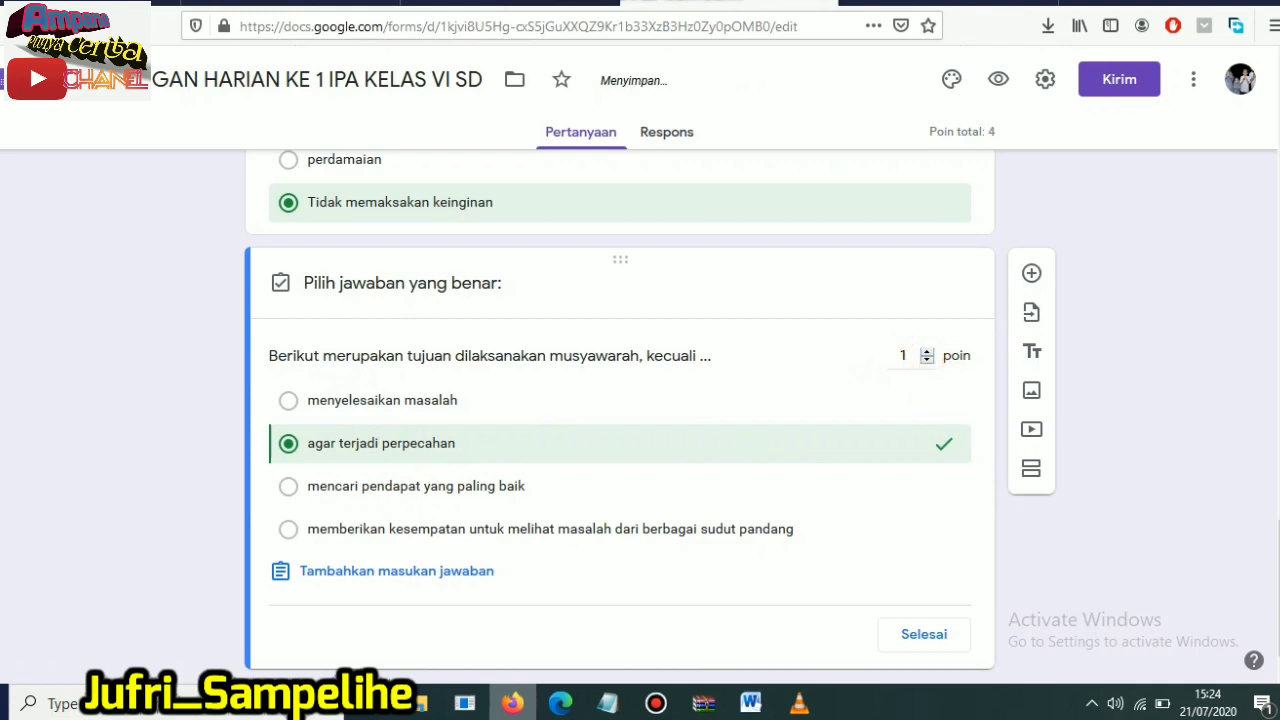
pyautogui.scroll(-1, 651, 410)
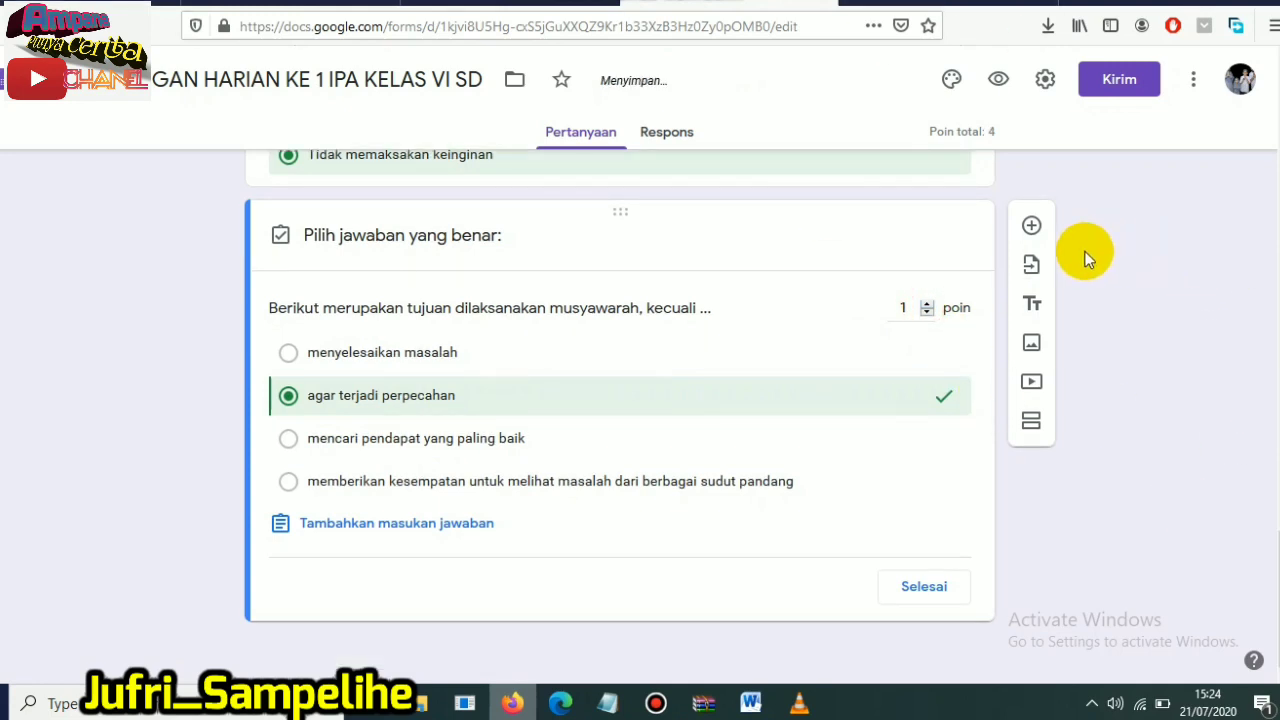
# - Add a new question below question 4 and set its type to Jawaban singkat
pyautogui.click(1032, 226)
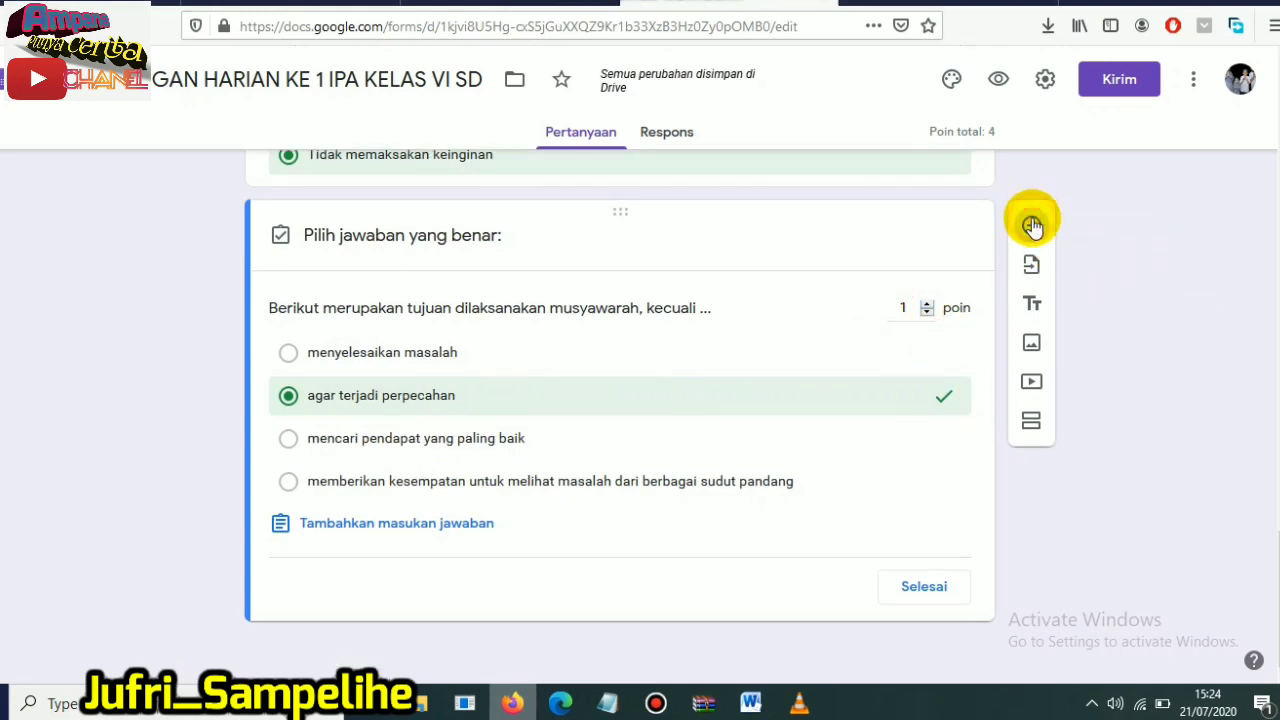
pyautogui.moveTo(1279, 612); pyautogui.dragTo(1279, 638)
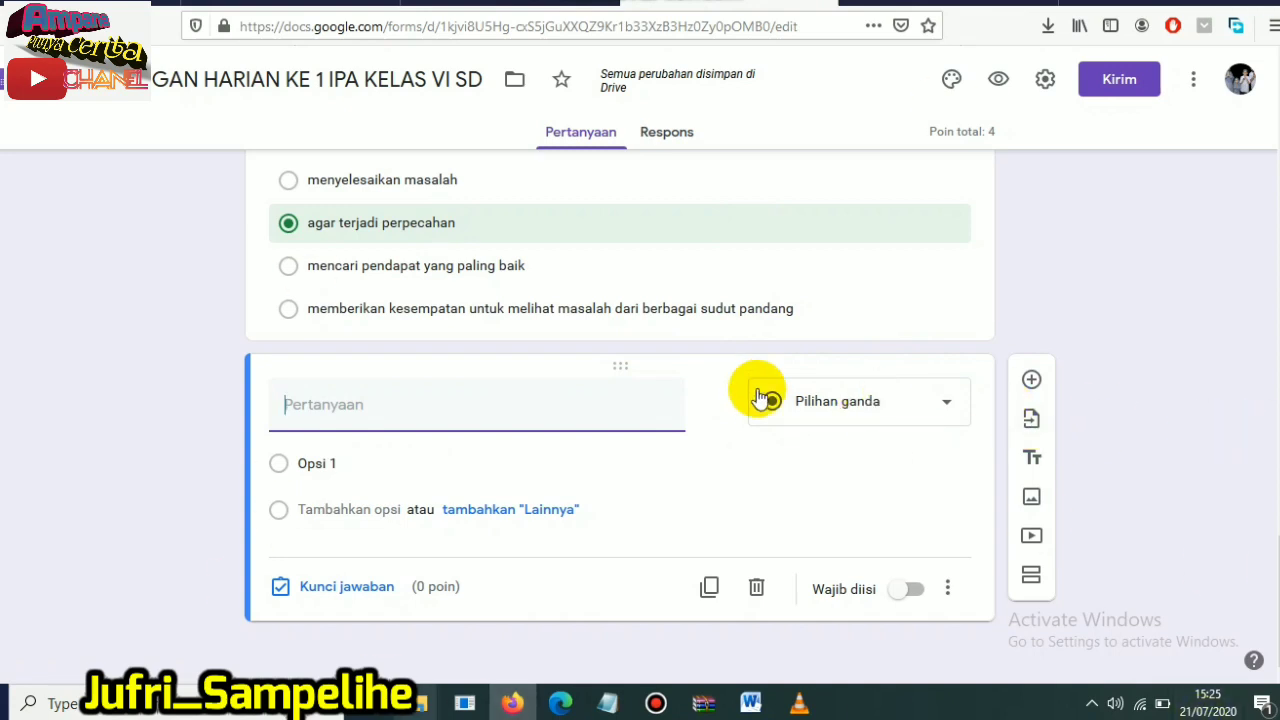
pyautogui.click(953, 414)
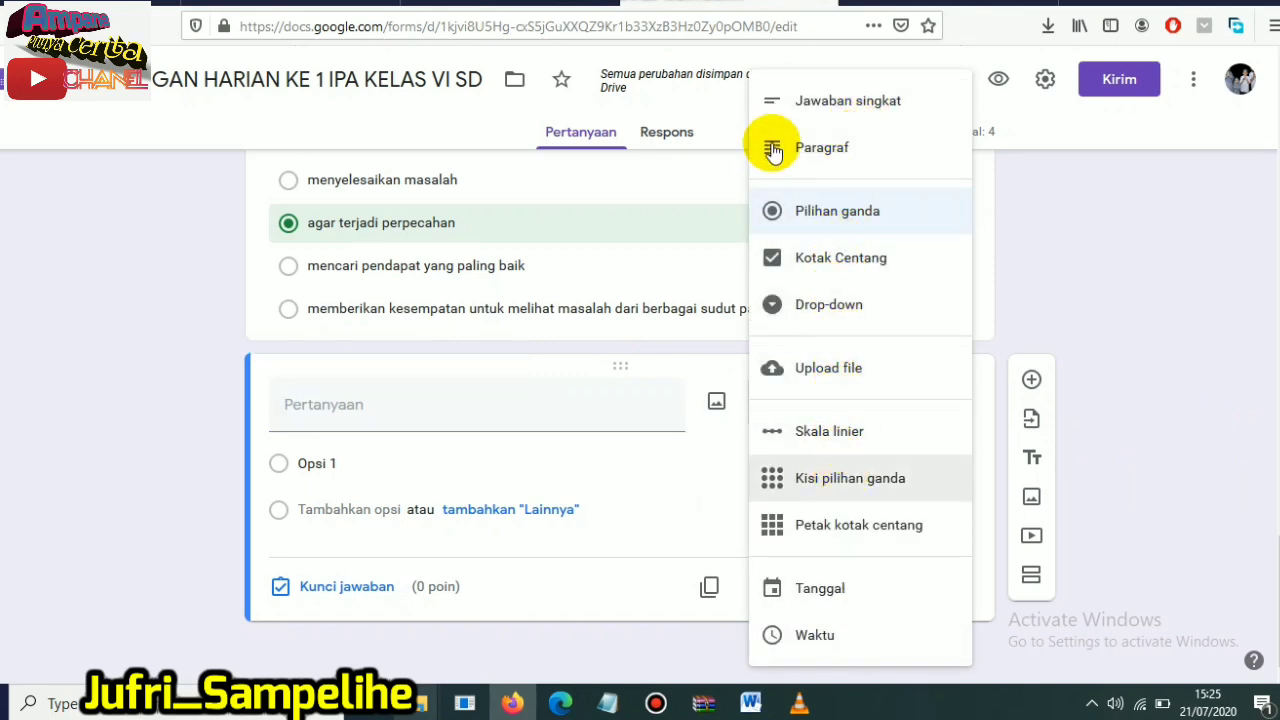
pyautogui.click(835, 104)
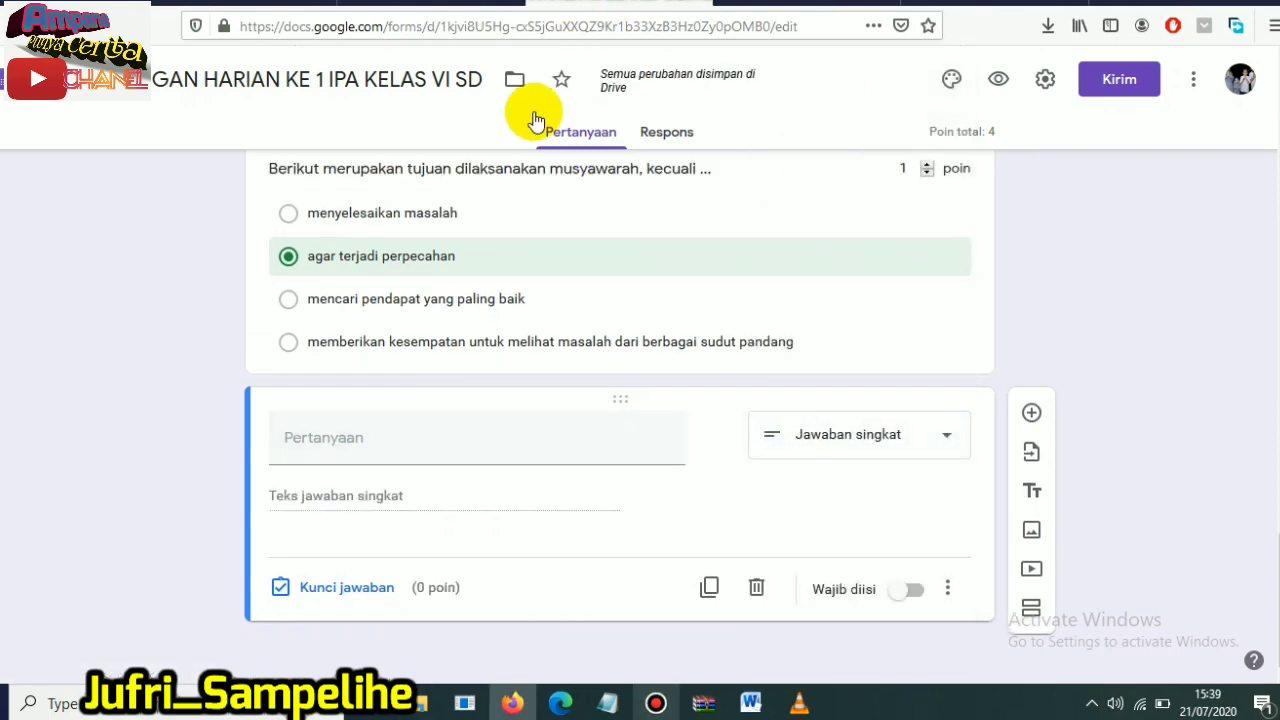
# - Copy essay question 10, the "Santi sangat sedih" passage with its closing instruction, from the Word document into the new question's text
pyautogui.click(403, 440)
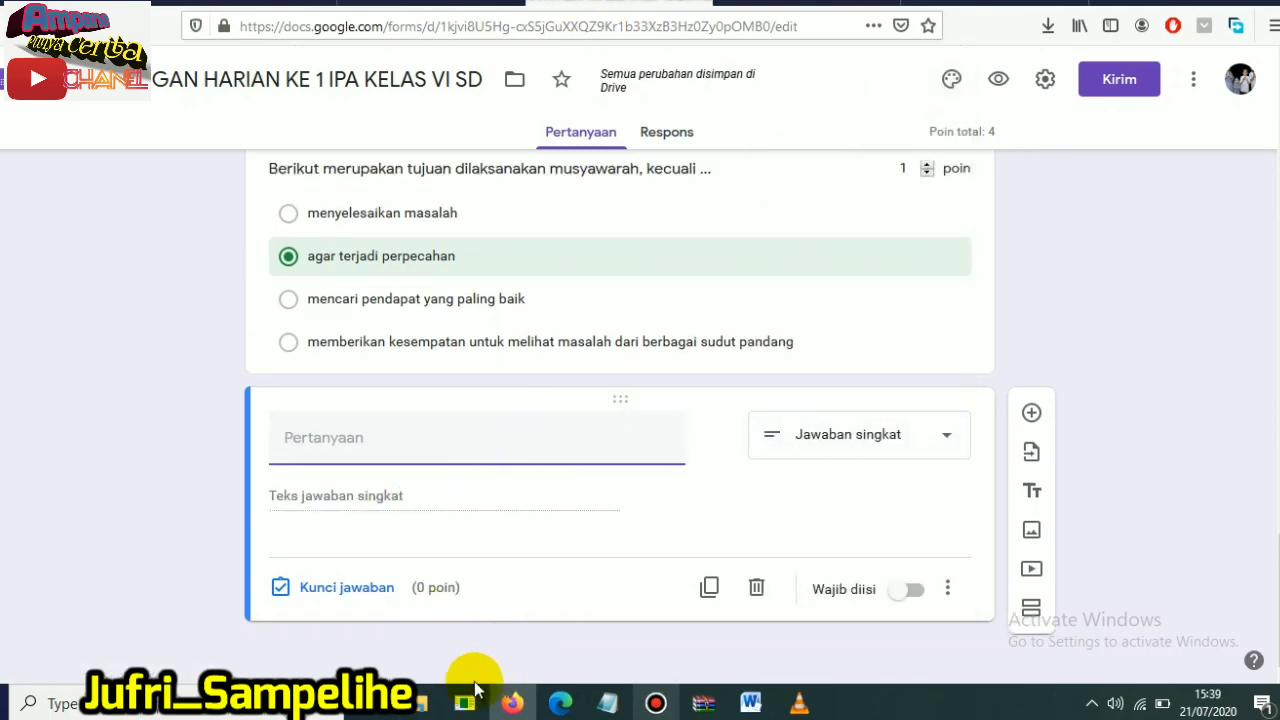
pyautogui.click(750, 703)
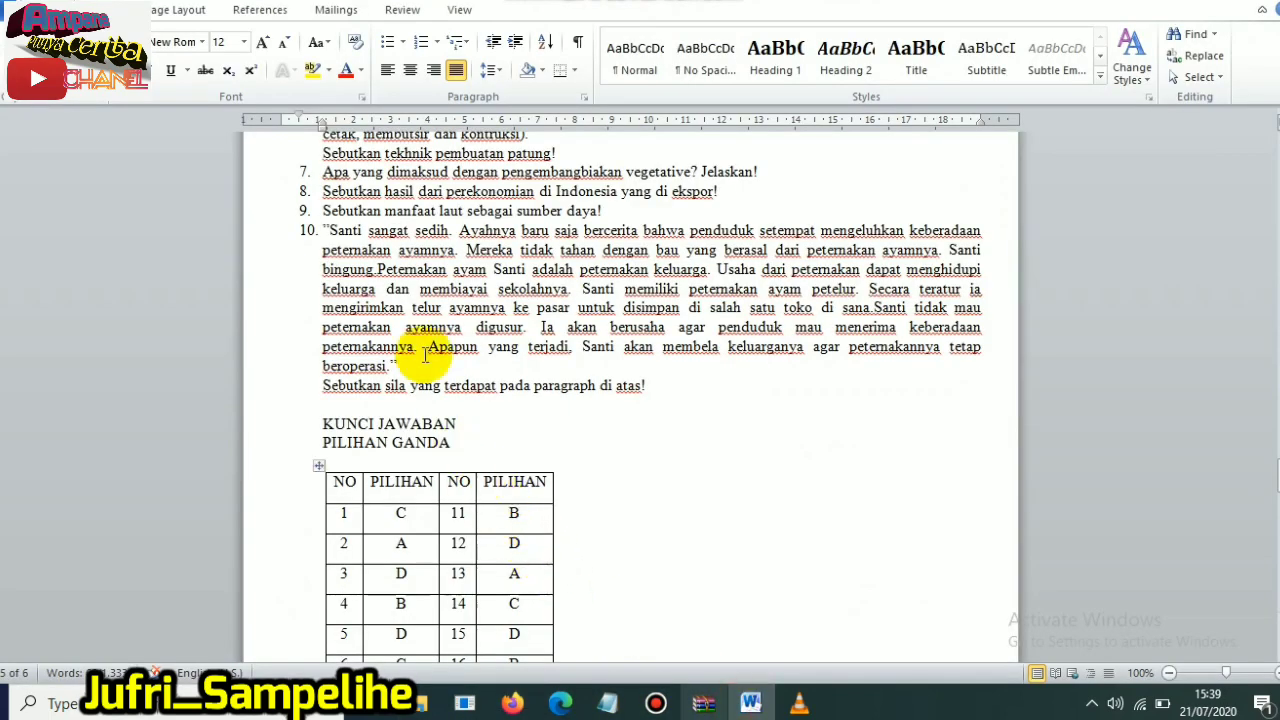
pyautogui.moveTo(324, 228); pyautogui.dragTo(670, 390)
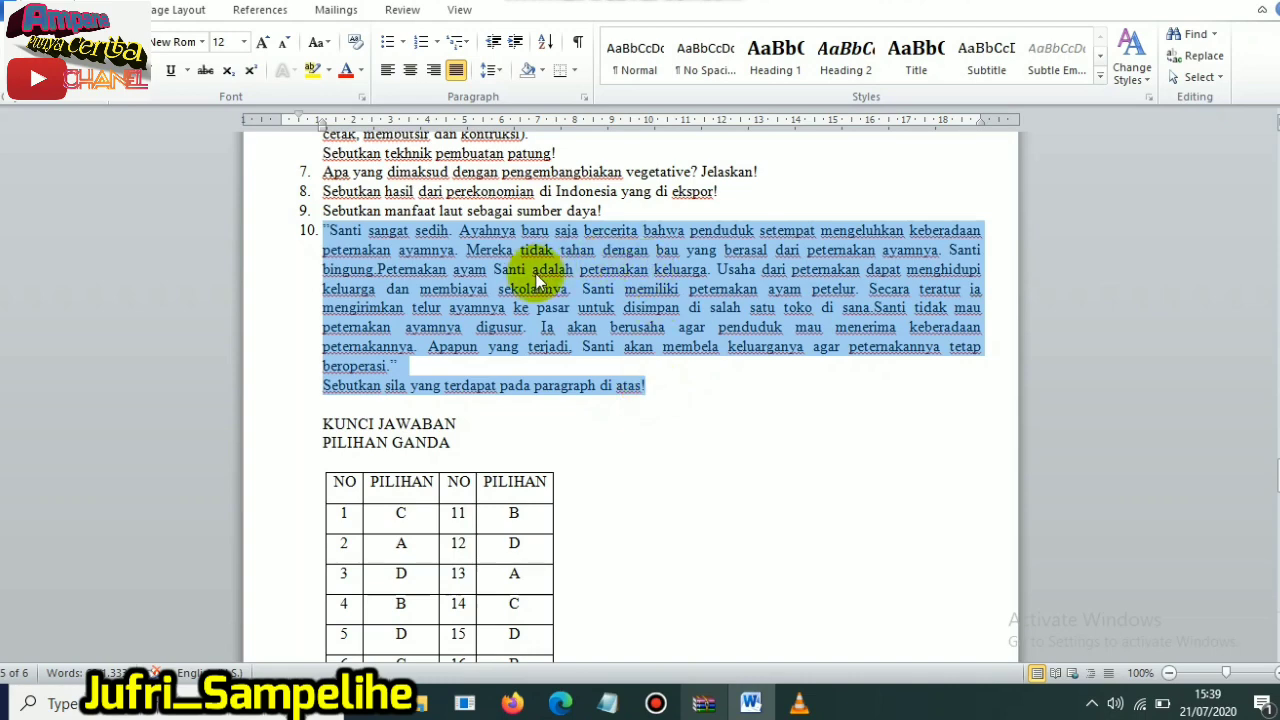
pyautogui.click(512, 702)
pyautogui.click(362, 470)
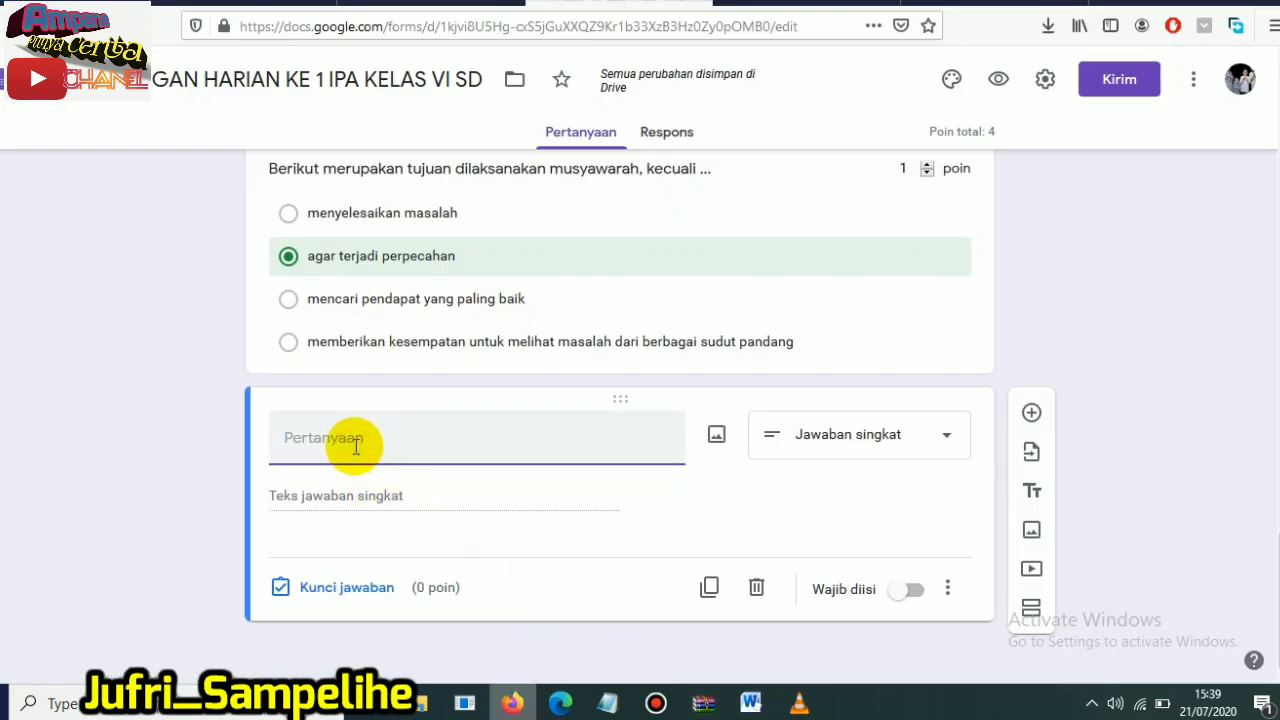
pyautogui.write('10.\t"Santi sangat sedih. Ayahnya baru saja bercerita bahwa penduduk setempat mengeluhkan keberadaan peternakan ayamnya. Mereka tidak tahan dengan bau yang berasal dari peternakan ayamnya. Santi bingung.Peternakan ayam Santi adalah peternakan keluarga. Usaha dari peternakan dapat menghidupi keluarga dan membiayai sekolahnya. Santi memiliki peternakan ayam petelur. Secara teratur ia mengirimkan telur ayamnya ke pasar untuk disimpan di salah satu toko di sana.Santi tidak mau peternakan ayamnya digusur. Ia akan berusaha agar penduduk mau menerima keberadaan peternakannya. Apapun yang terjadi, Santi akan membela keluarganya agar peternakannya tetap beroperasi." Sebutkan sila yang terdapat pada paragraph di atas!')
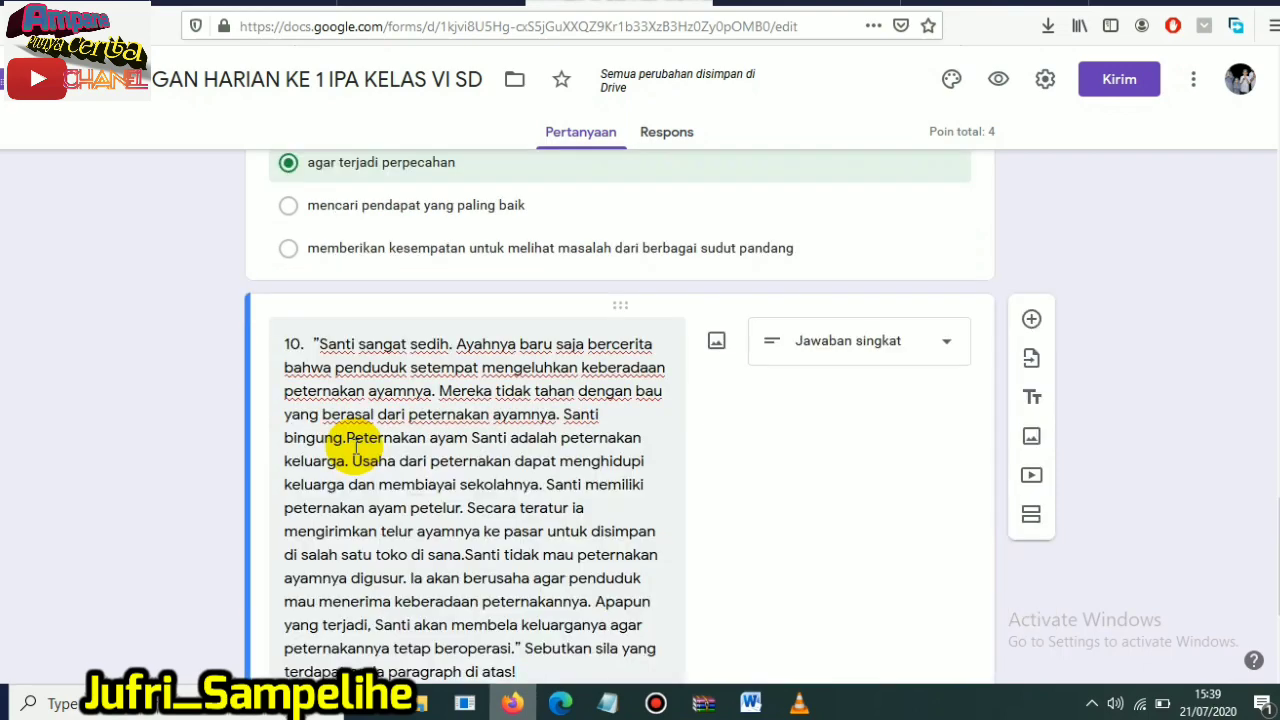
# - Remove the leading number "10." and its spacing from the start of the question text
pyautogui.click(316, 343)
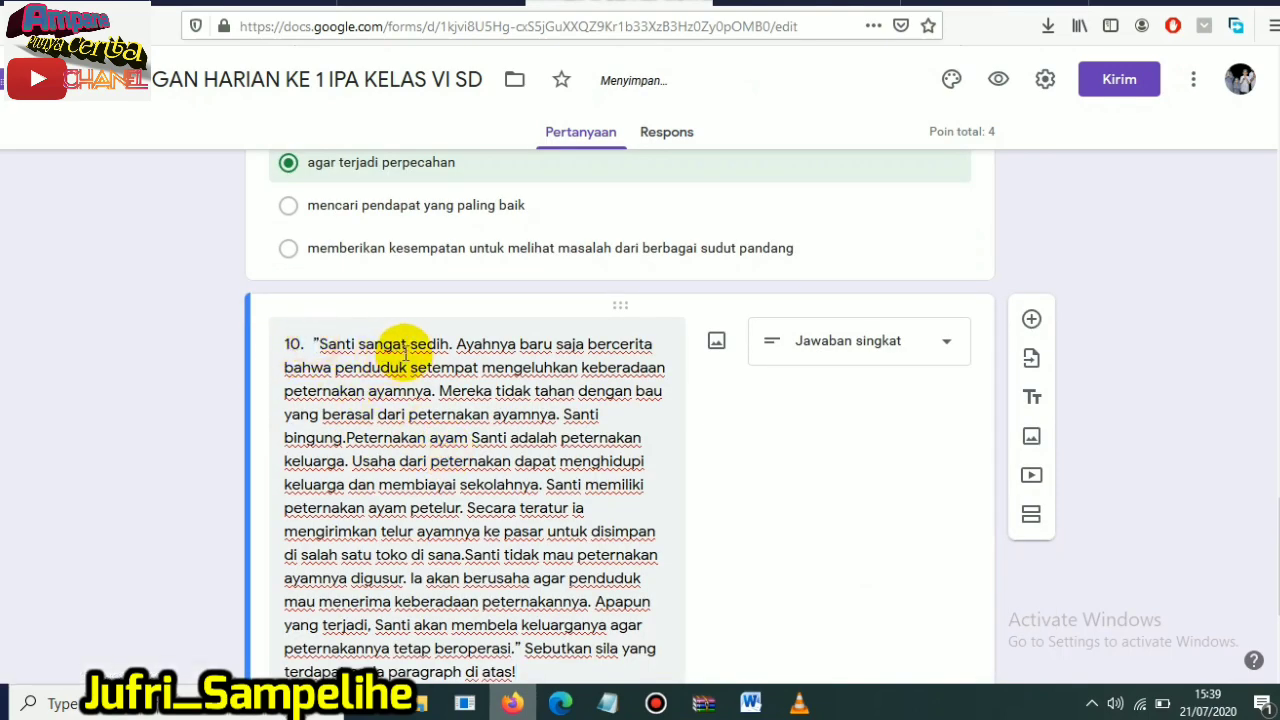
pyautogui.scroll(1, 418, 345)
pyautogui.press('BackSpace')
pyautogui.press('BackSpace')
pyautogui.press('BackSpace')
pyautogui.press('BackSpace')
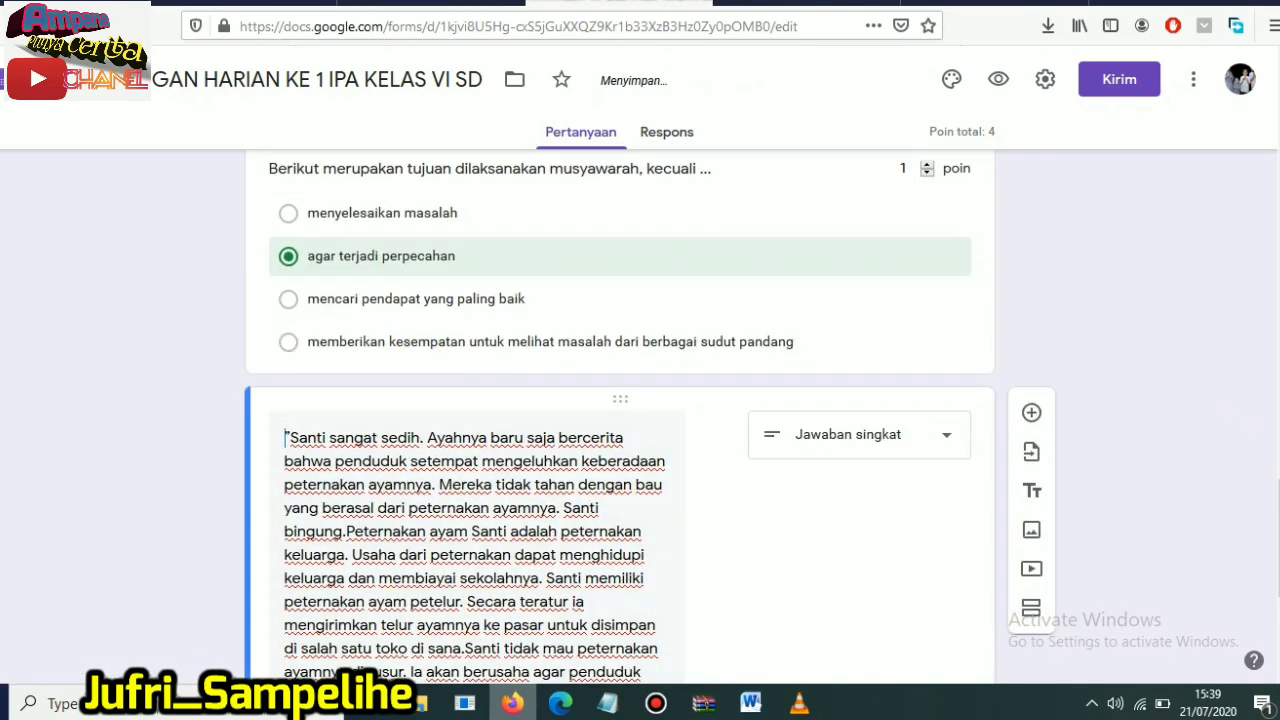
# - Open the short-answer question's answer key and add "Sila Ke 4" as its first correct answer
pyautogui.scroll(-4, 470, 450)
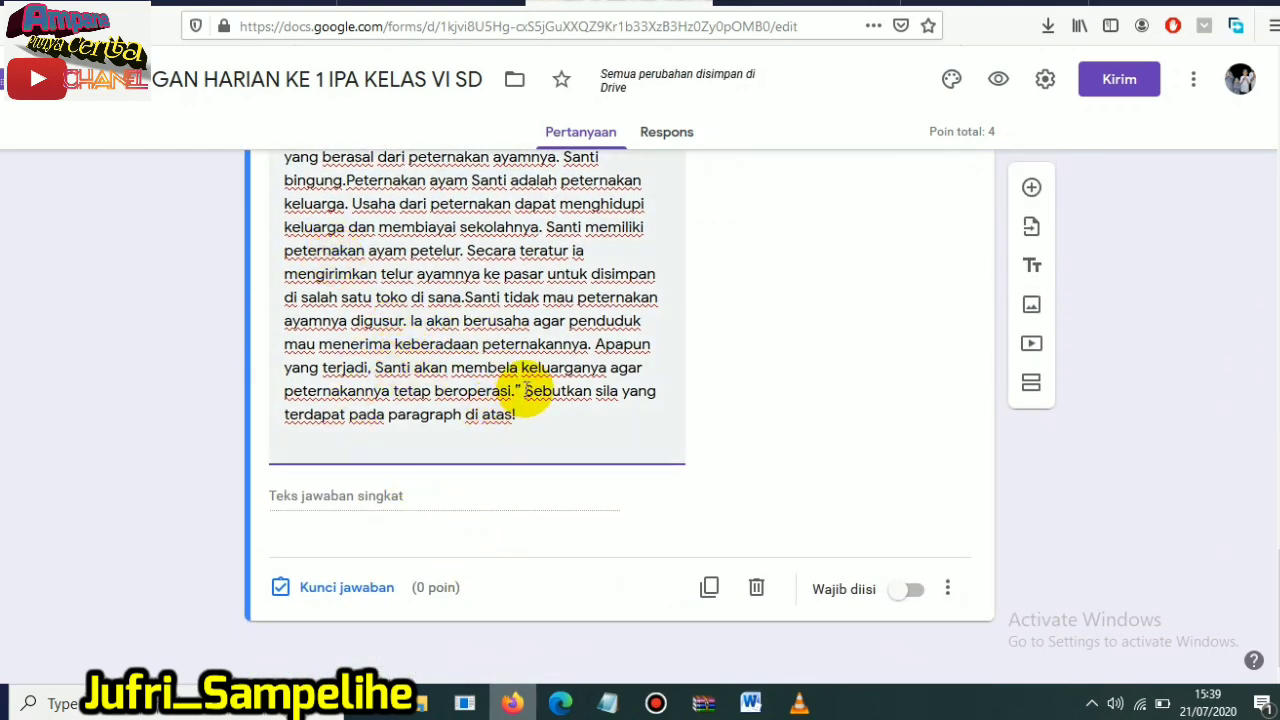
pyautogui.moveTo(524, 390); pyautogui.dragTo(538, 427)
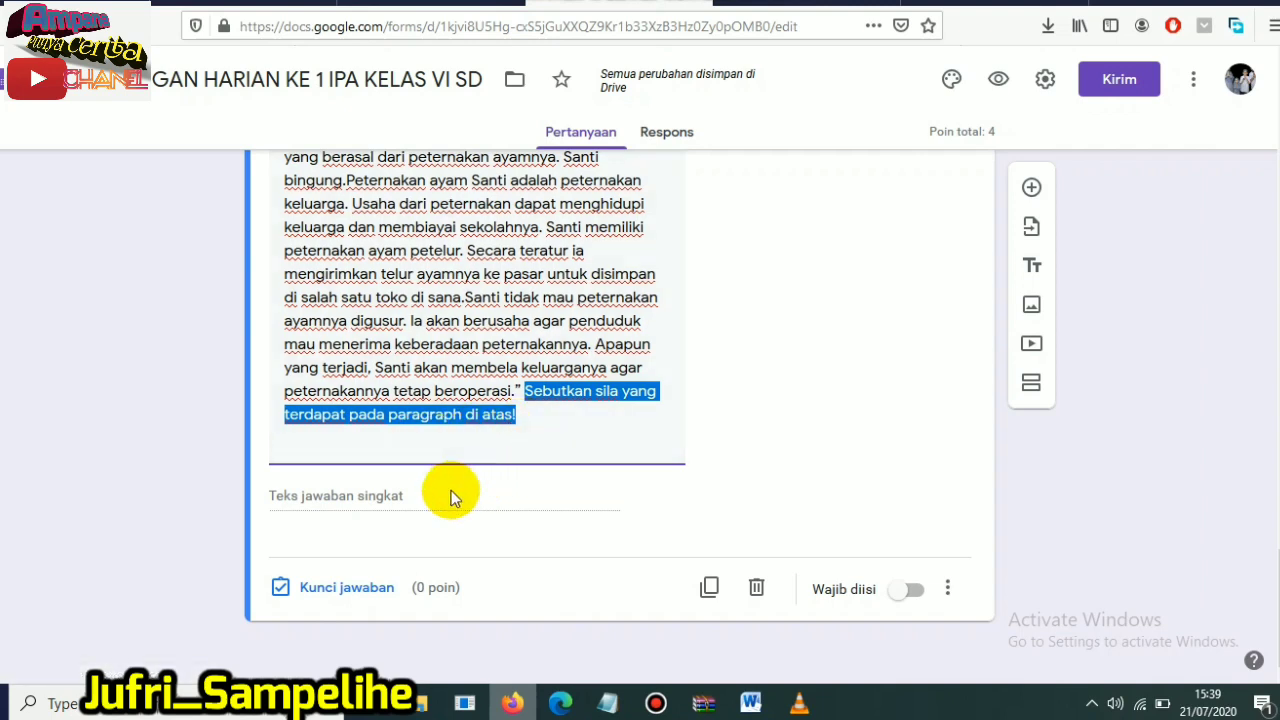
pyautogui.click(318, 592)
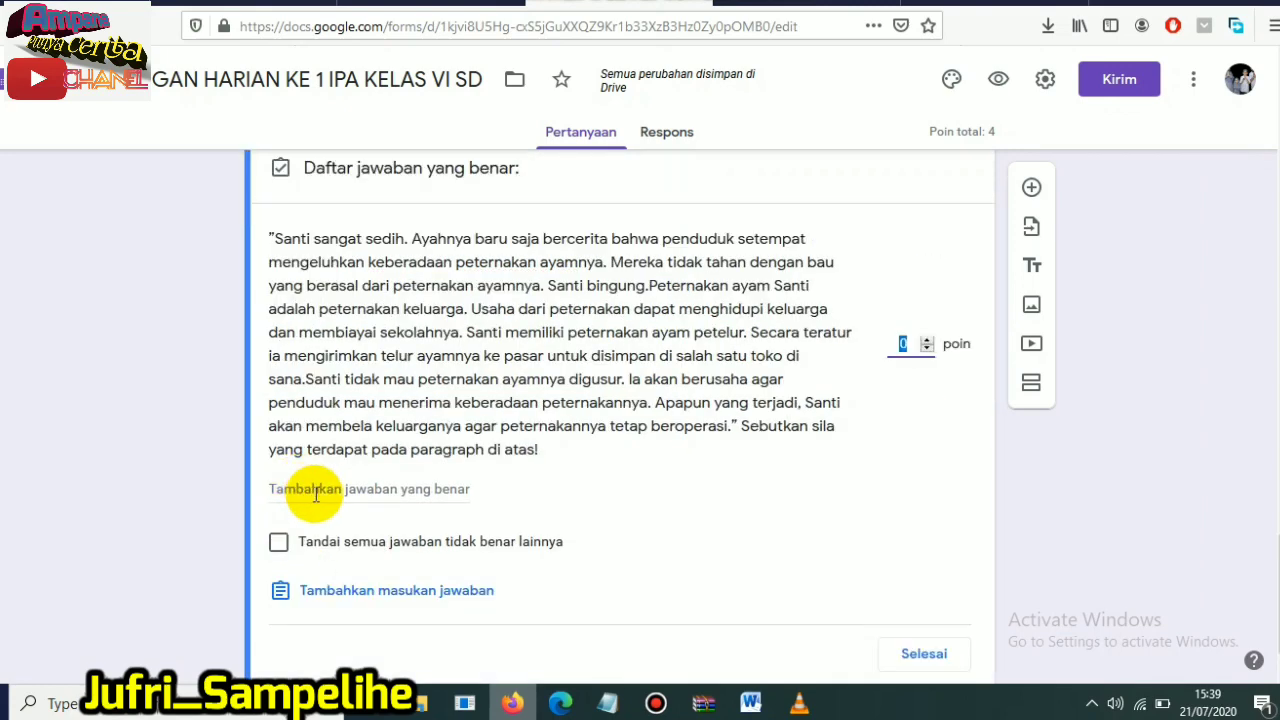
pyautogui.click(316, 492)
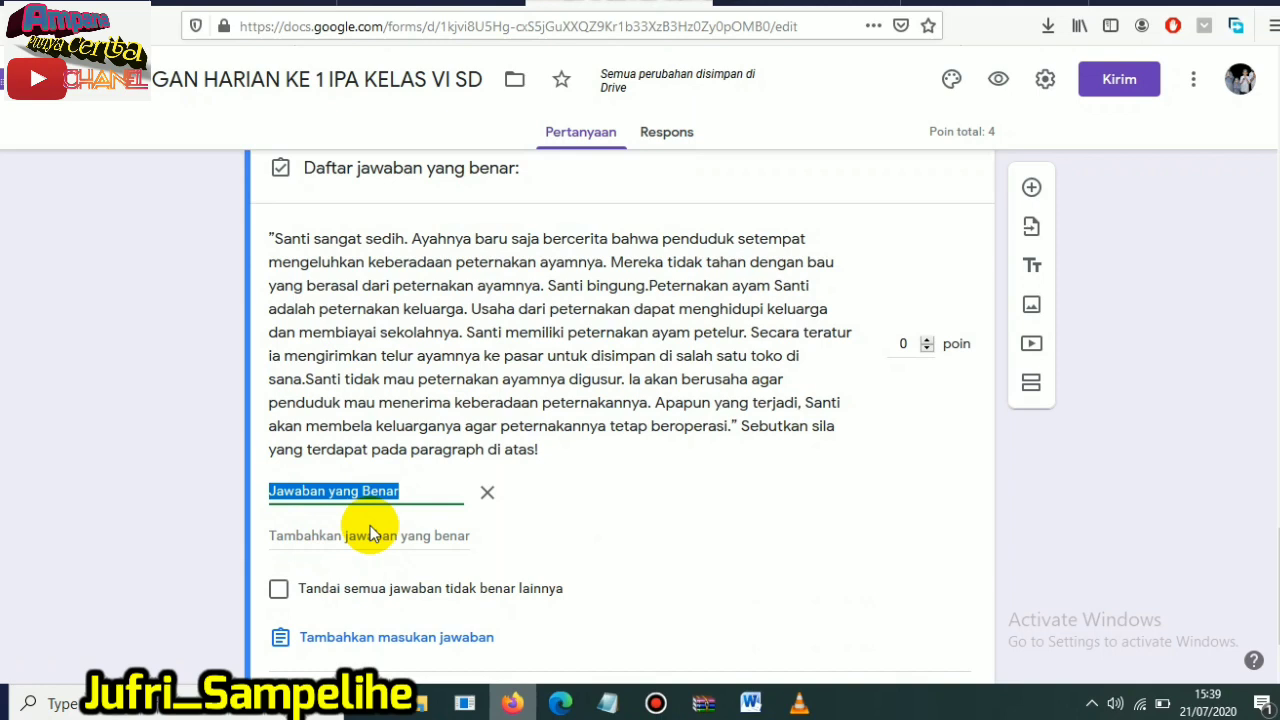
pyautogui.write('Si')
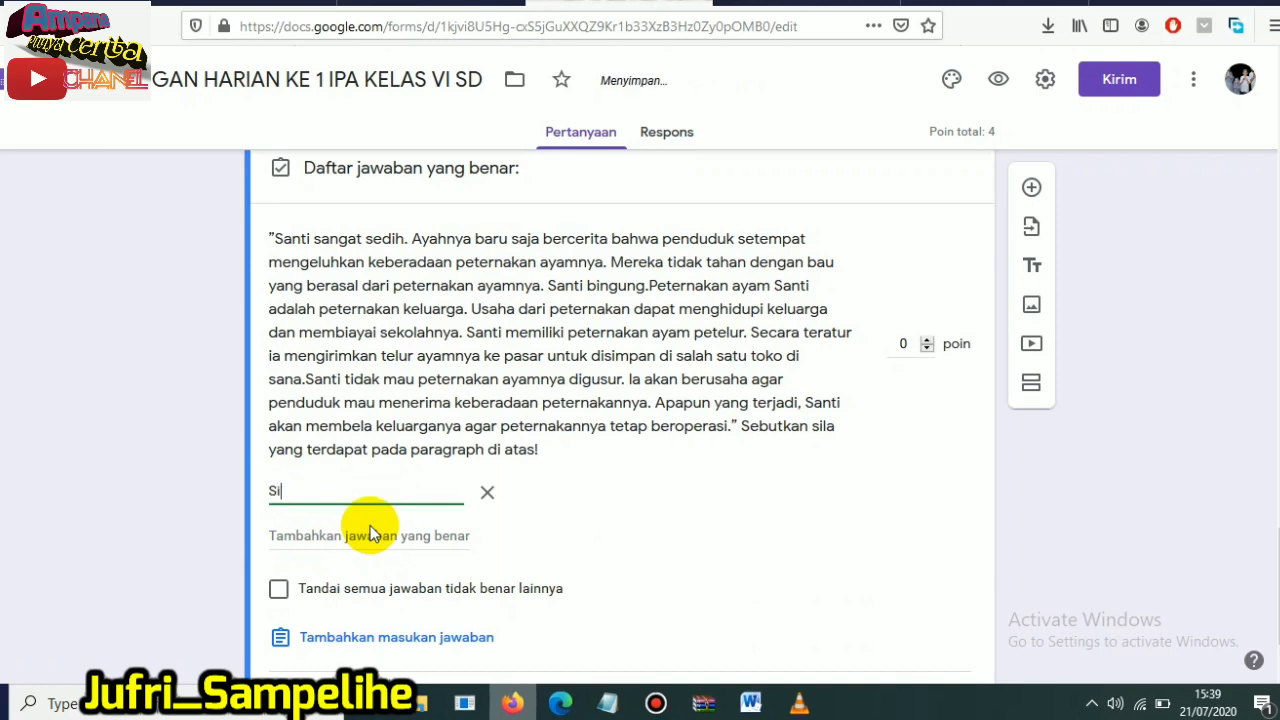
pyautogui.write('la K')
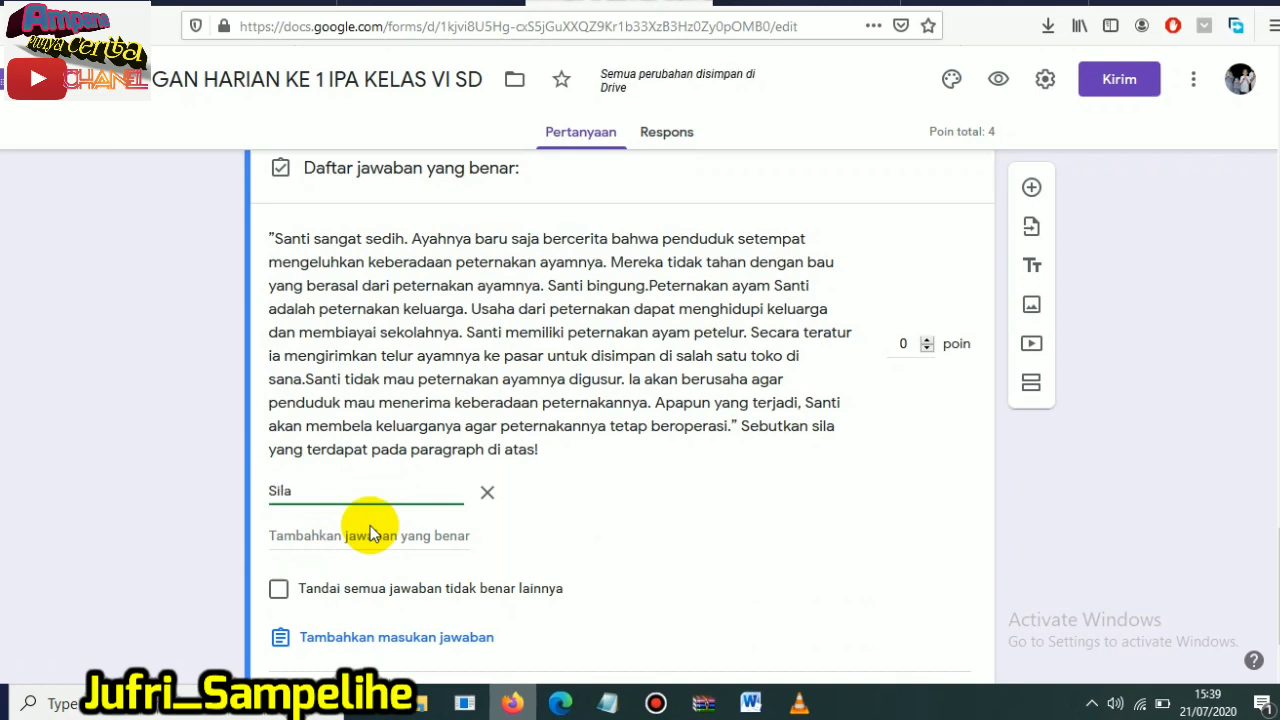
pyautogui.press('BackSpace')
pyautogui.press('BackSpace')
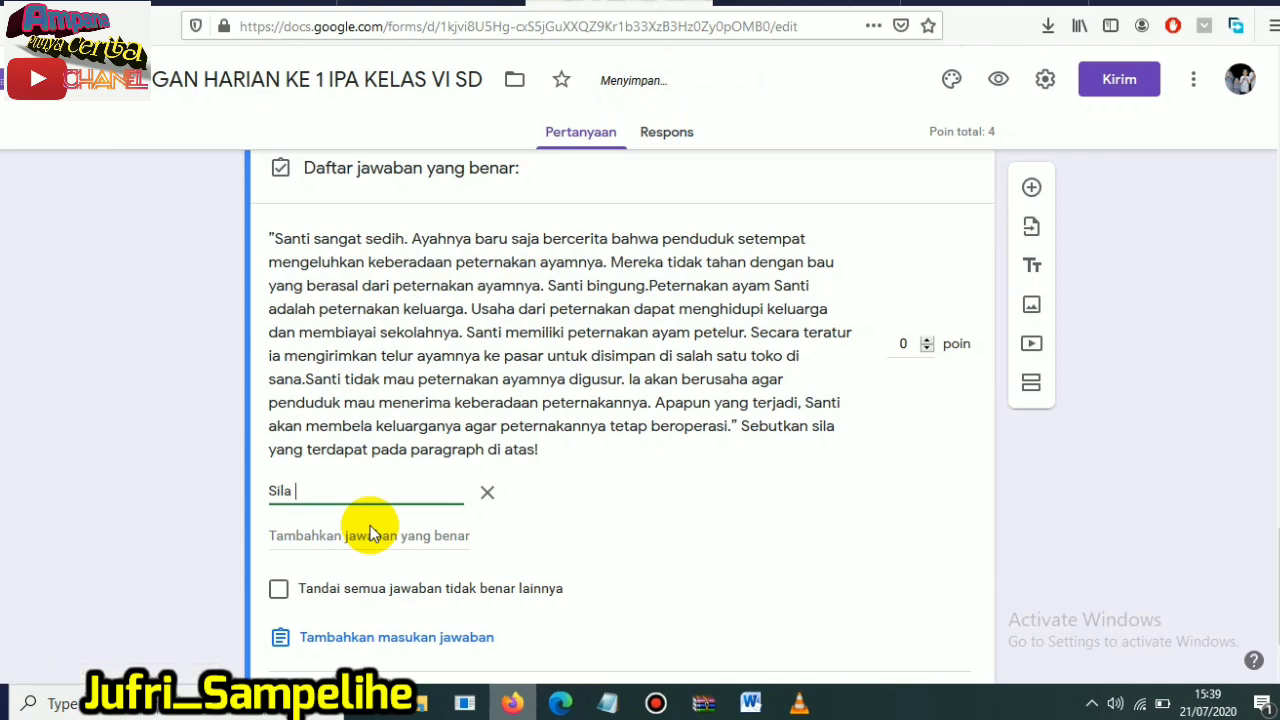
pyautogui.write('Ke 4')
# - Add "Sila ke empat" as the second correct answer and change the first one to "Sila ke 4"
pyautogui.click(317, 537)
pyautogui.write('Sila ke empat')
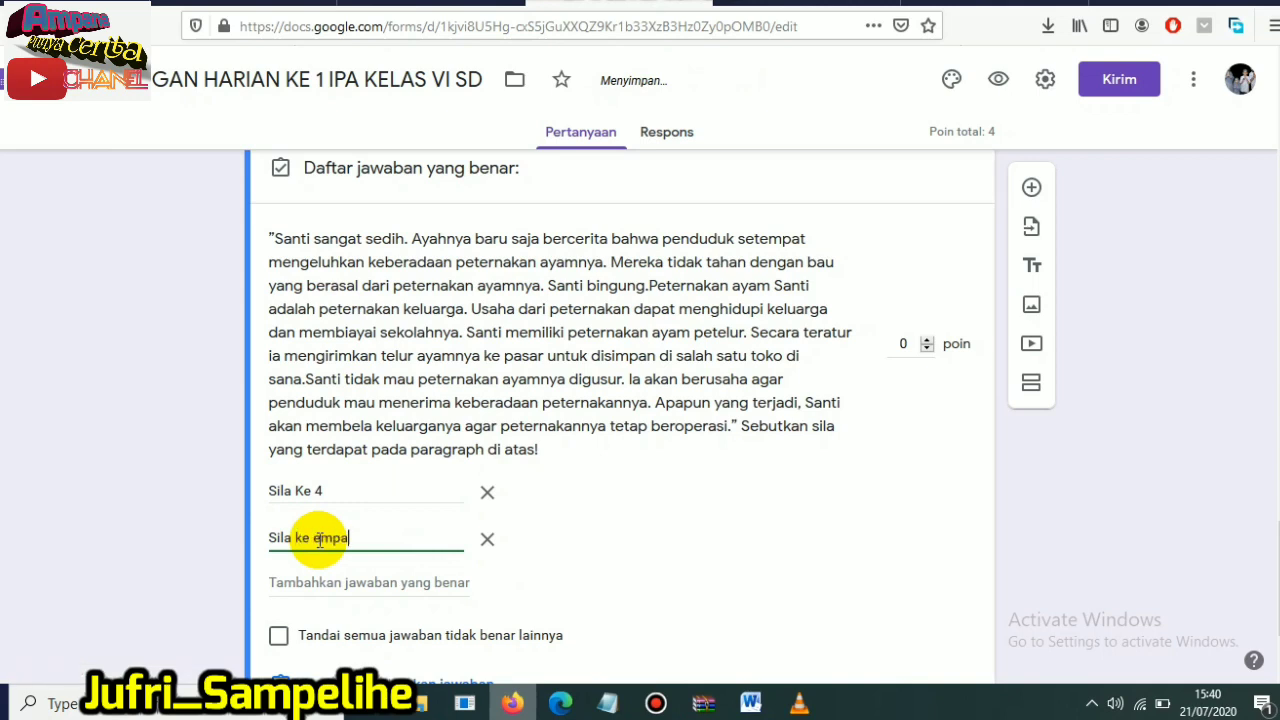
pyautogui.tripleClick(302, 489)
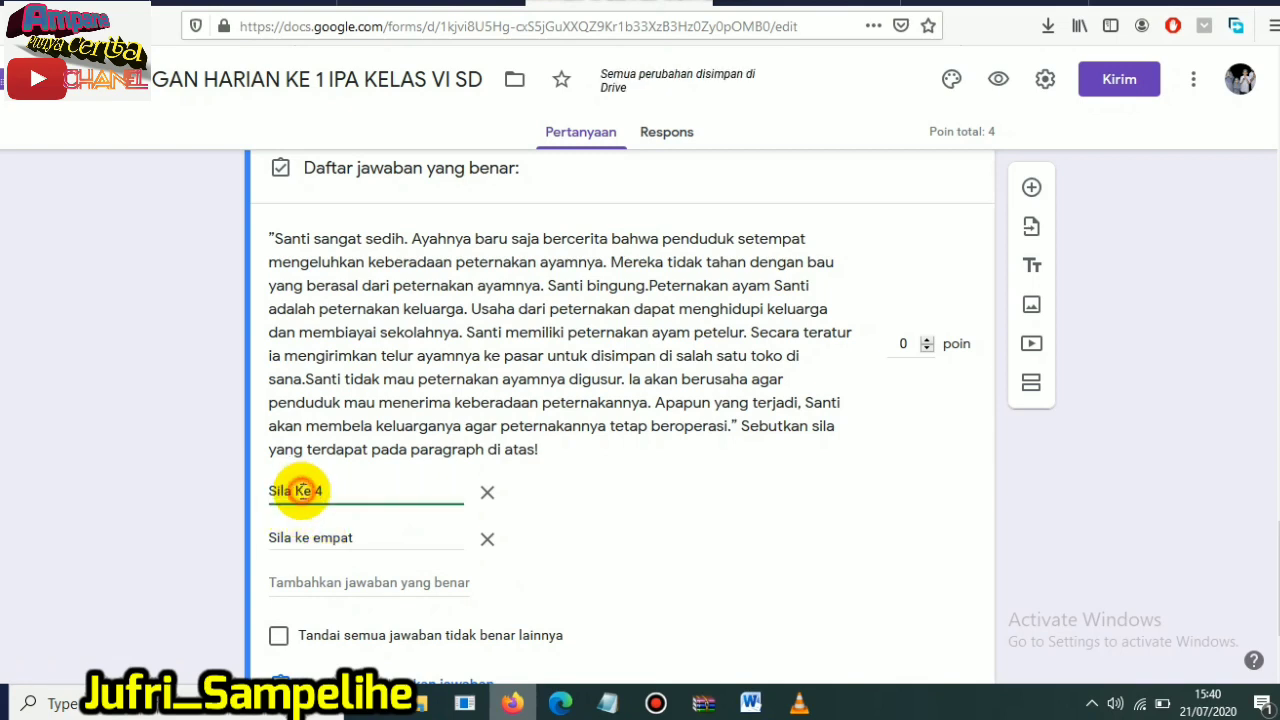
pyautogui.press('BackSpace')
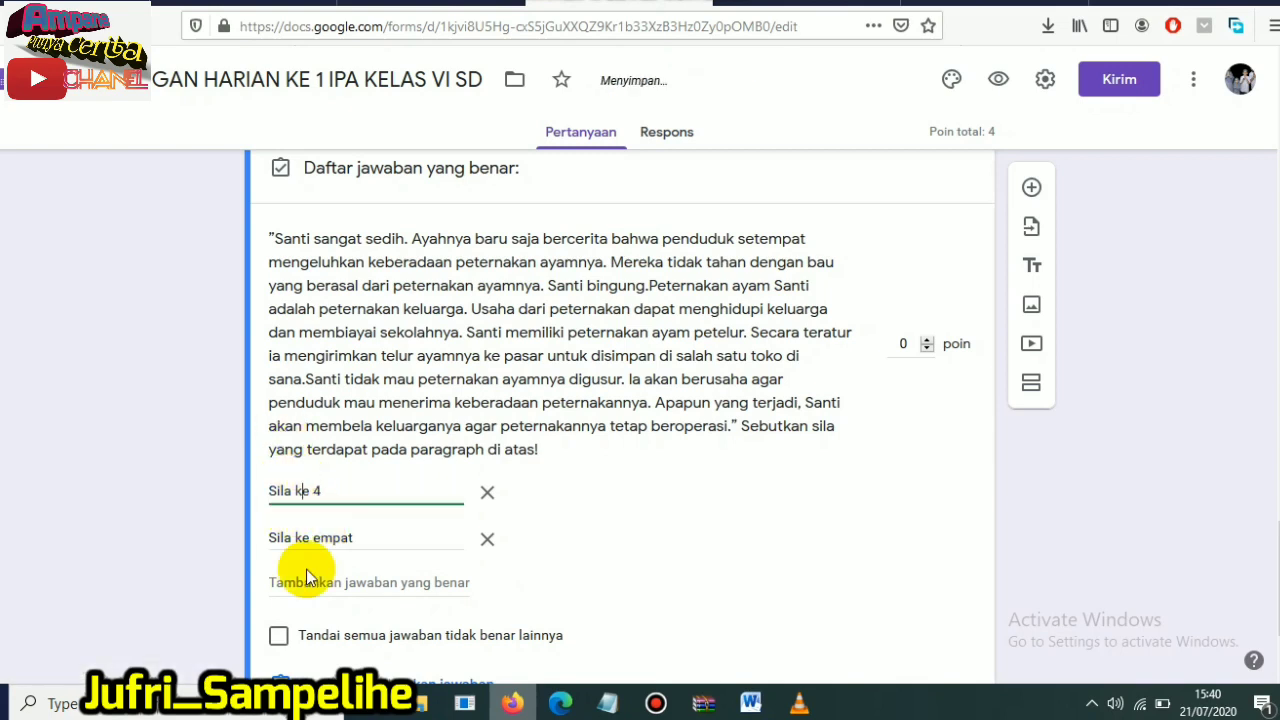
# - Add the all-capitals variants "SILA KE 4" and "SILA KE EMPAT" to the list of correct answers
pyautogui.click(314, 582)
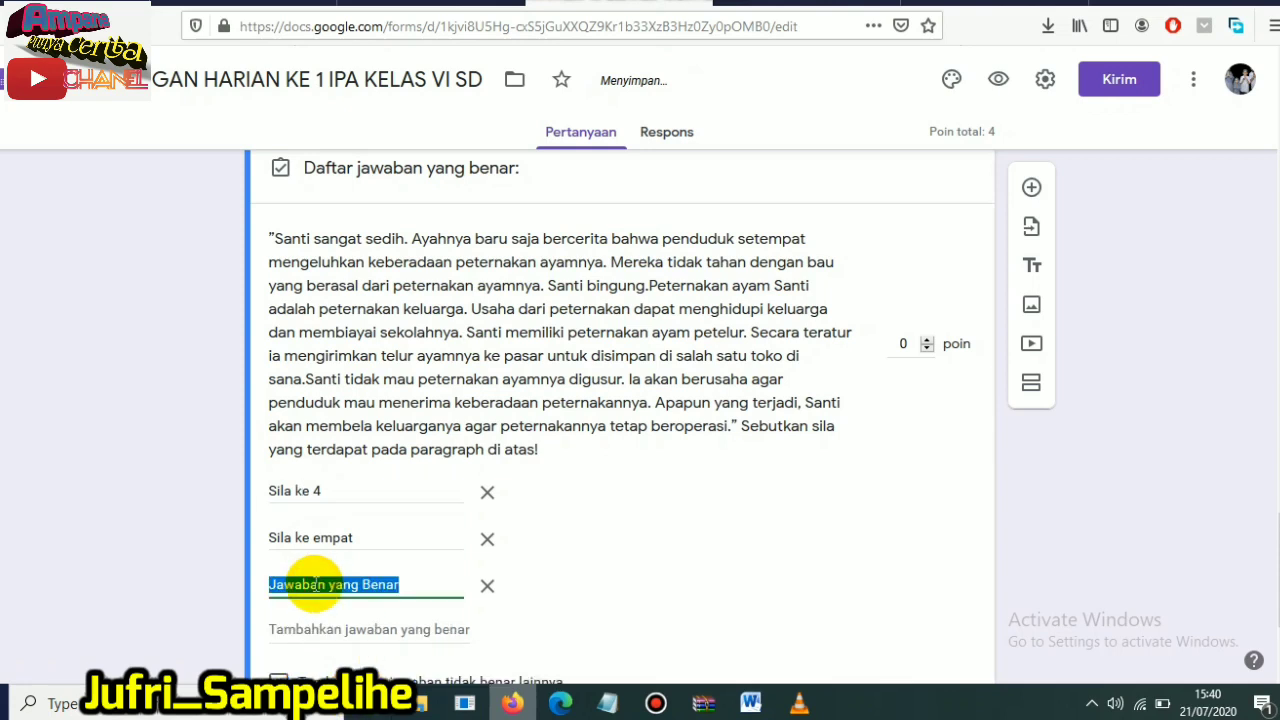
pyautogui.write('SILA KE 4')
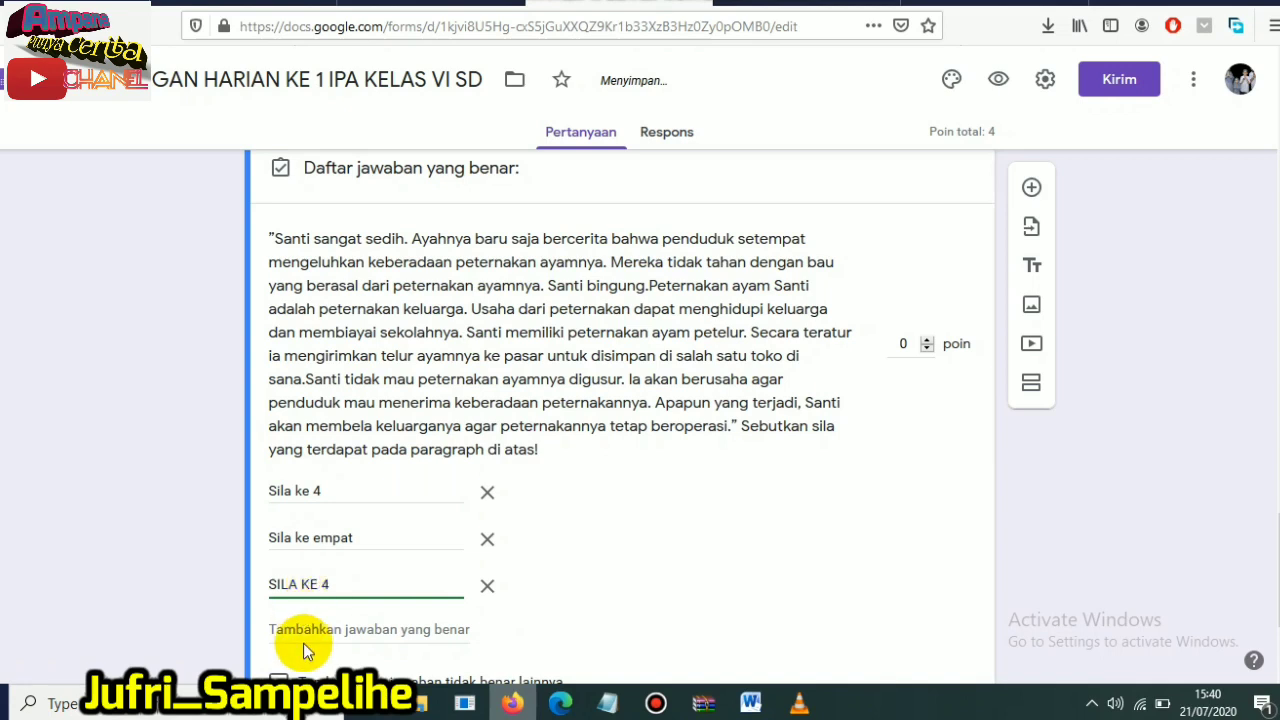
pyautogui.click(318, 630)
pyautogui.write('SILA KE EMPAT')
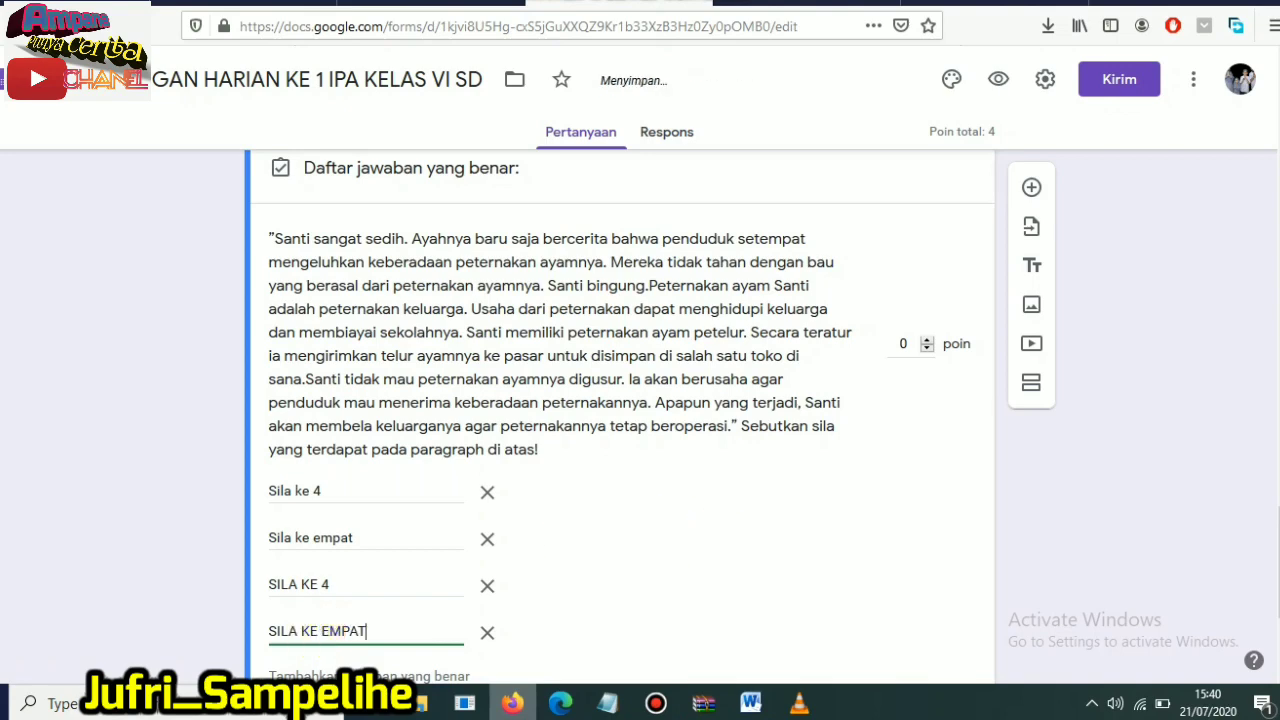
# - Add the all-lowercase variants "sila ke 4" and "sila ke empat" to the list of correct answers
pyautogui.scroll(-3, 449, 537)
pyautogui.click(358, 514)
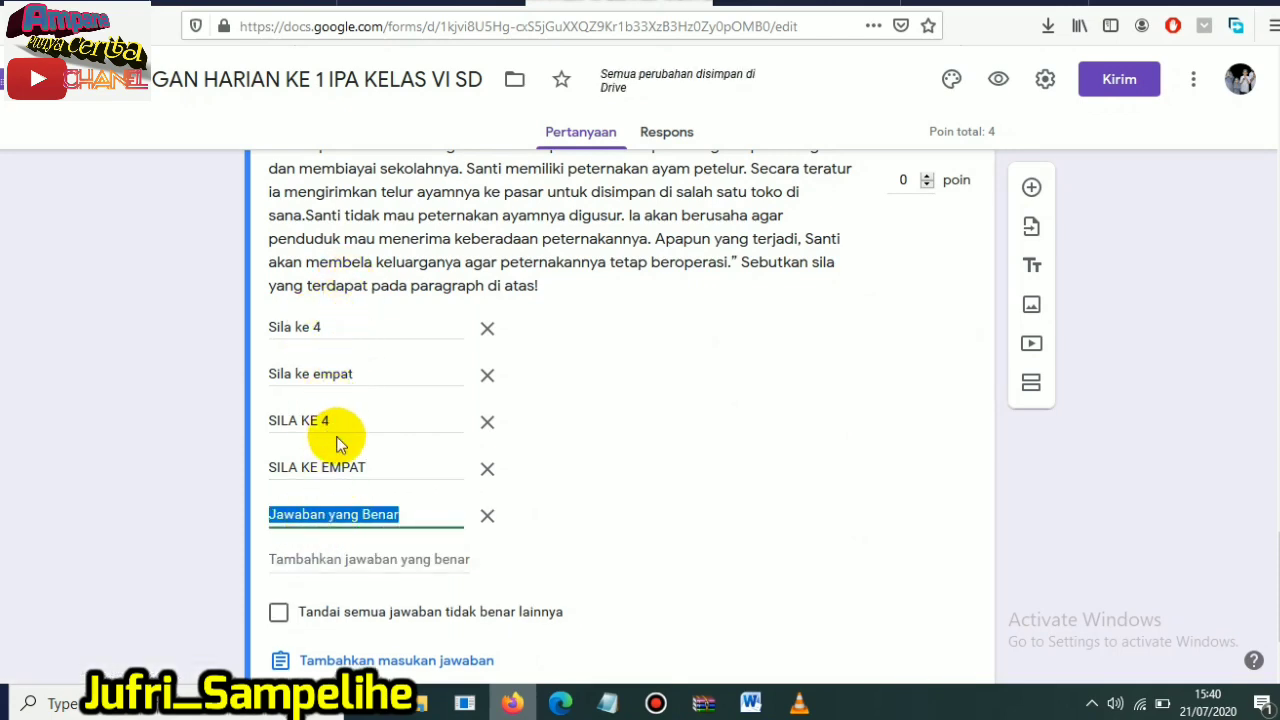
pyautogui.press('capslock')
pyautogui.write('si')
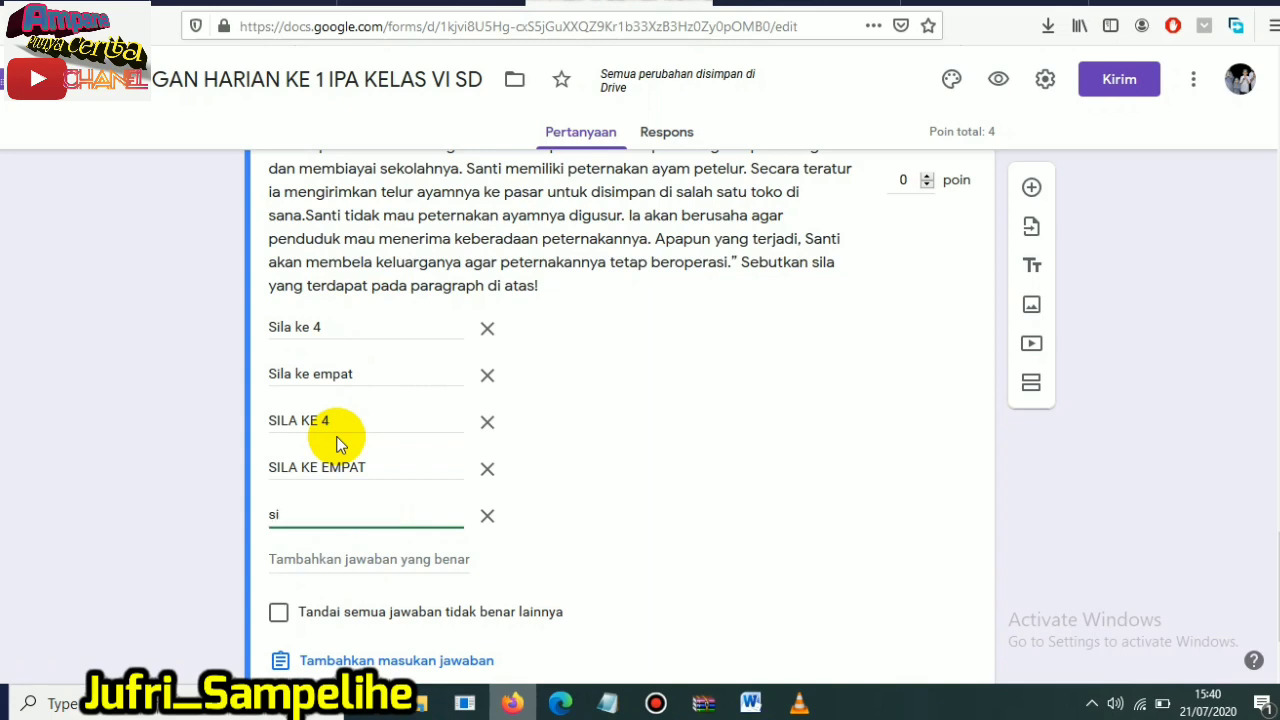
pyautogui.write('la ke 4')
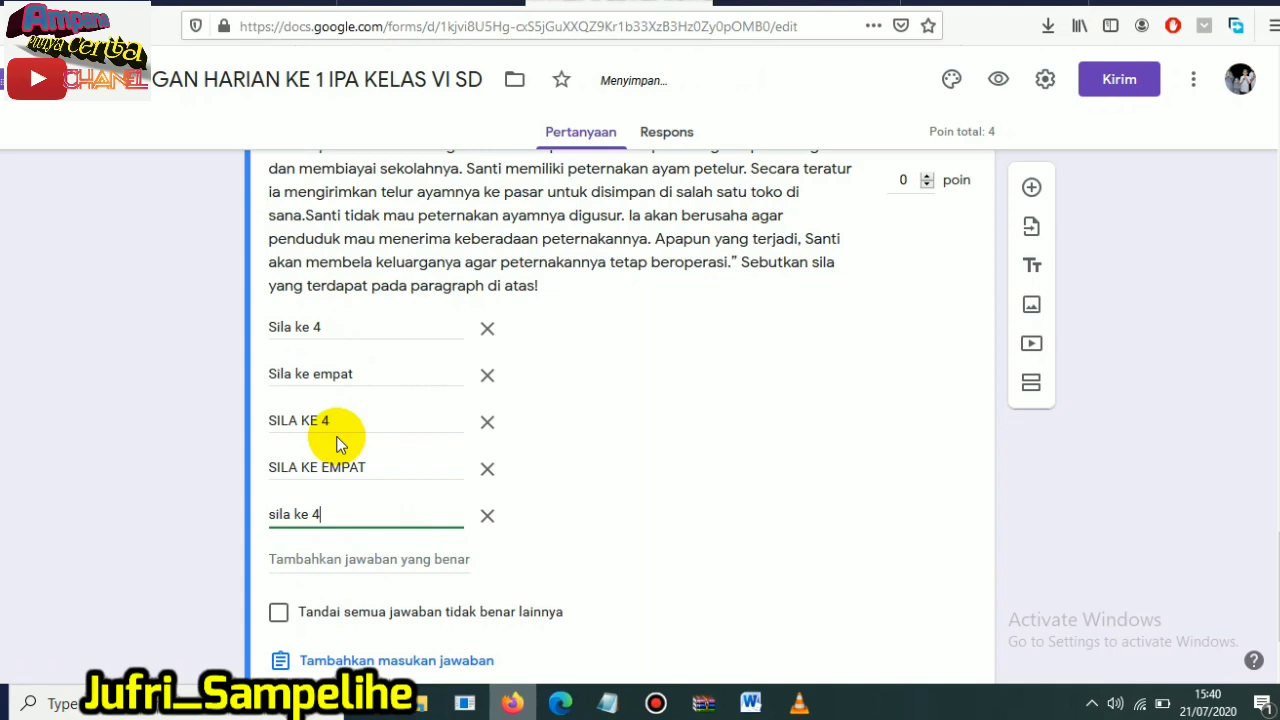
pyautogui.click(309, 558)
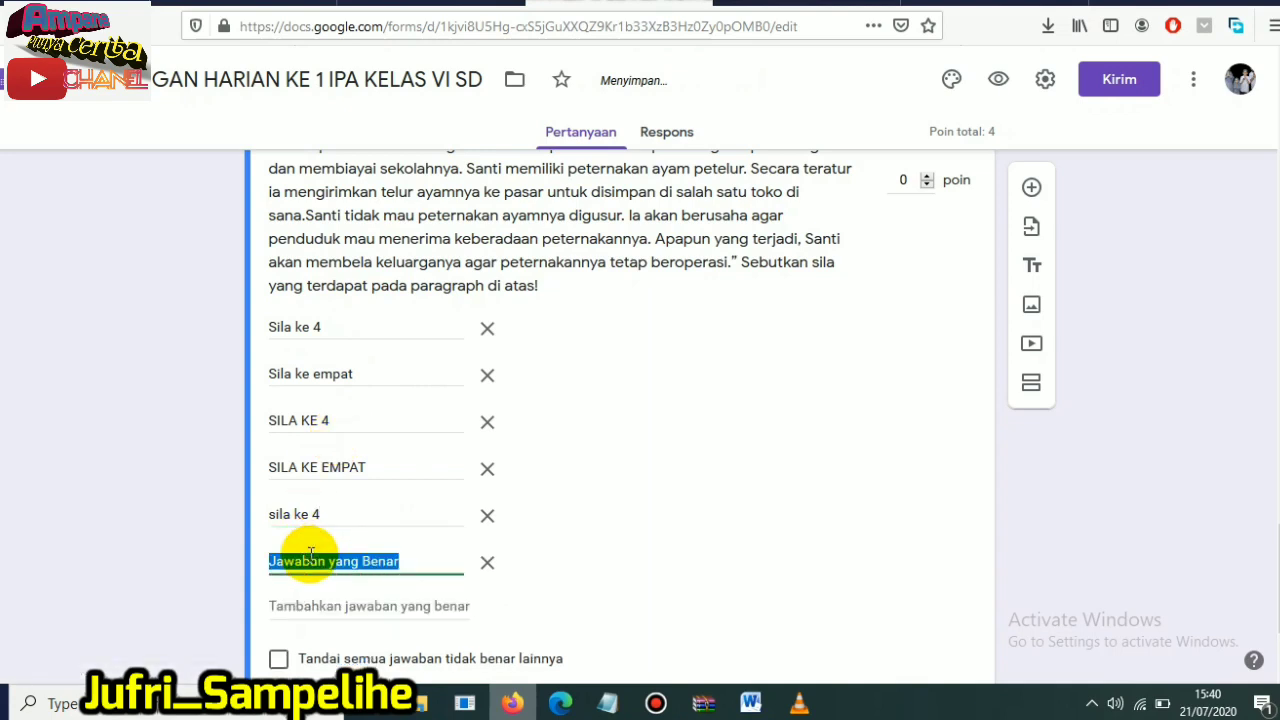
pyautogui.write('sila ke')
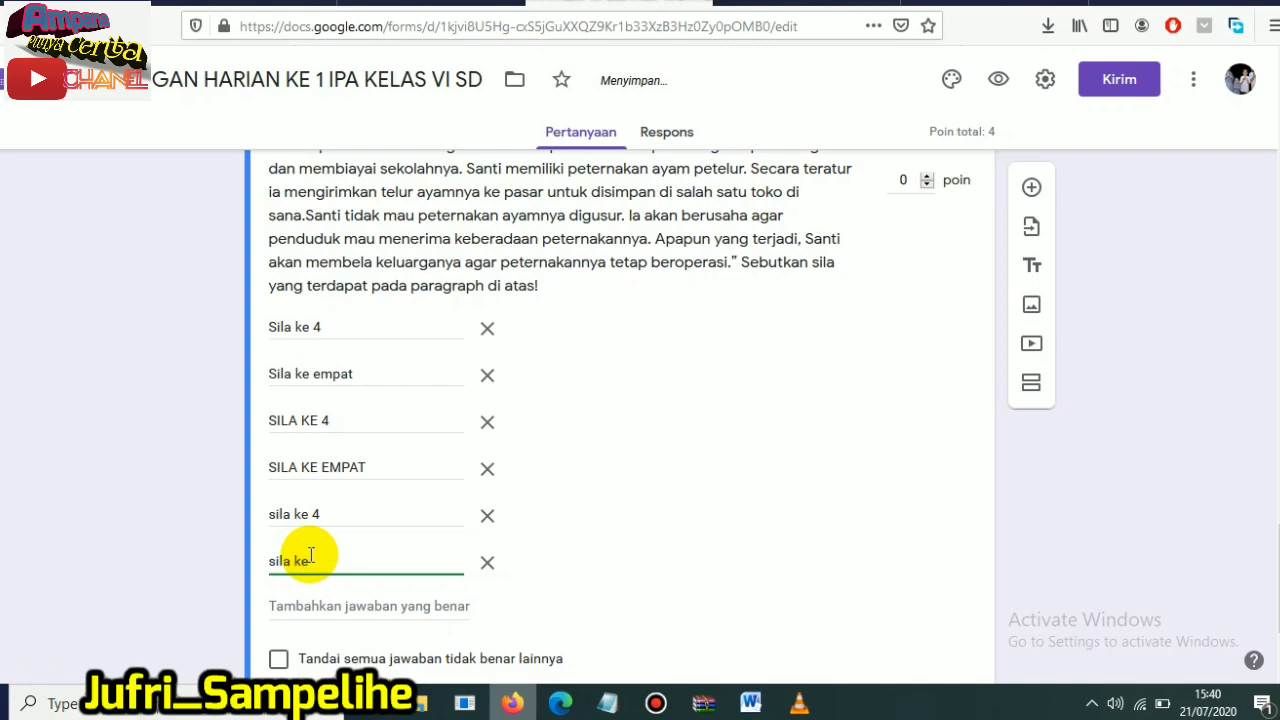
pyautogui.write('empat')
# - Add the joined spellings "sila keempat" and "Sila keempat" to the list of correct answers
pyautogui.click(335, 606)
pyautogui.write('sila ke')
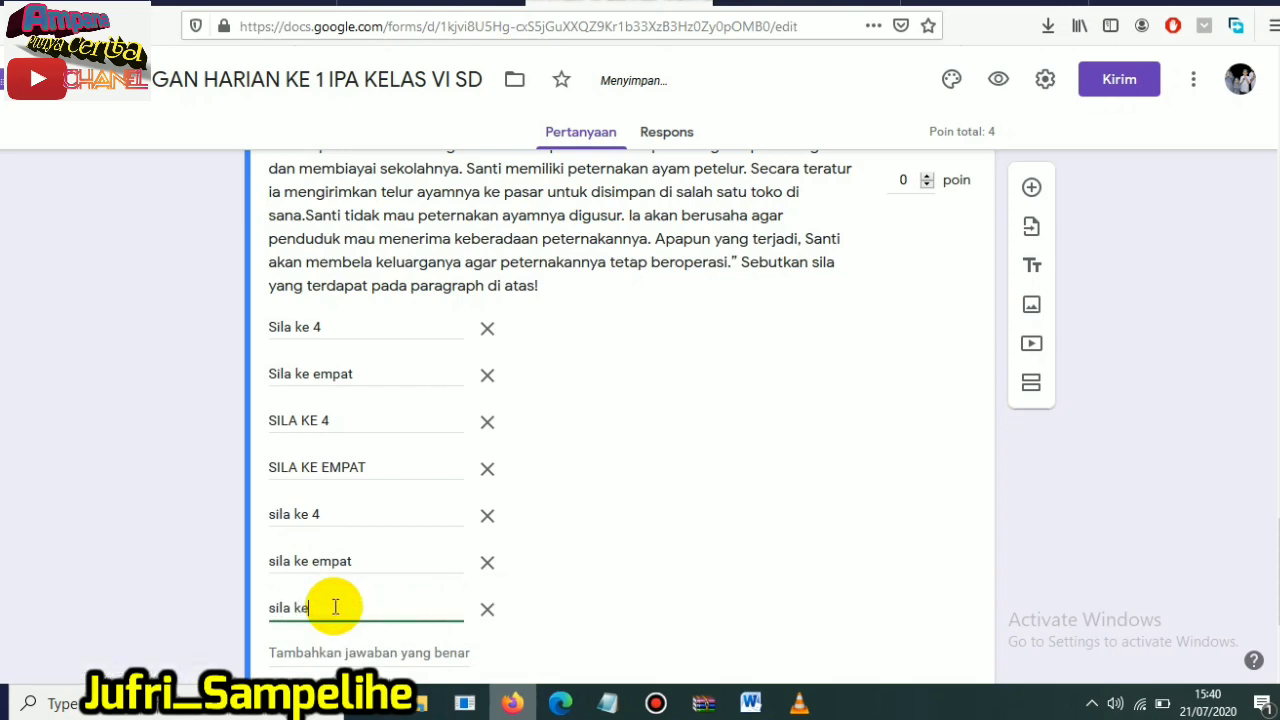
pyautogui.write('empat')
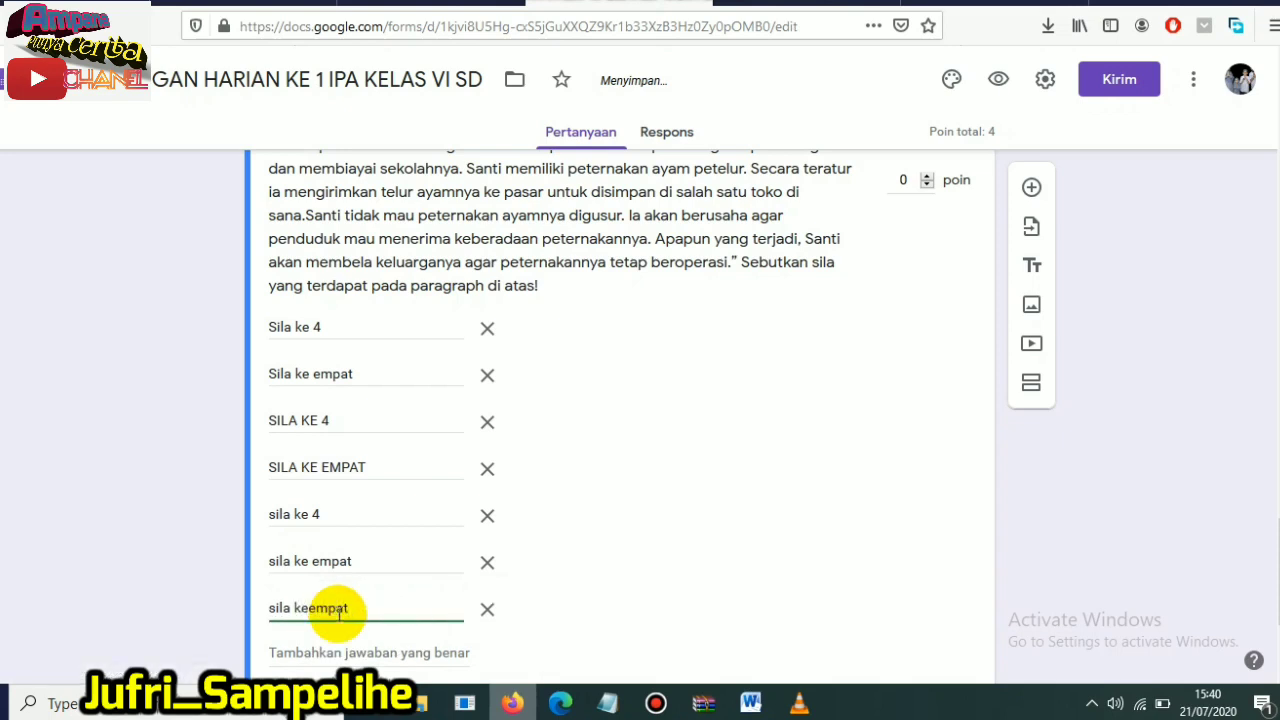
pyautogui.scroll(-2, 759, 632)
pyautogui.click(349, 461)
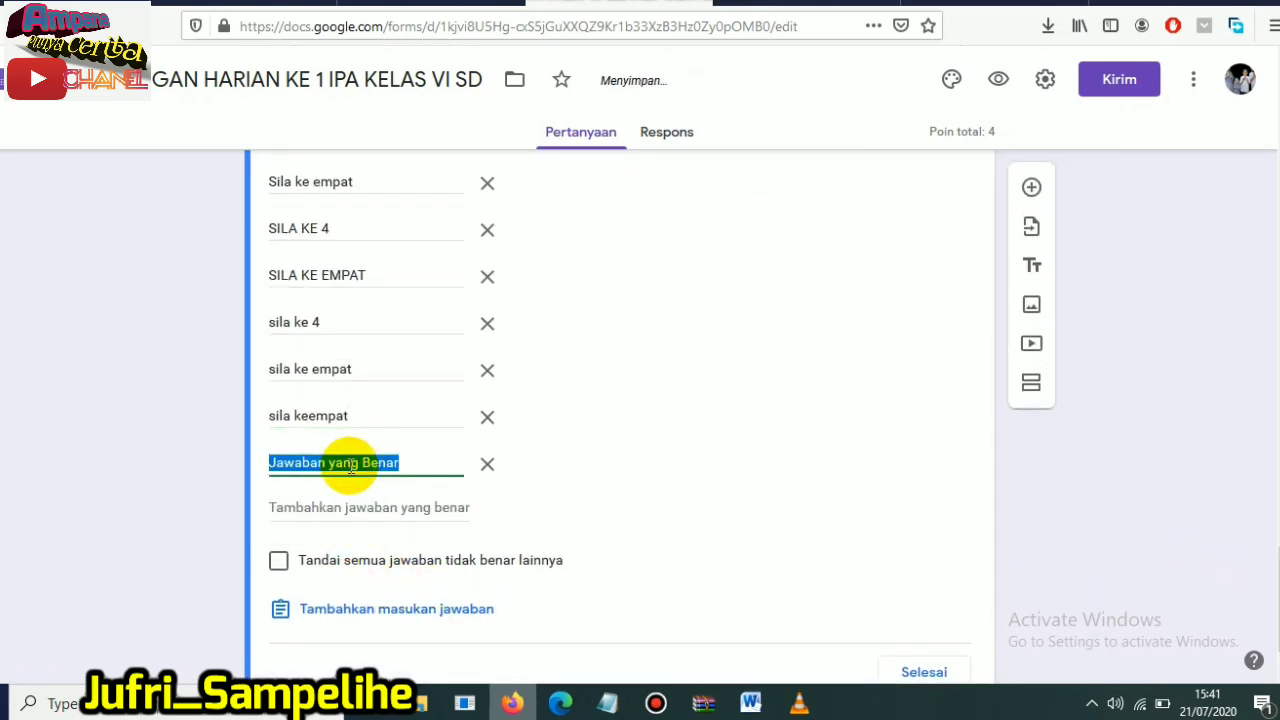
pyautogui.write('Sila keempat')
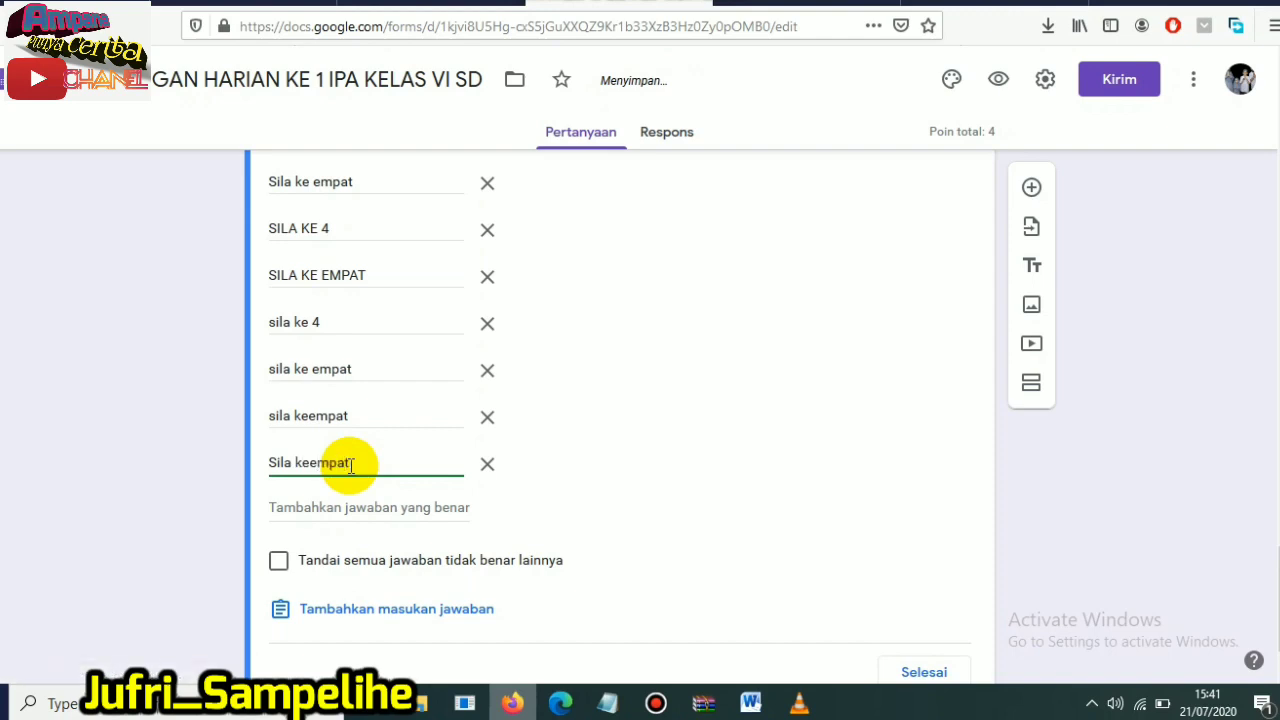
# - Add the joined all-capitals spelling "SILA KEEMPAT" to the list of correct answers
pyautogui.click(330, 507)
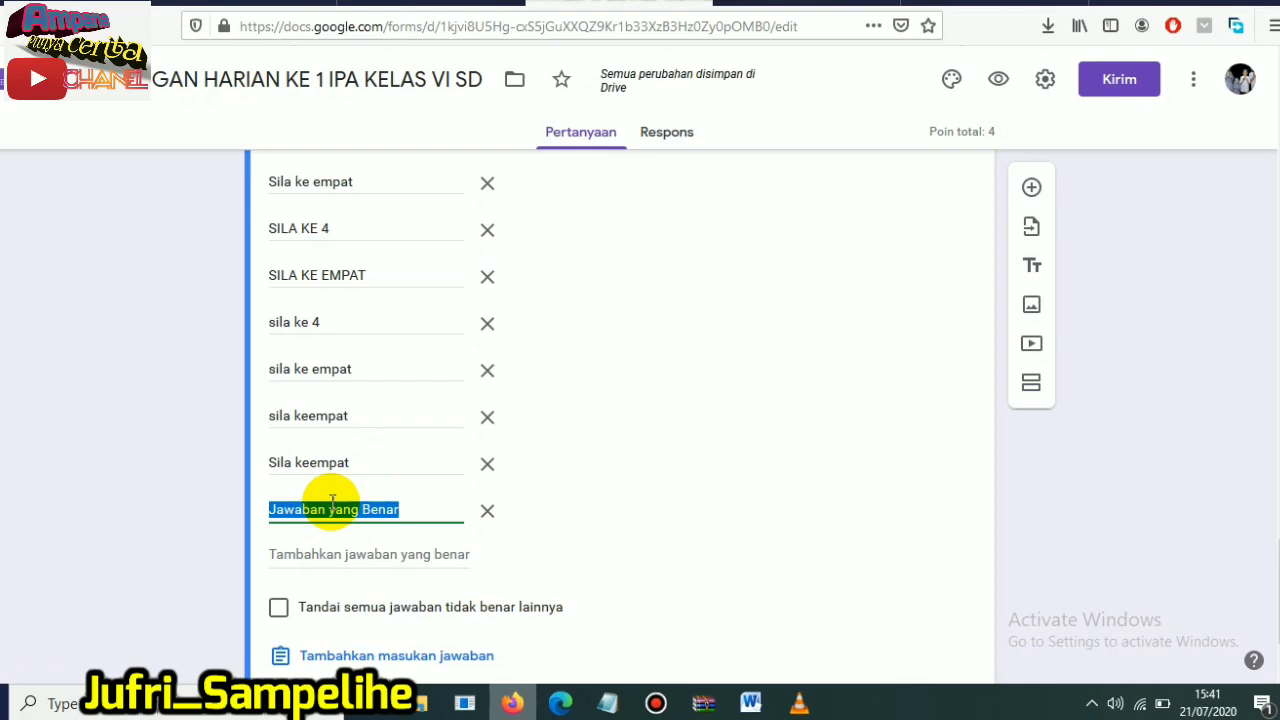
pyautogui.write('se')
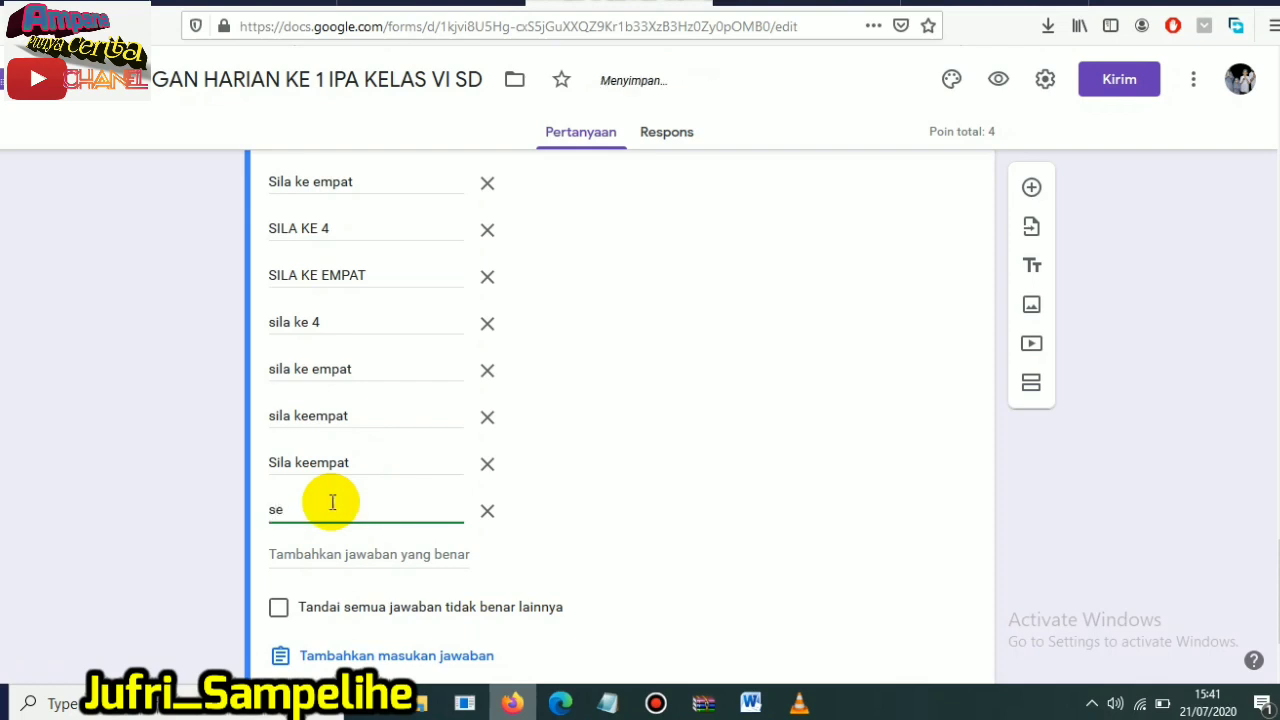
pyautogui.press('BackSpace')
pyautogui.press('BackSpace')
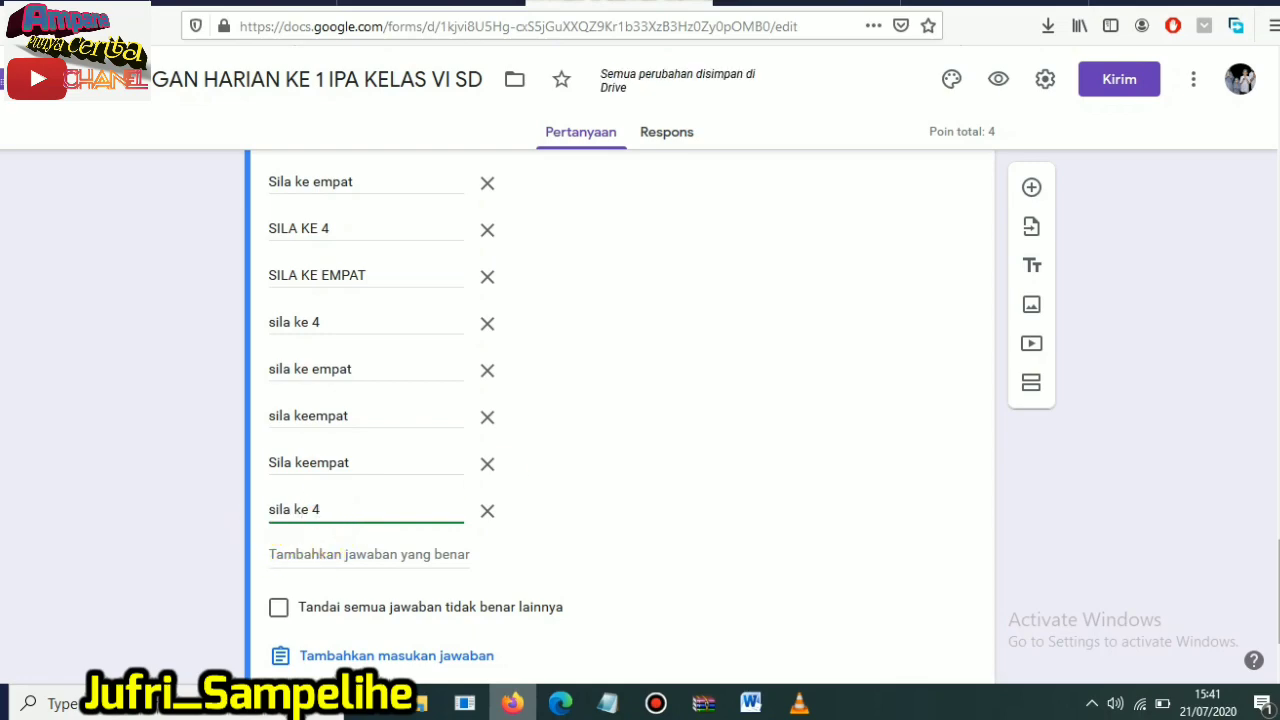
pyautogui.scroll(4, 620, 410)
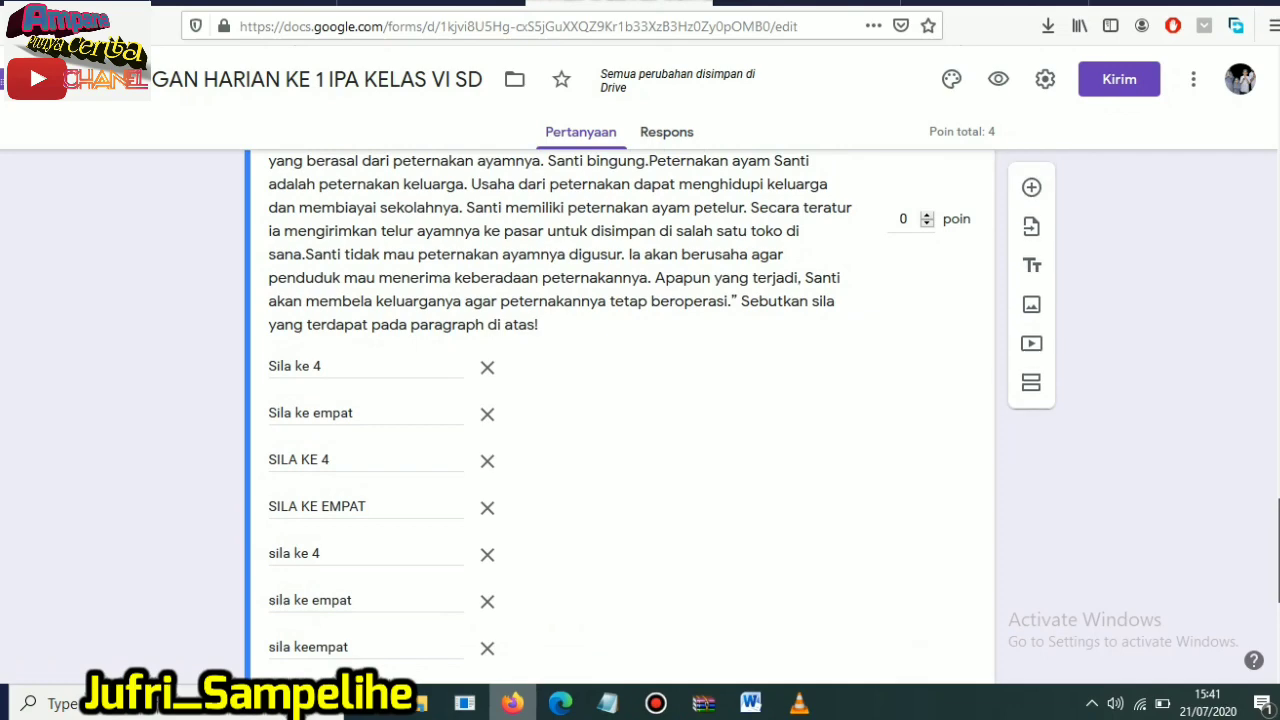
pyautogui.scroll(-3, 620, 410)
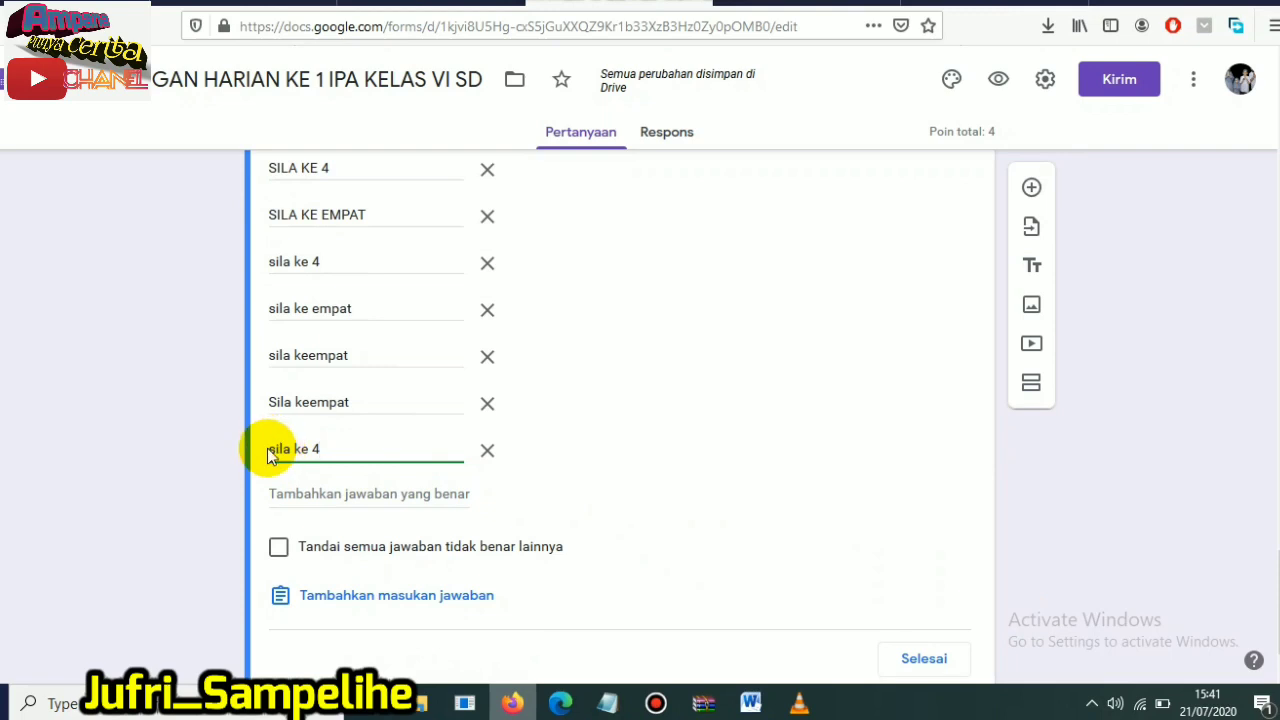
pyautogui.moveTo(320, 449); pyautogui.dragTo(243, 423)
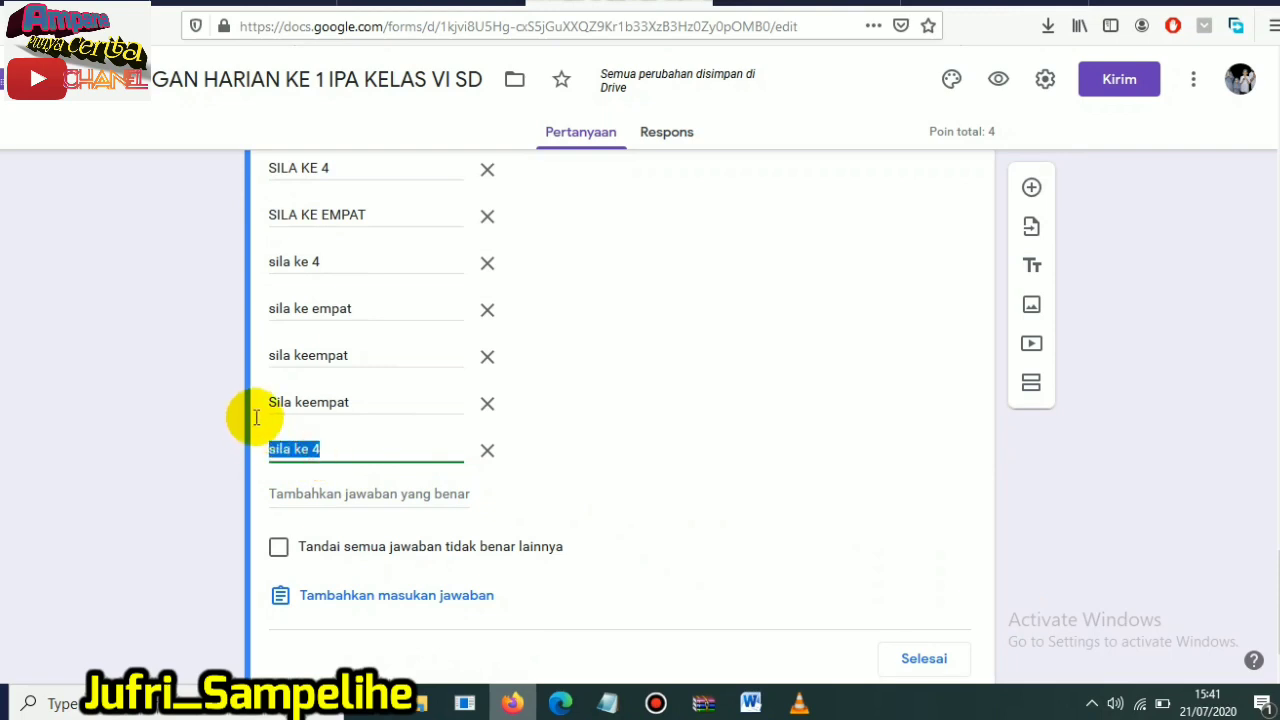
pyautogui.press('capslock')
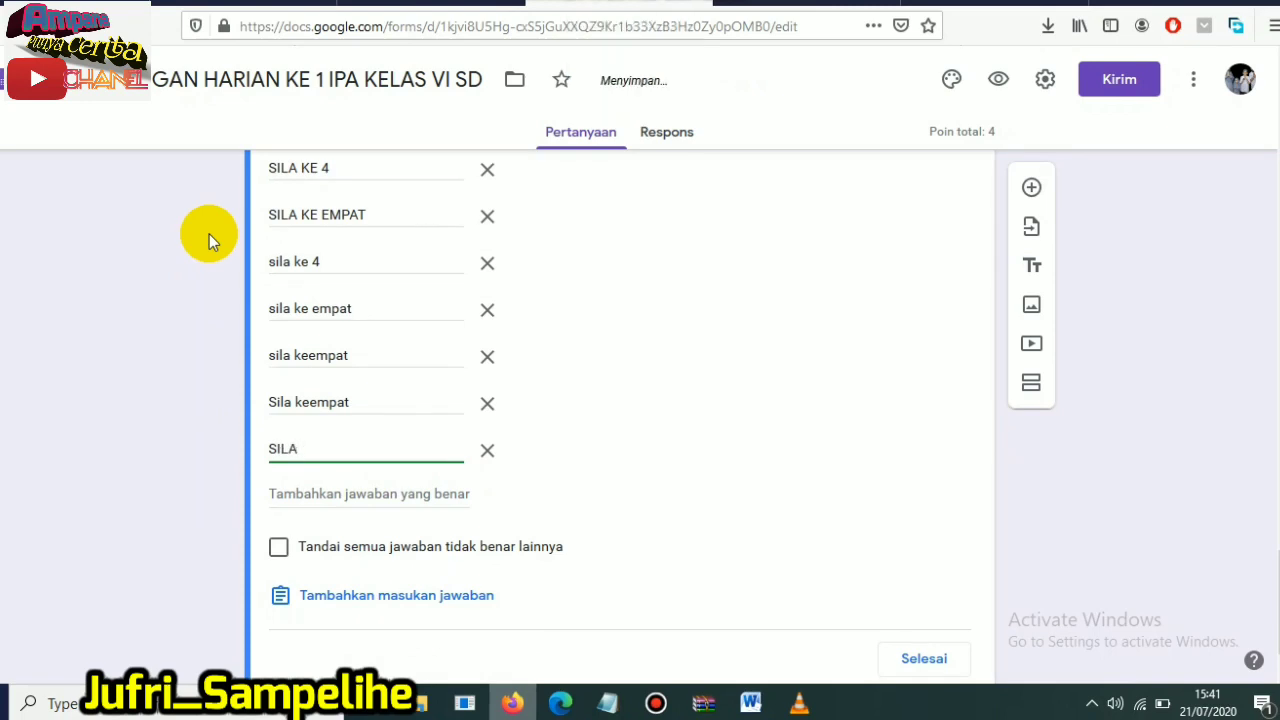
pyautogui.write('PAT')
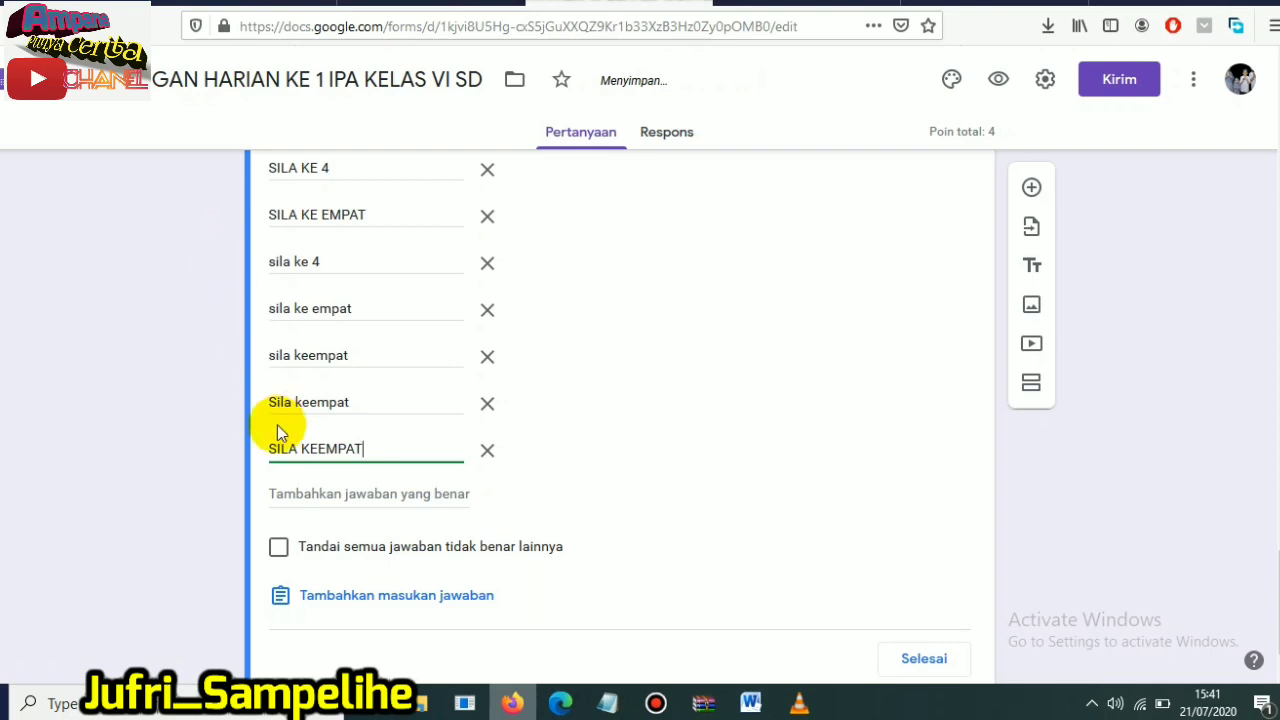
# - Add one more correct answer reading "SILA KE 4" after "SILA KEEMPAT"
pyautogui.click(300, 497)
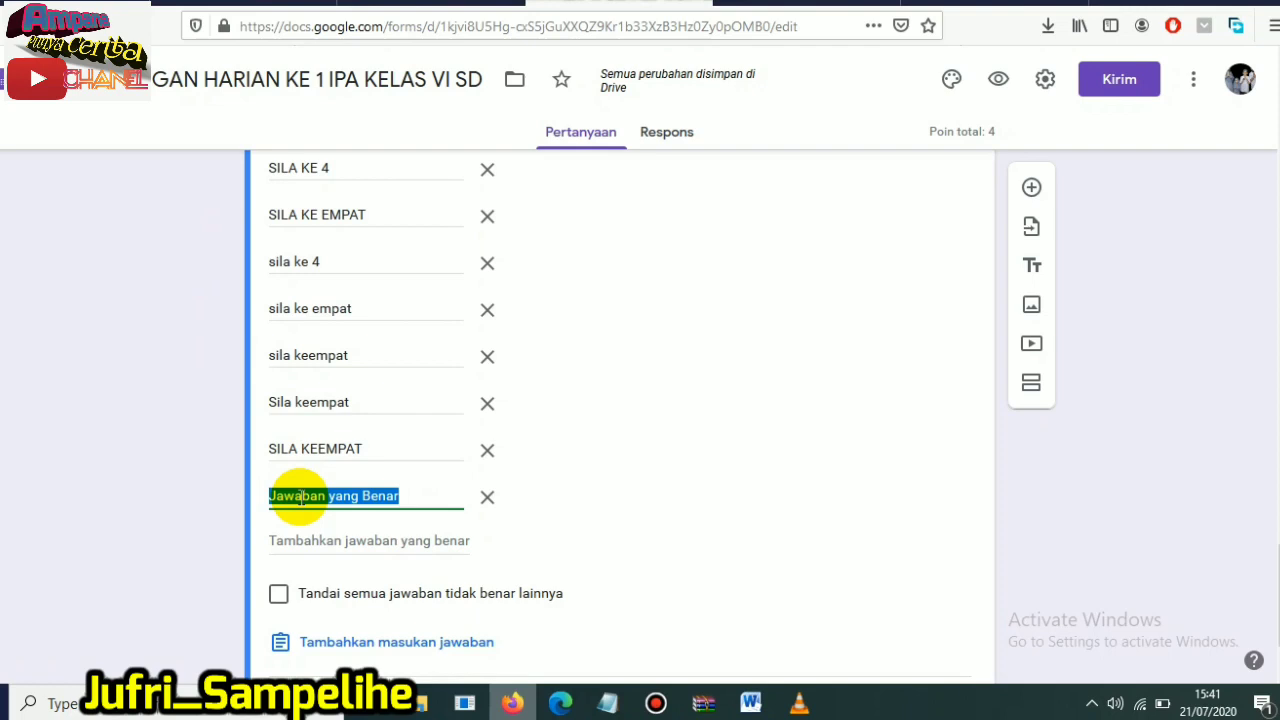
pyautogui.write('SILA')
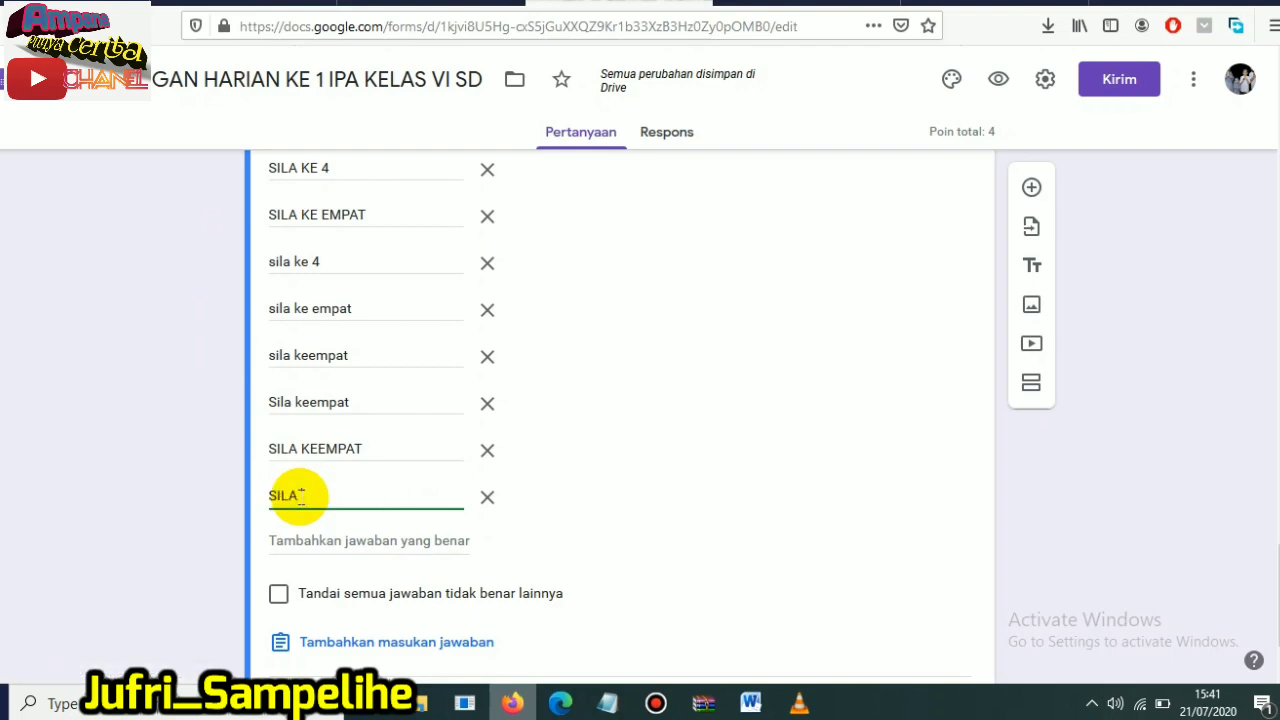
pyautogui.write(' KE 4')
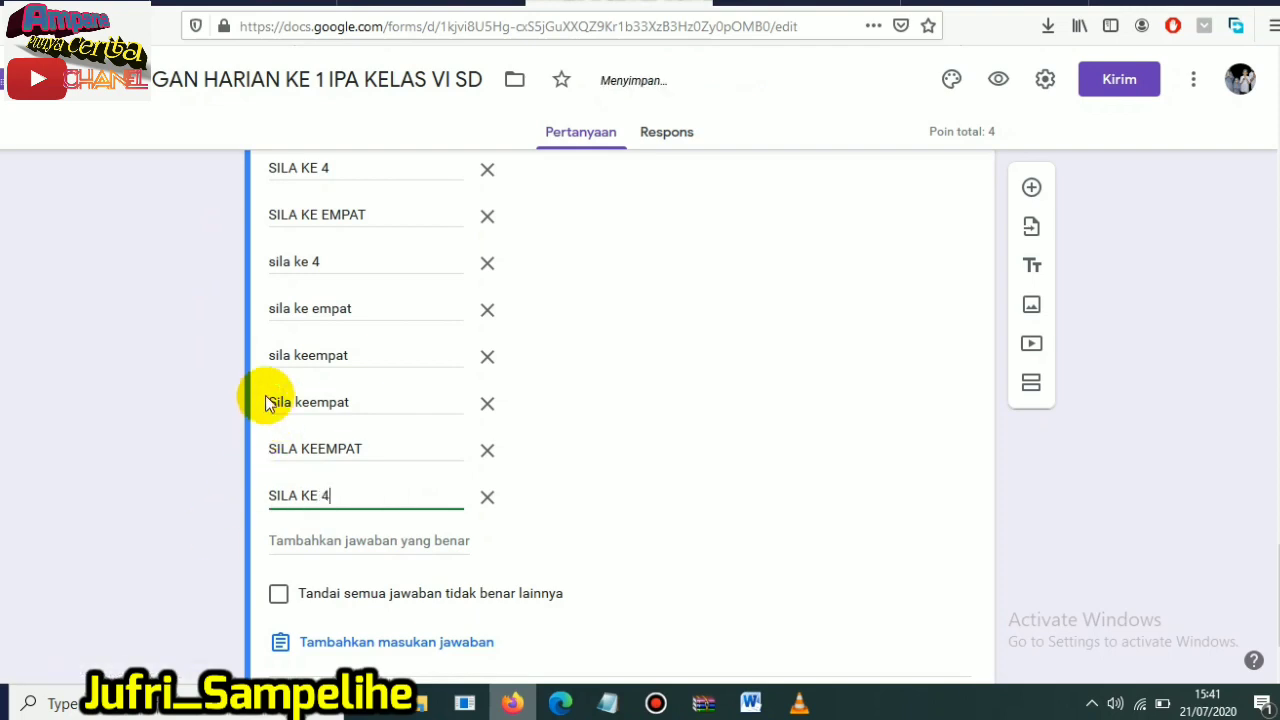
# - Set the short-answer question's score to 1 point and finish editing its answer key
pyautogui.scroll(3, 440, 300)
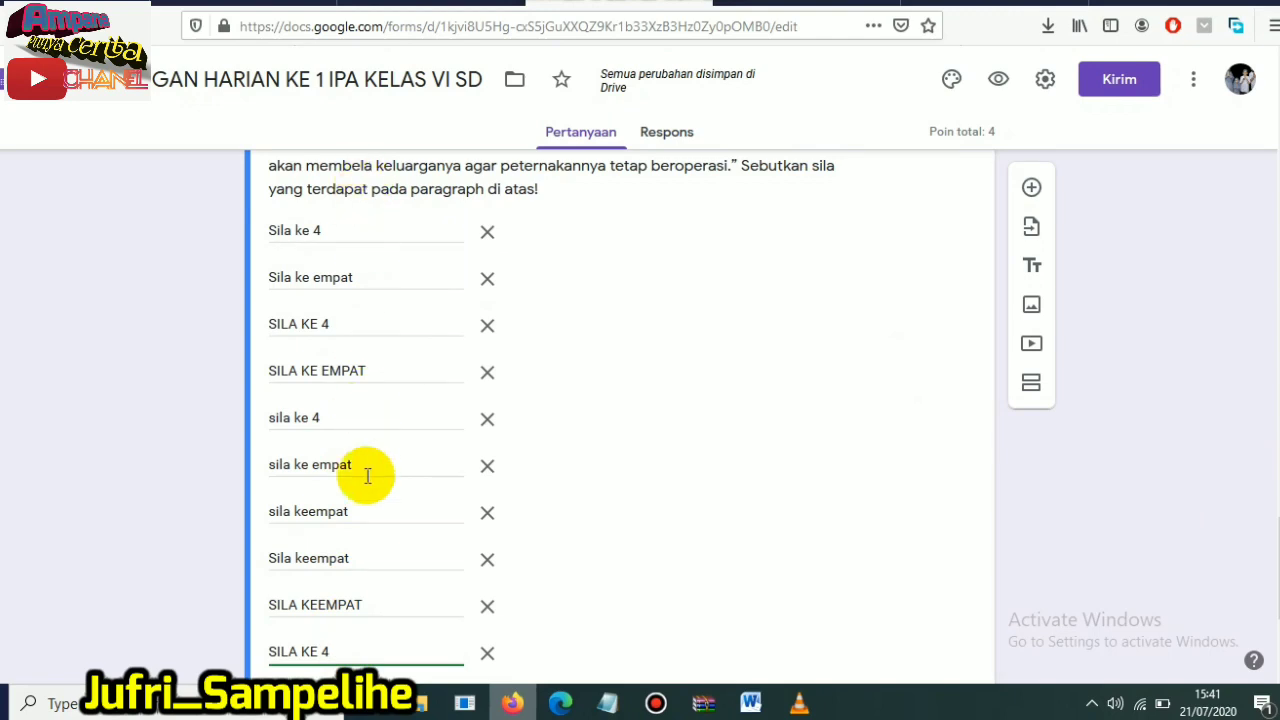
pyautogui.scroll(5, 620, 420)
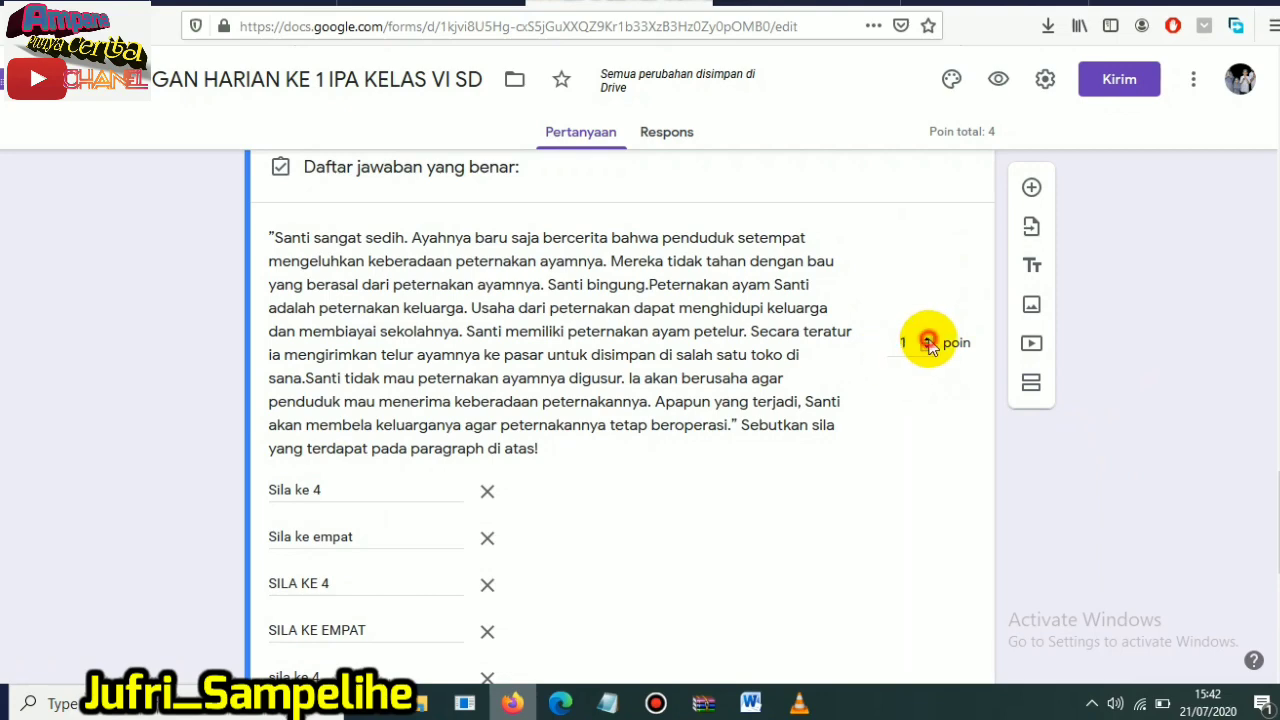
pyautogui.moveTo(1279, 500); pyautogui.dragTo(1279, 598)
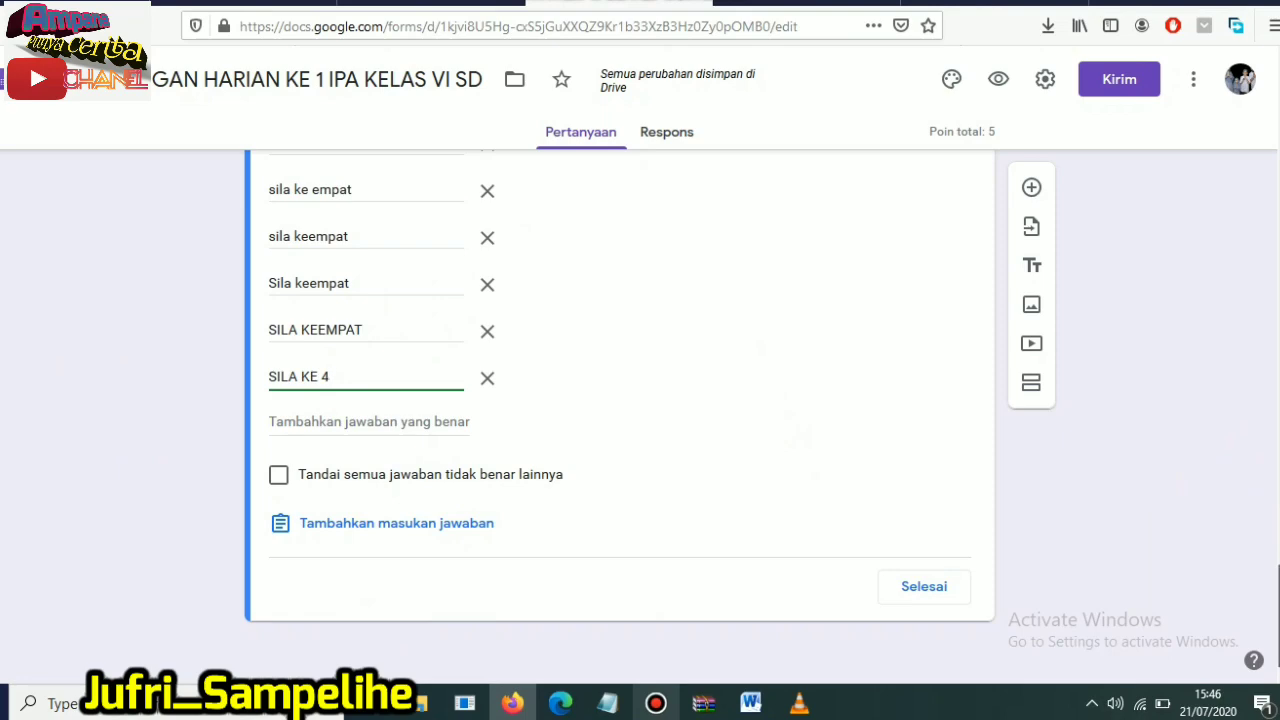
pyautogui.scroll(10, 620, 400)
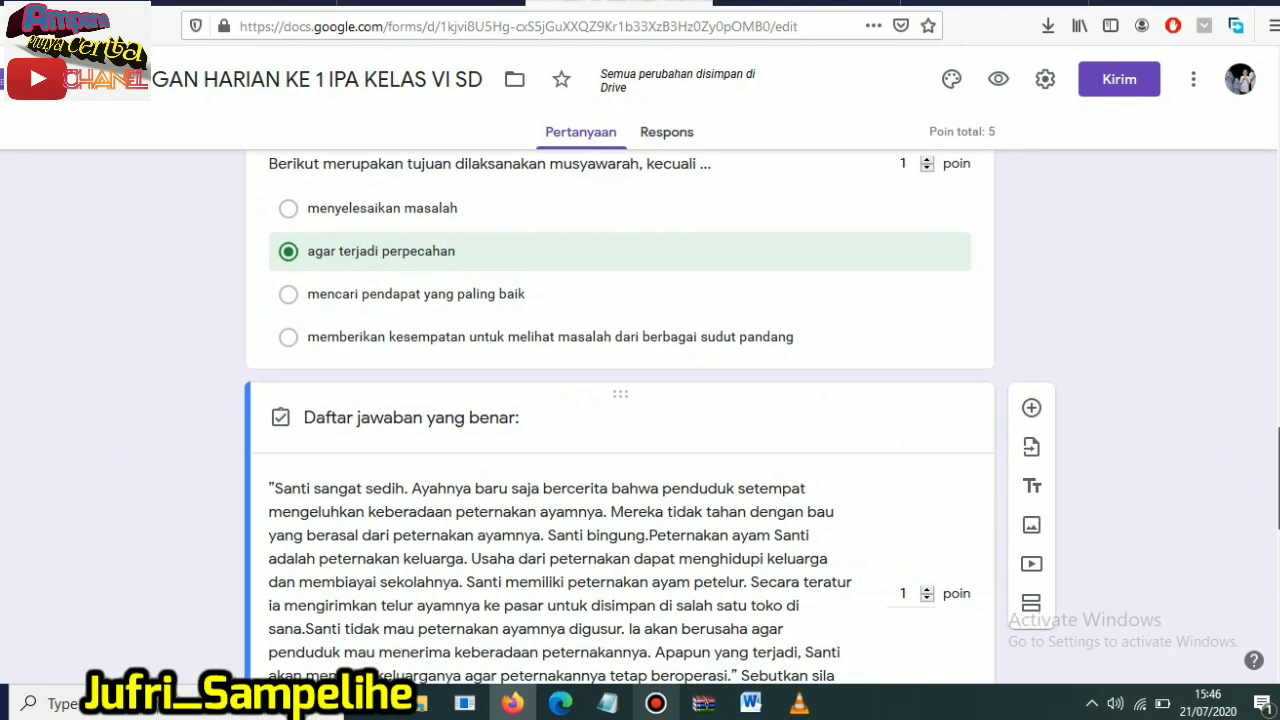
pyautogui.scroll(-7, 620, 417)
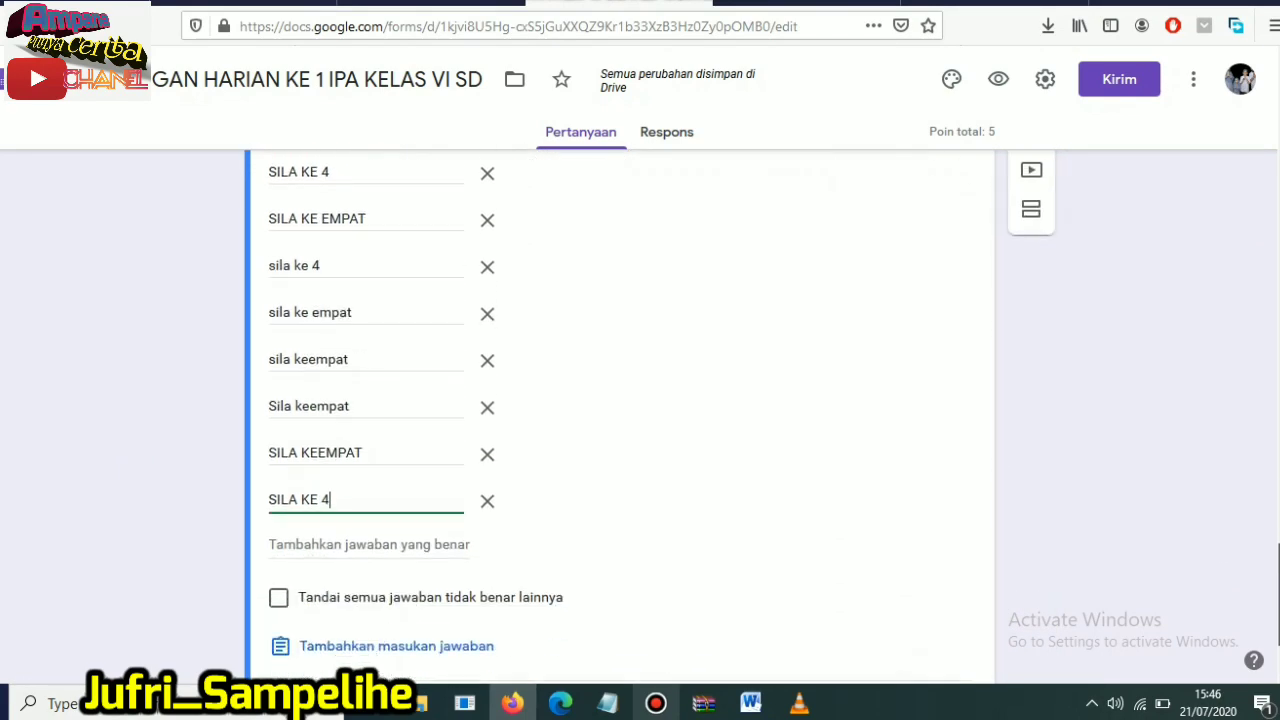
pyautogui.scroll(-2, 620, 400)
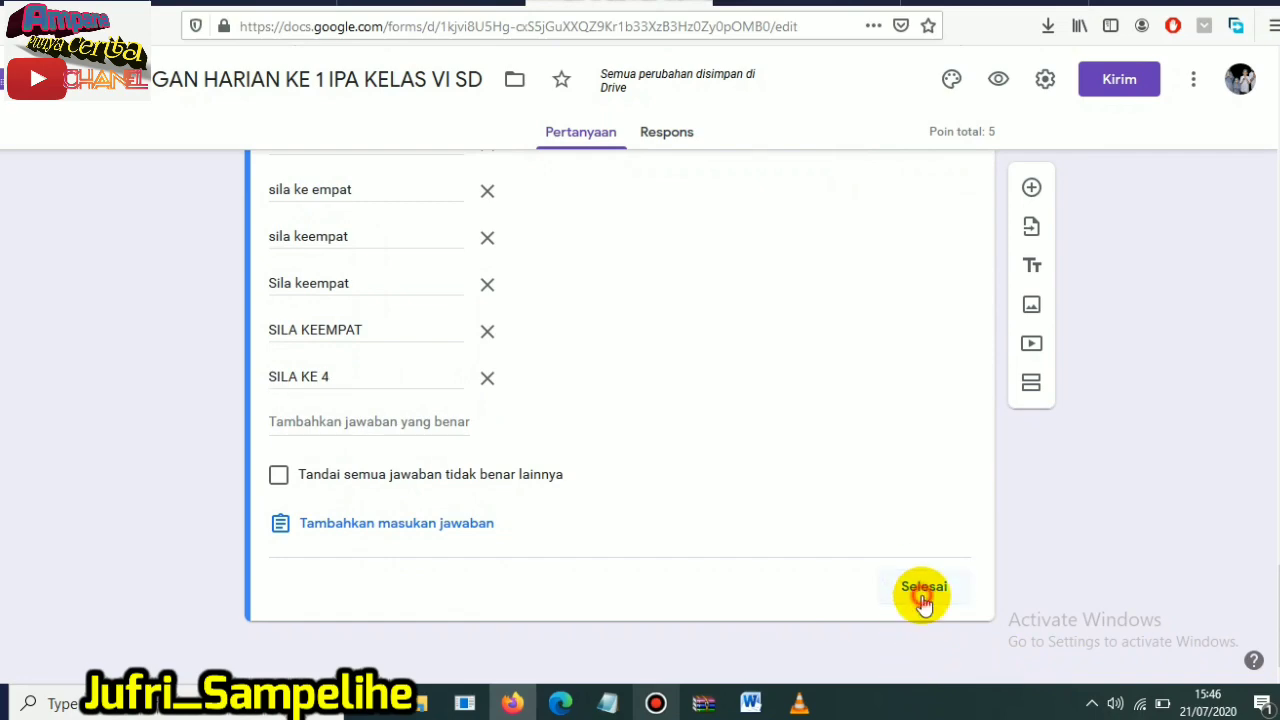
pyautogui.click(922, 590)
# - Make the short-answer question about Santi's chicken farm required
pyautogui.scroll(3, 720, 505)
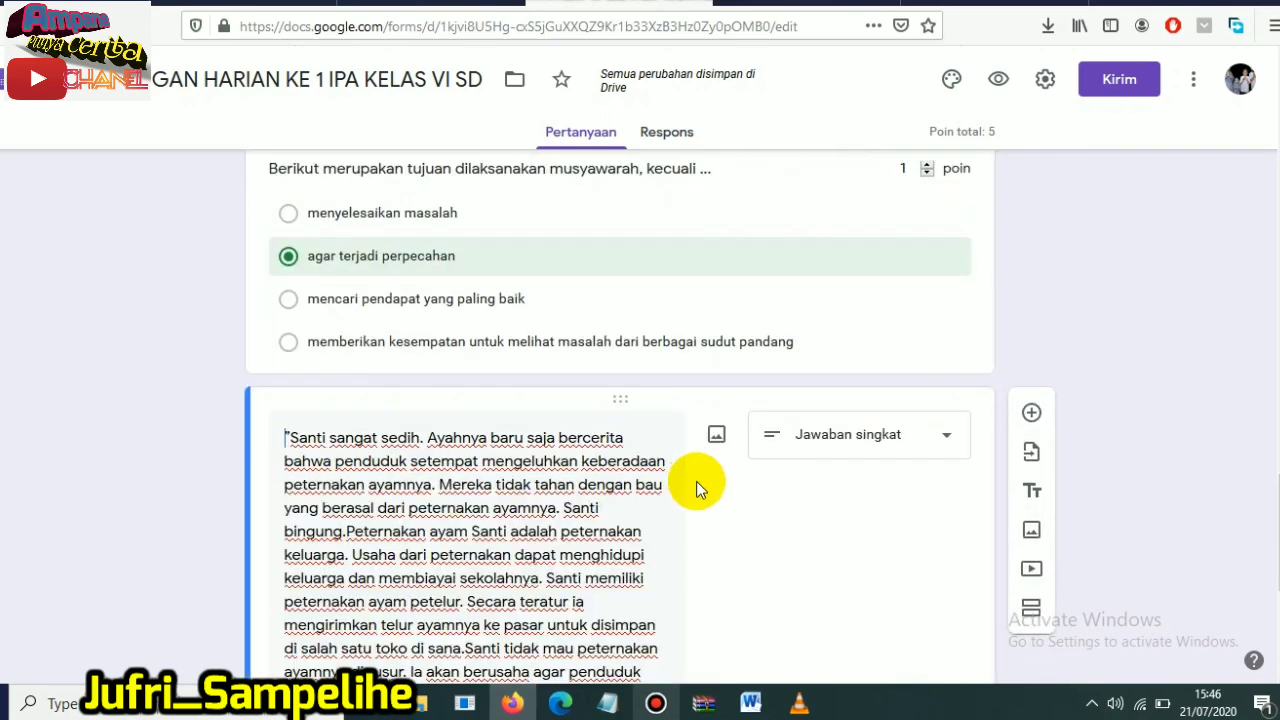
pyautogui.scroll(-4, 1170, 557)
pyautogui.click(916, 590)
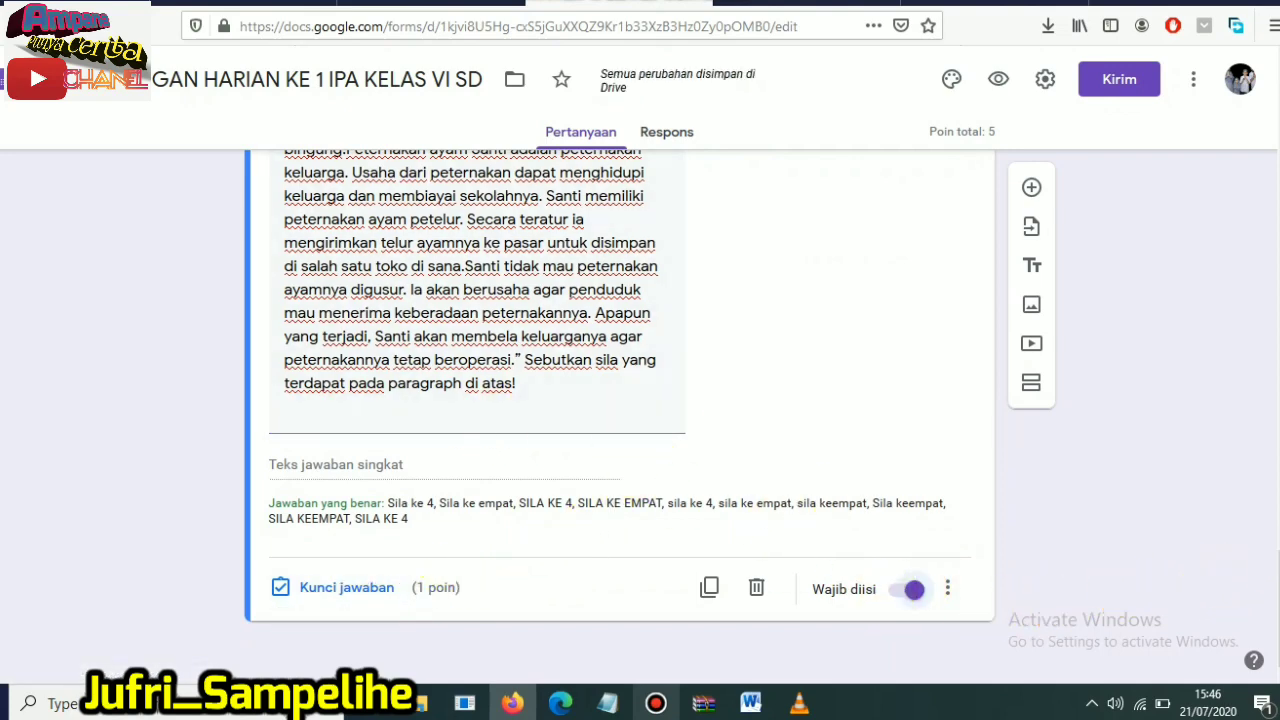
# - Look back over the form's questions and open the form's preview
pyautogui.scroll(5, 620, 400)
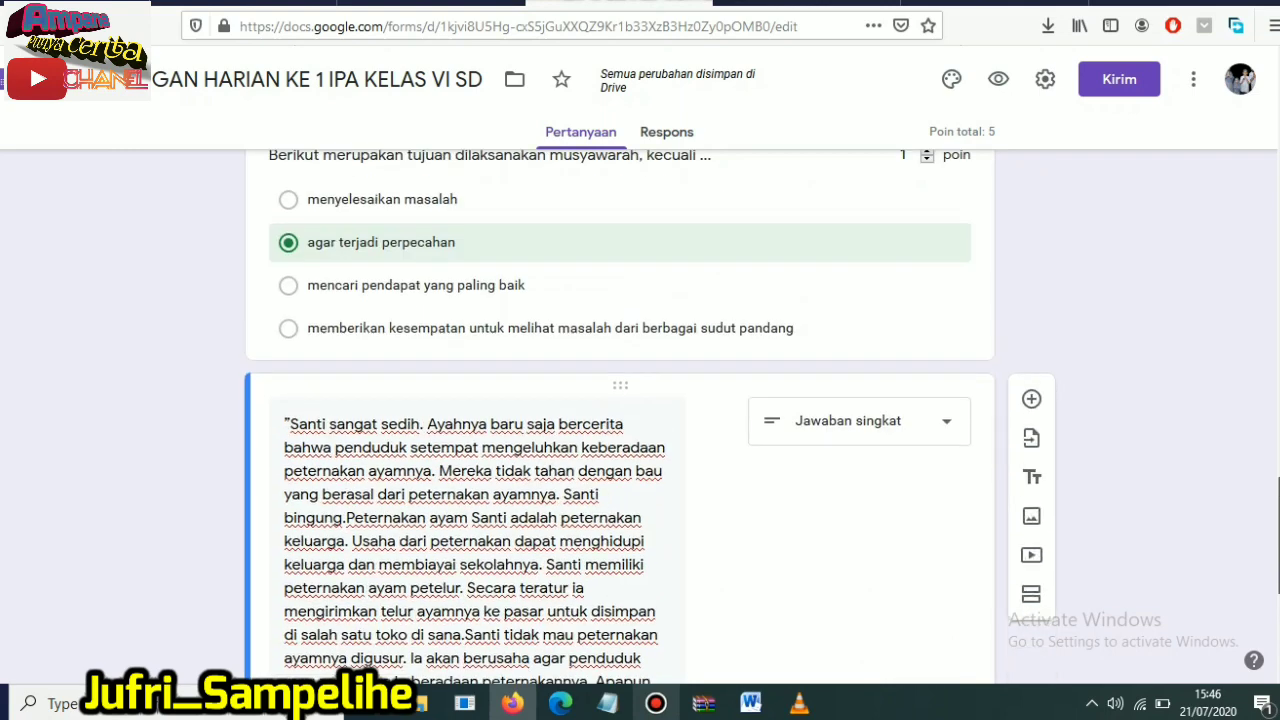
pyautogui.scroll(1, 620, 400)
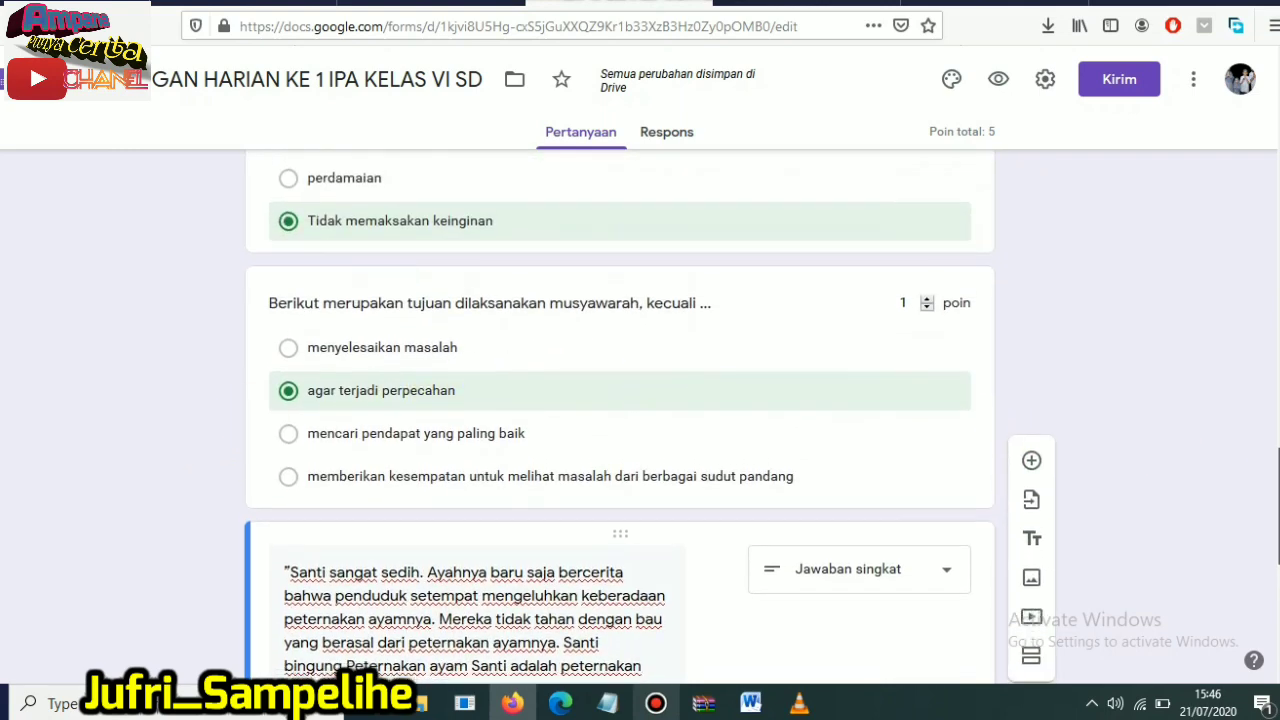
pyautogui.scroll(-5, 741, 550)
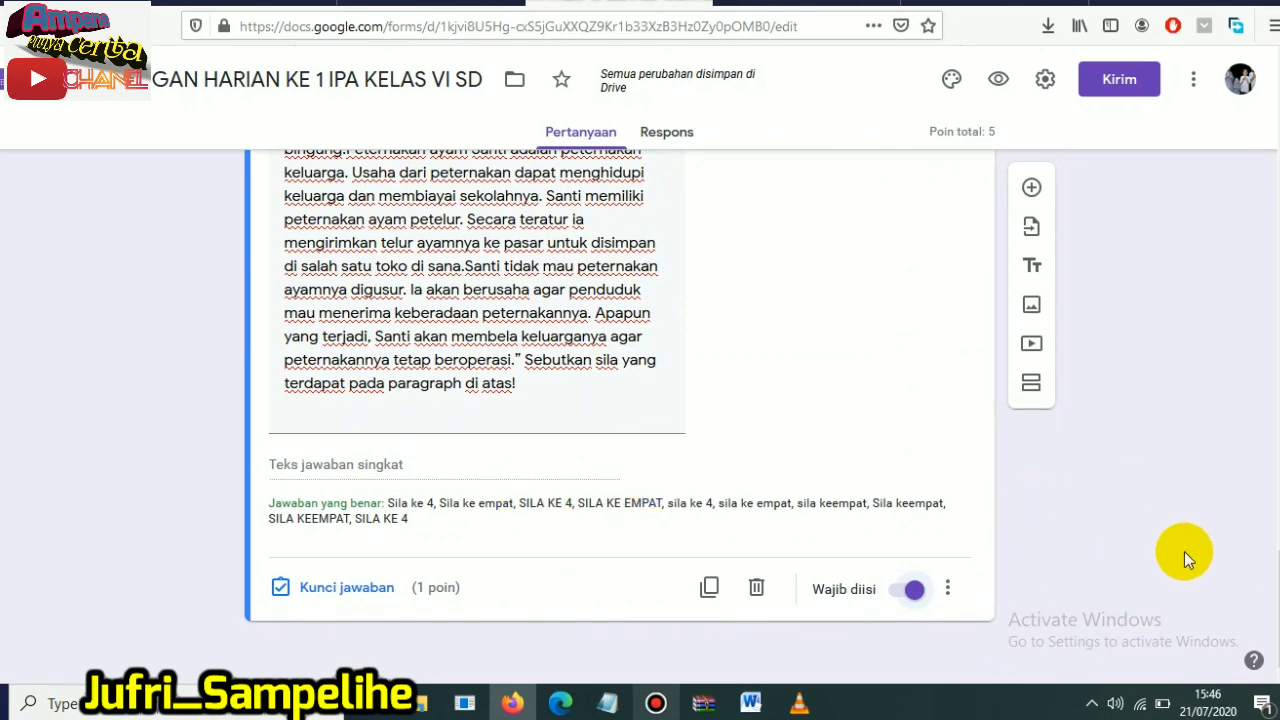
pyautogui.scroll(5, 1172, 548)
pyautogui.scroll(1, 521, 563)
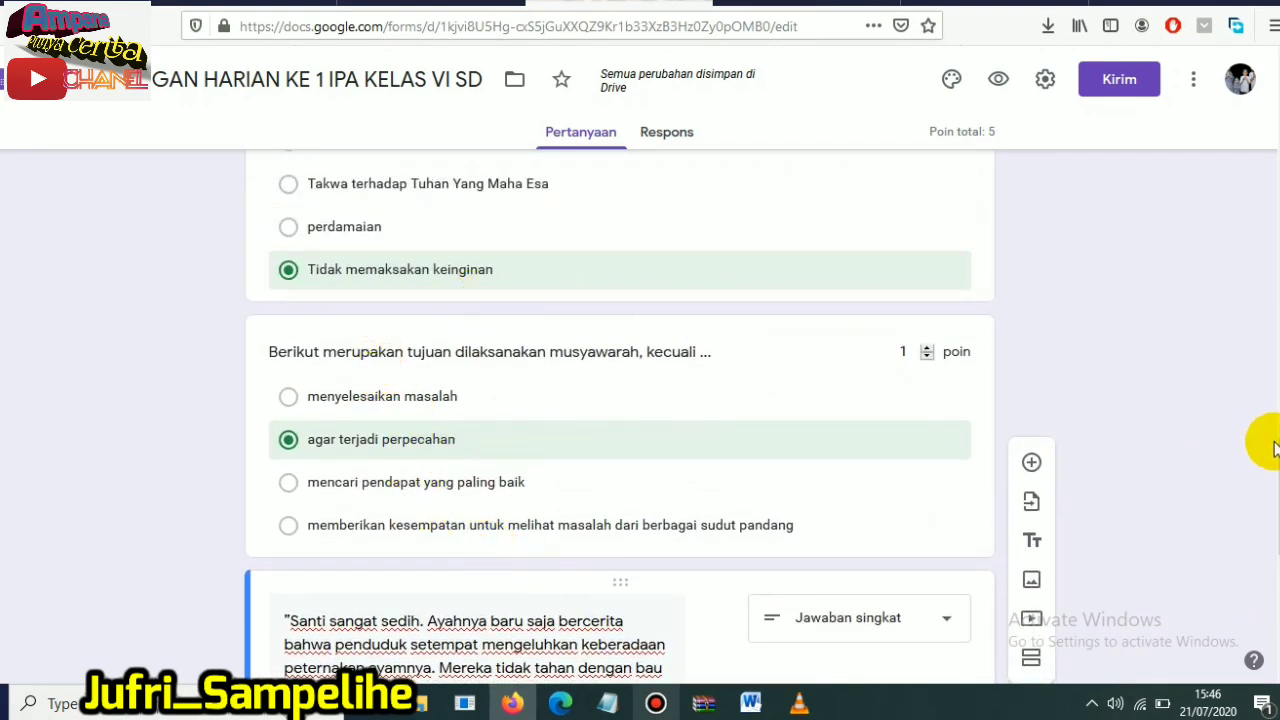
pyautogui.moveTo(1279, 466); pyautogui.dragTo(1279, 120)
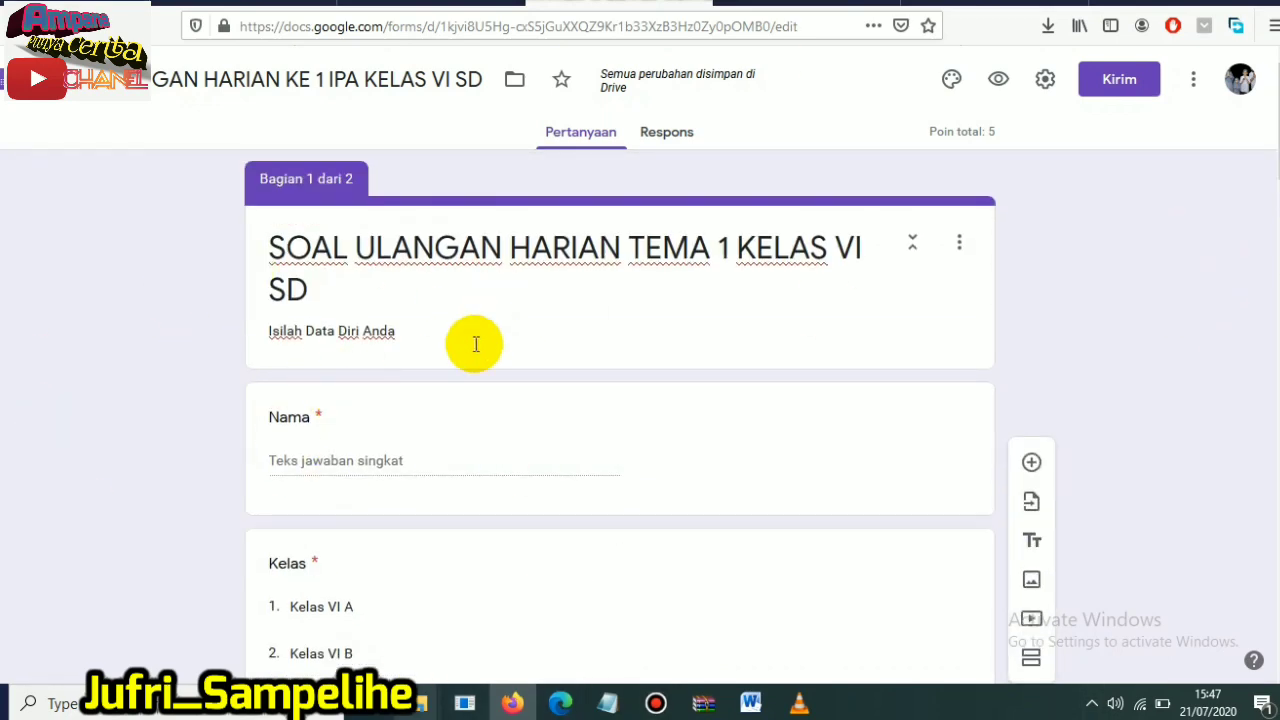
pyautogui.click(1000, 82)
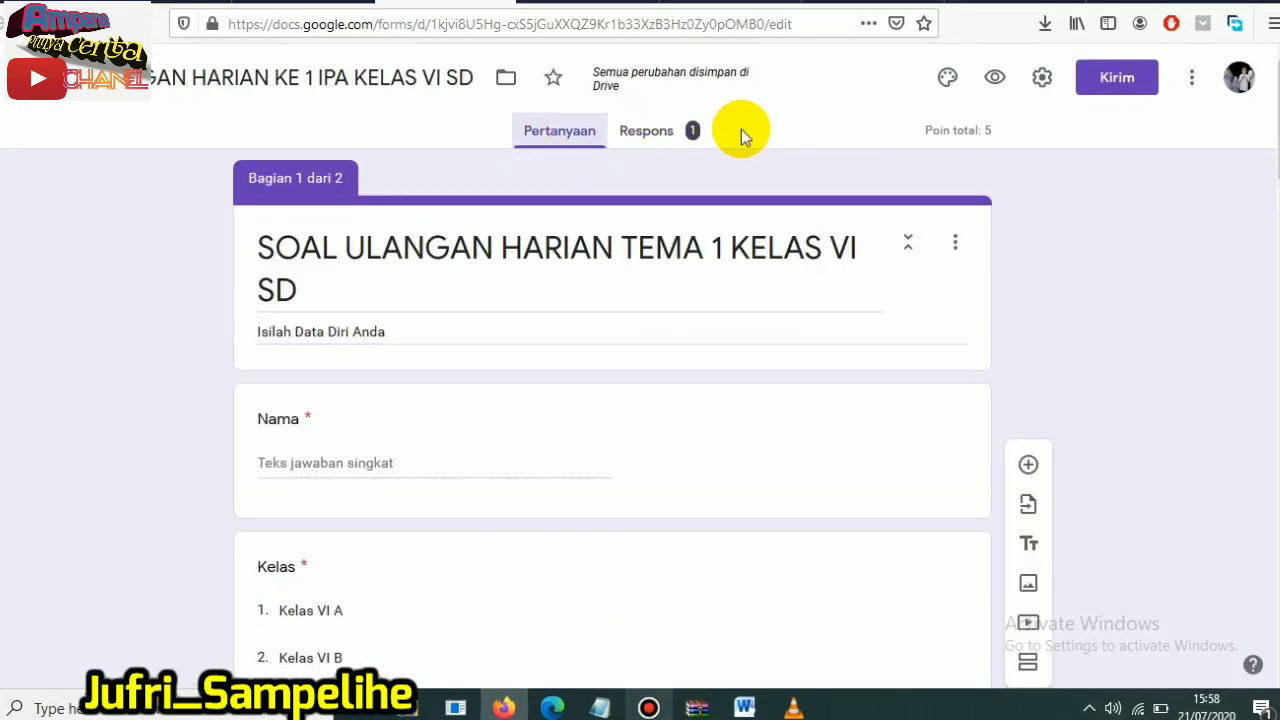
# - Get the form's sharing link, shorten its URL and copy it
pyautogui.click(1118, 79)
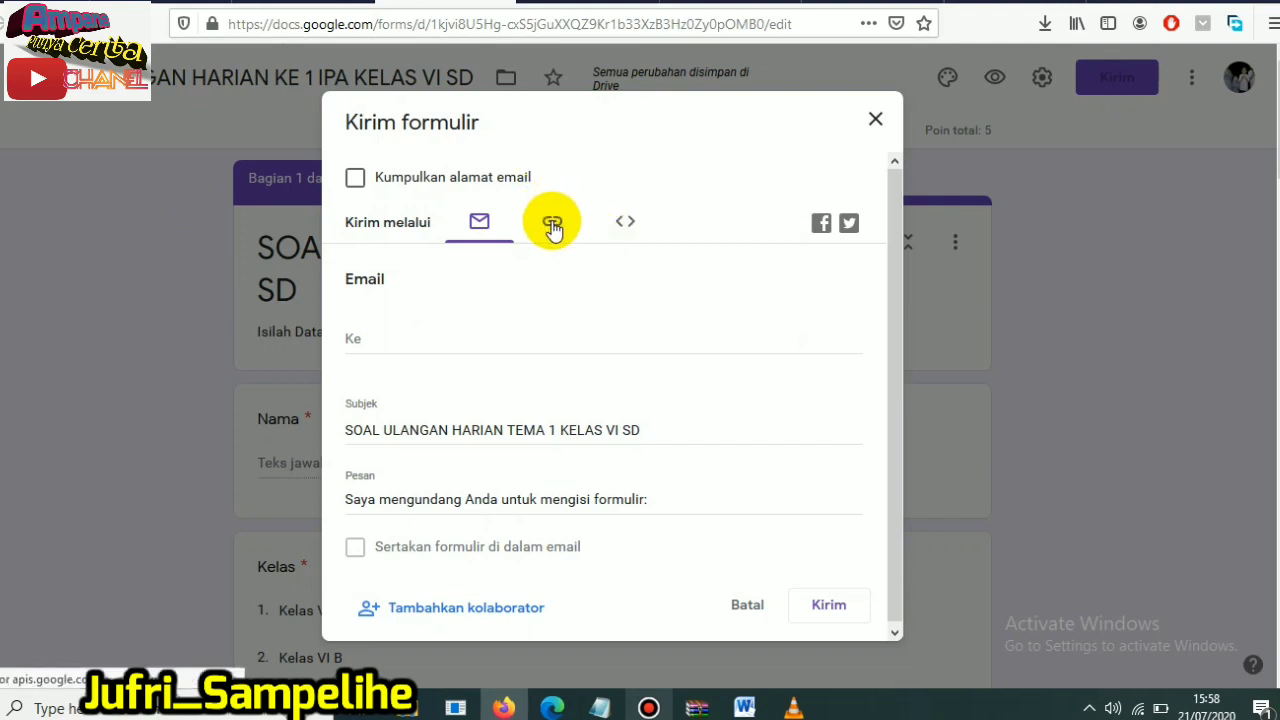
pyautogui.click(553, 226)
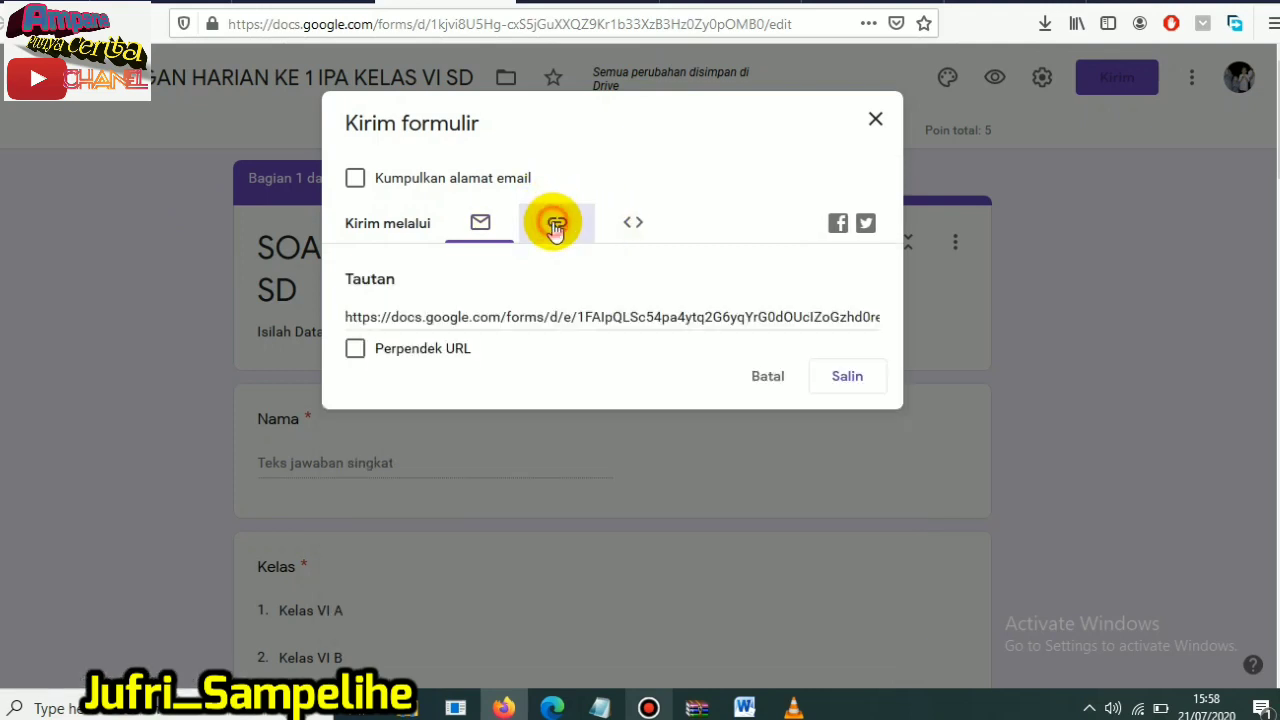
pyautogui.click(350, 315)
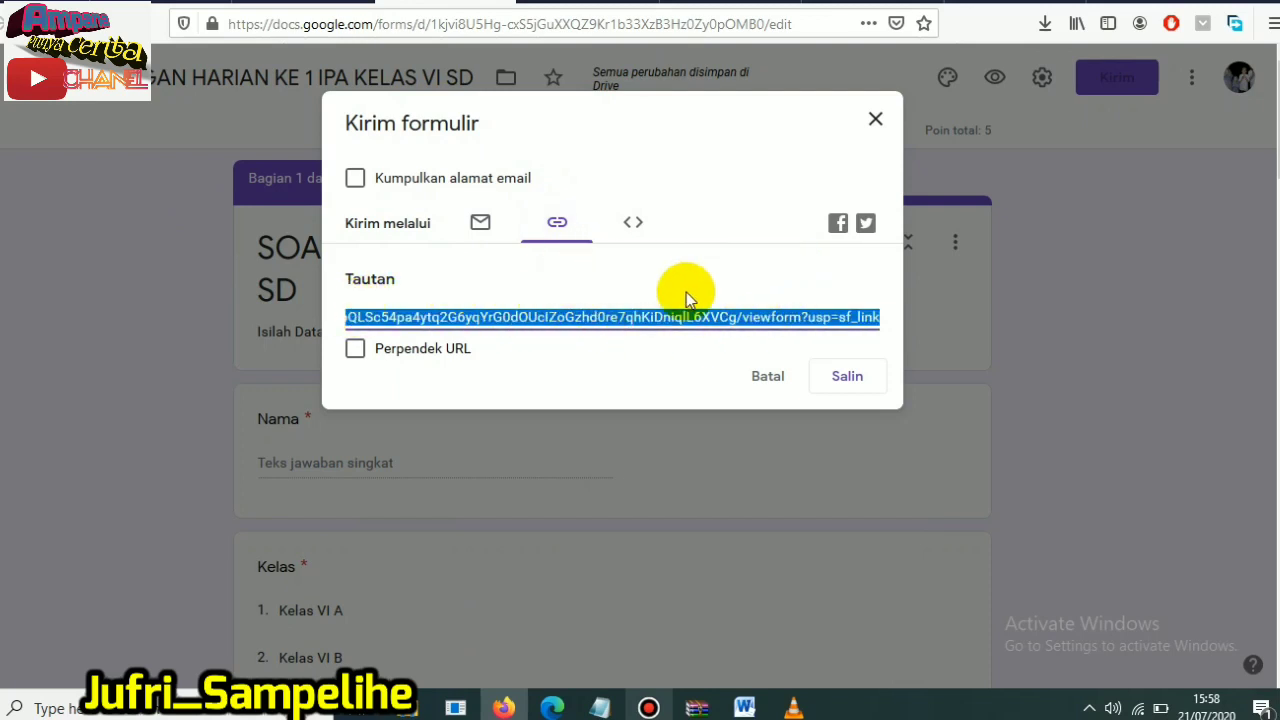
pyautogui.click(356, 350)
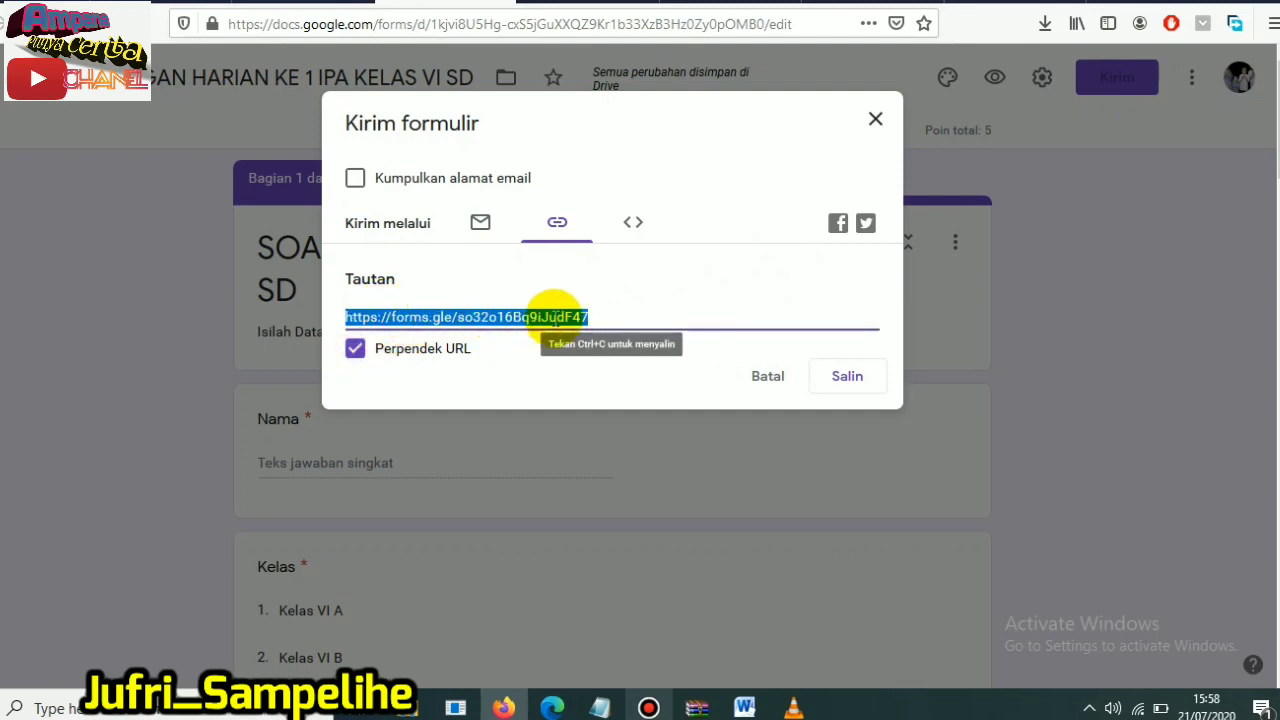
pyautogui.click(848, 376)
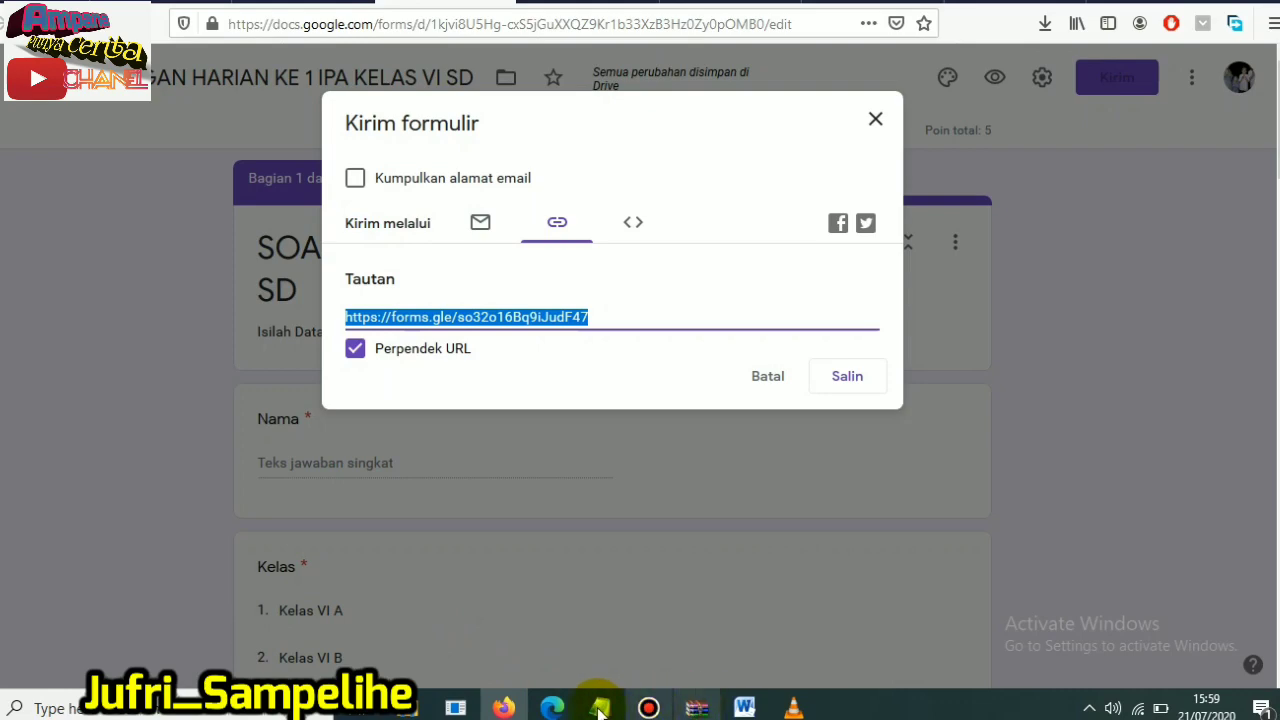
# - Switch to Microsoft Edge, open the copied shortened form link there and maximize the browser window
pyautogui.click(552, 708)
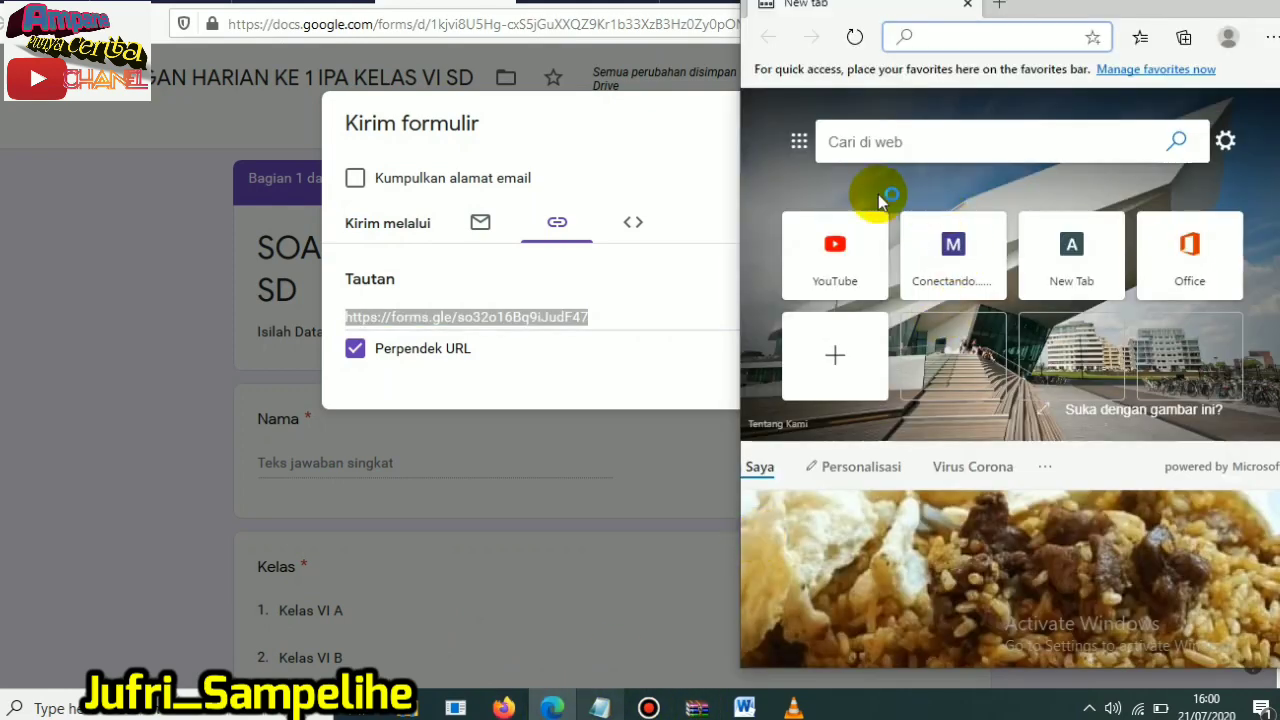
pyautogui.moveTo(1093, 22); pyautogui.dragTo(1056, 19)
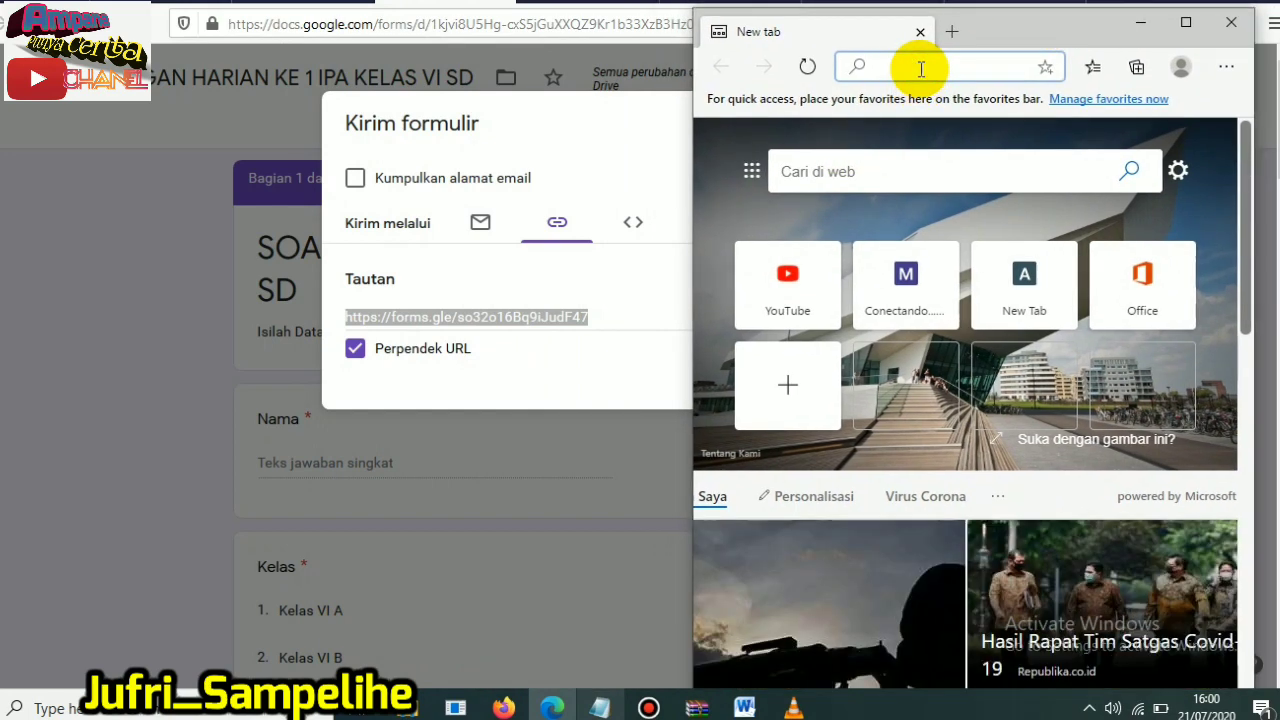
pyautogui.rightClick(920, 66)
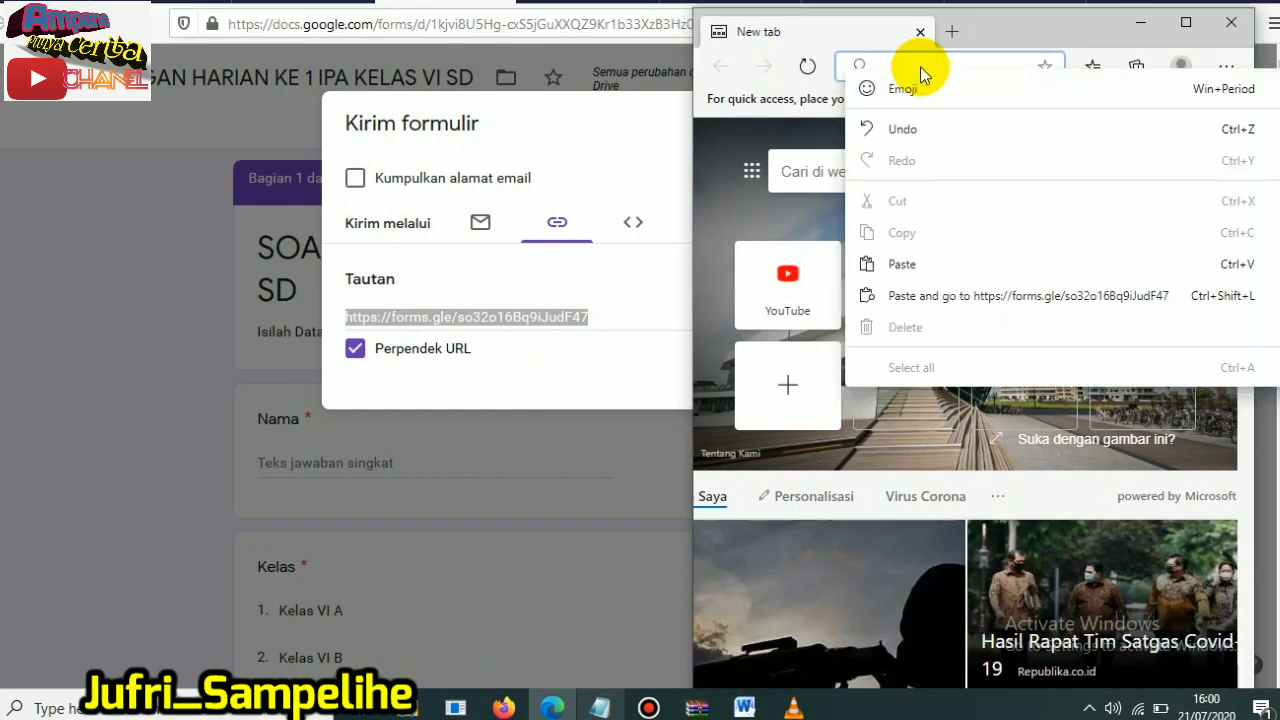
pyautogui.click(919, 265)
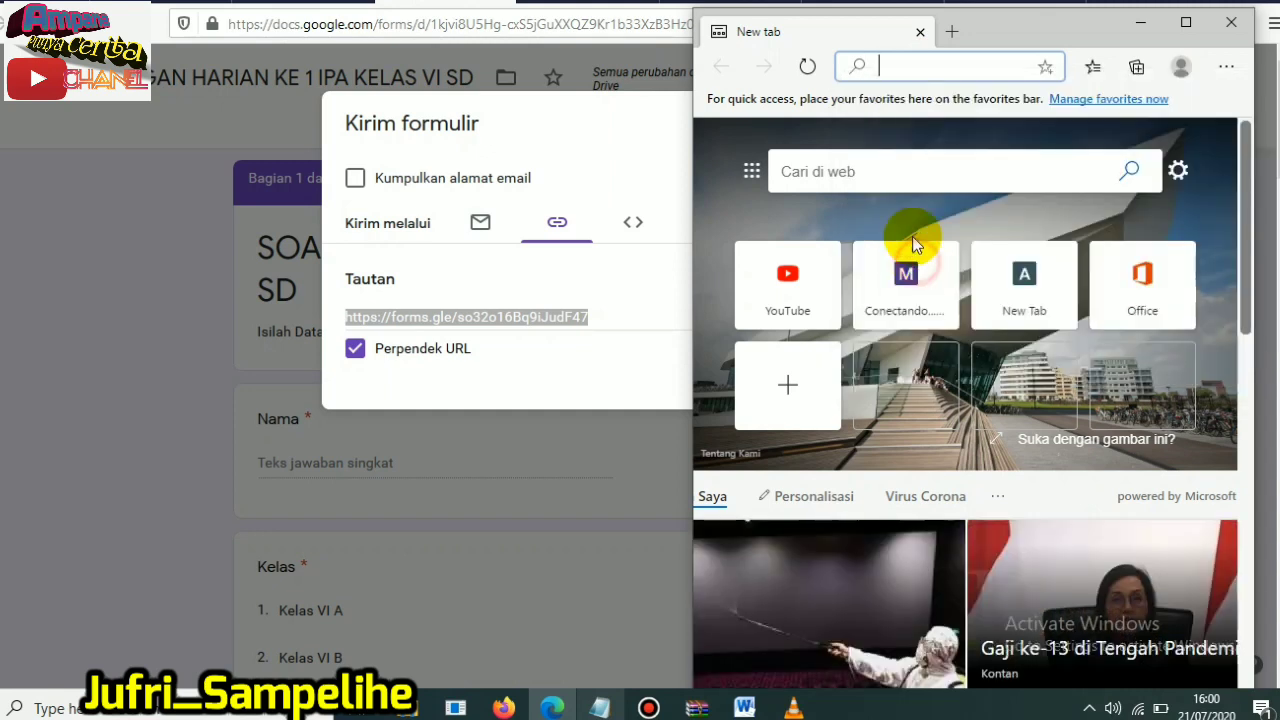
pyautogui.hotkey('ctrl', 'v')
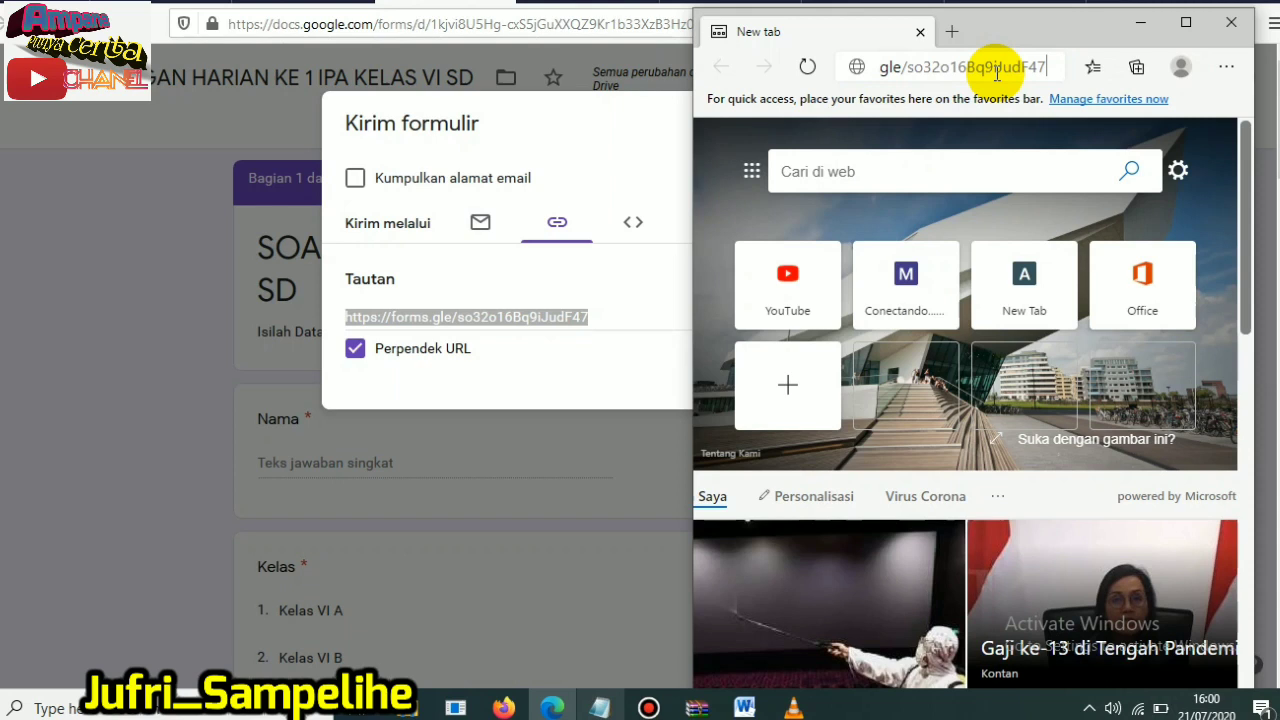
pyautogui.press('Return')
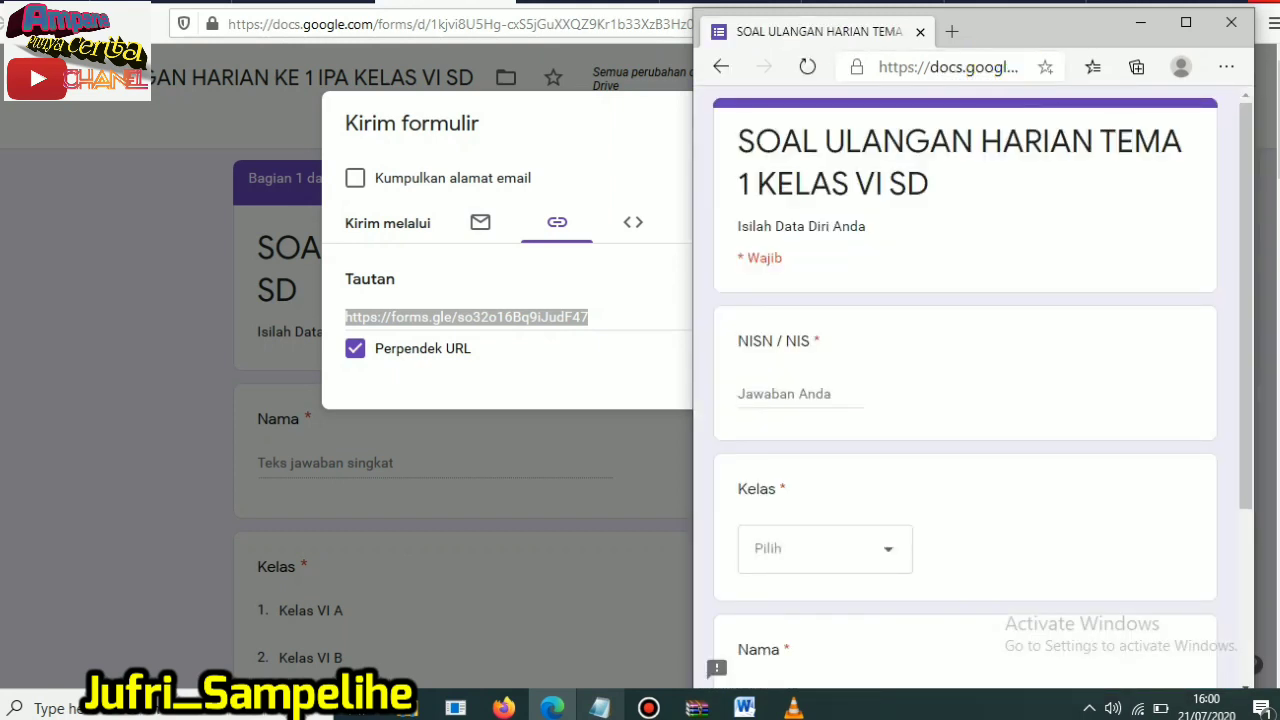
pyautogui.click(1186, 22)
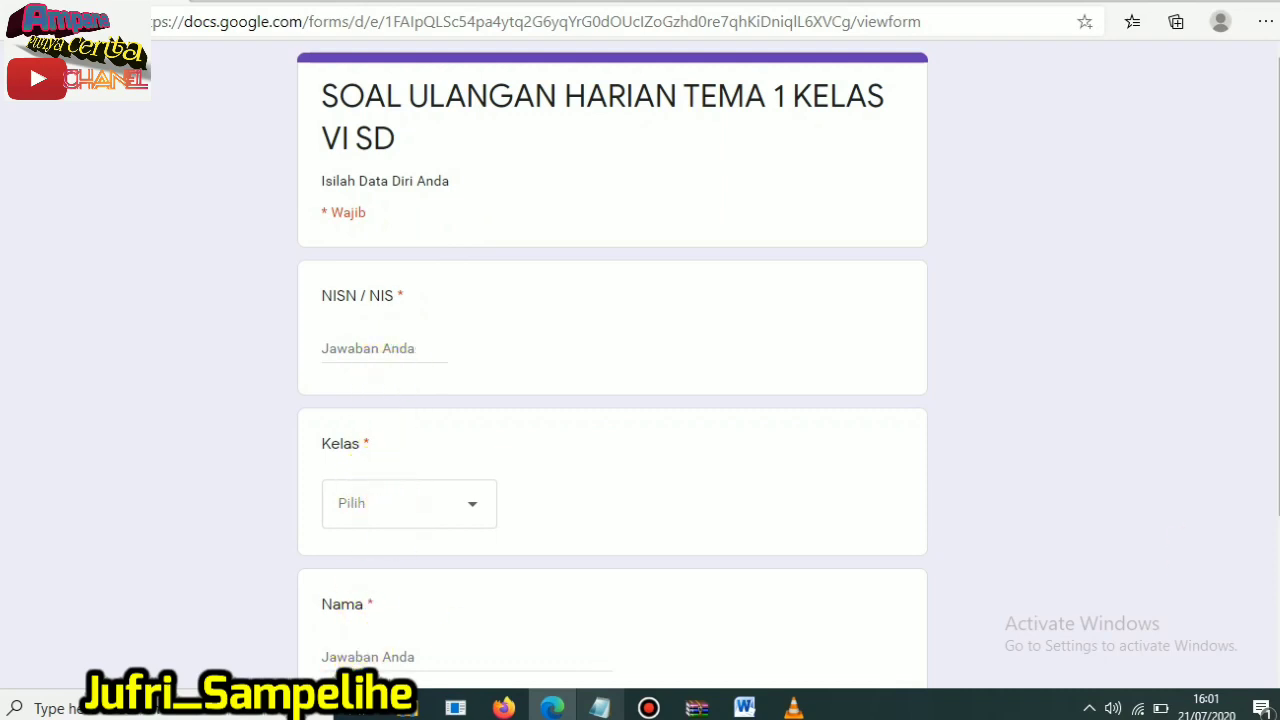
# - Try to continue to the form's next section with the required identity fields left empty
pyautogui.scroll(-3, 1266, 451)
pyautogui.click(358, 513)
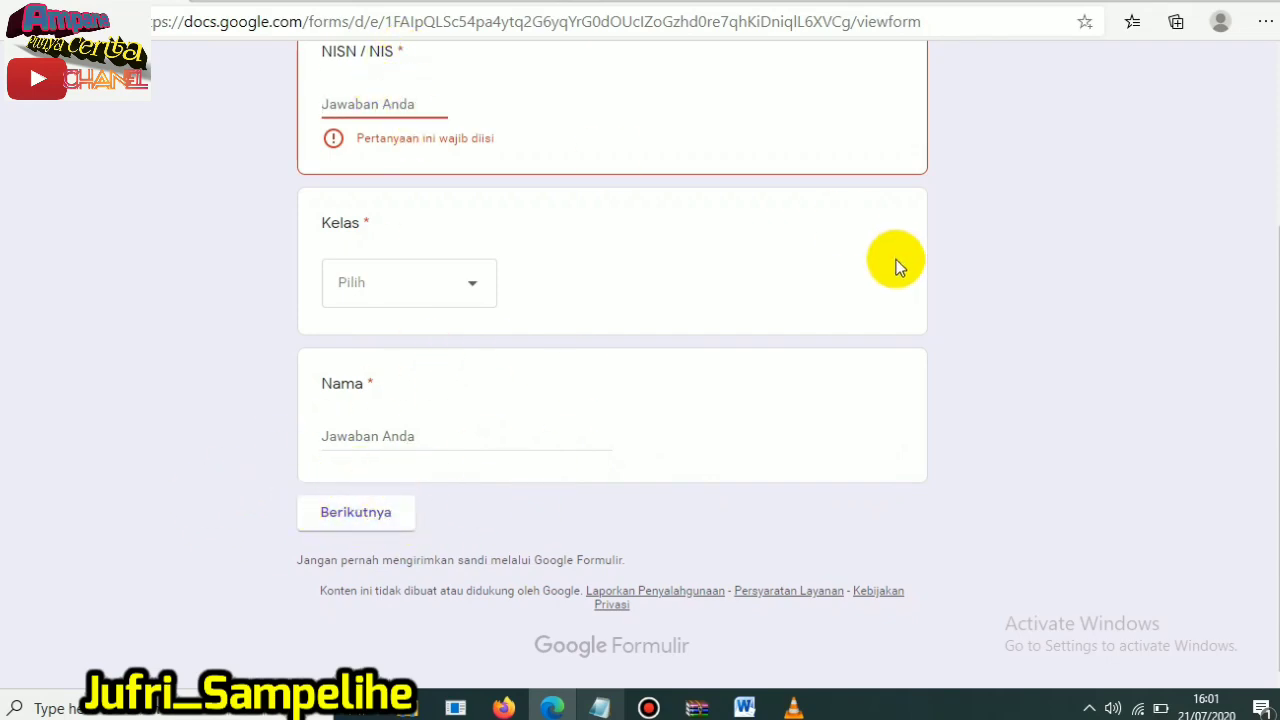
pyautogui.scroll(3, 571, 257)
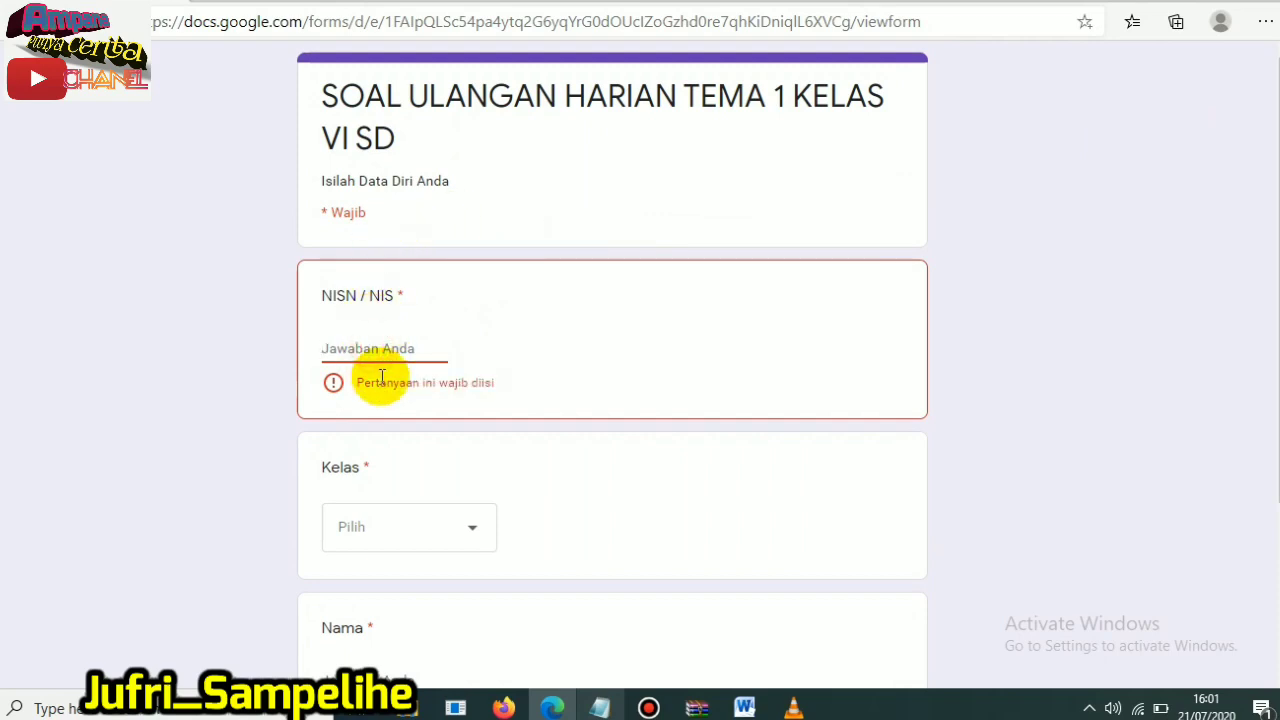
# - Fill in the student's NISN / NIS number and choose Kelas VI C as the class
pyautogui.write('222222')
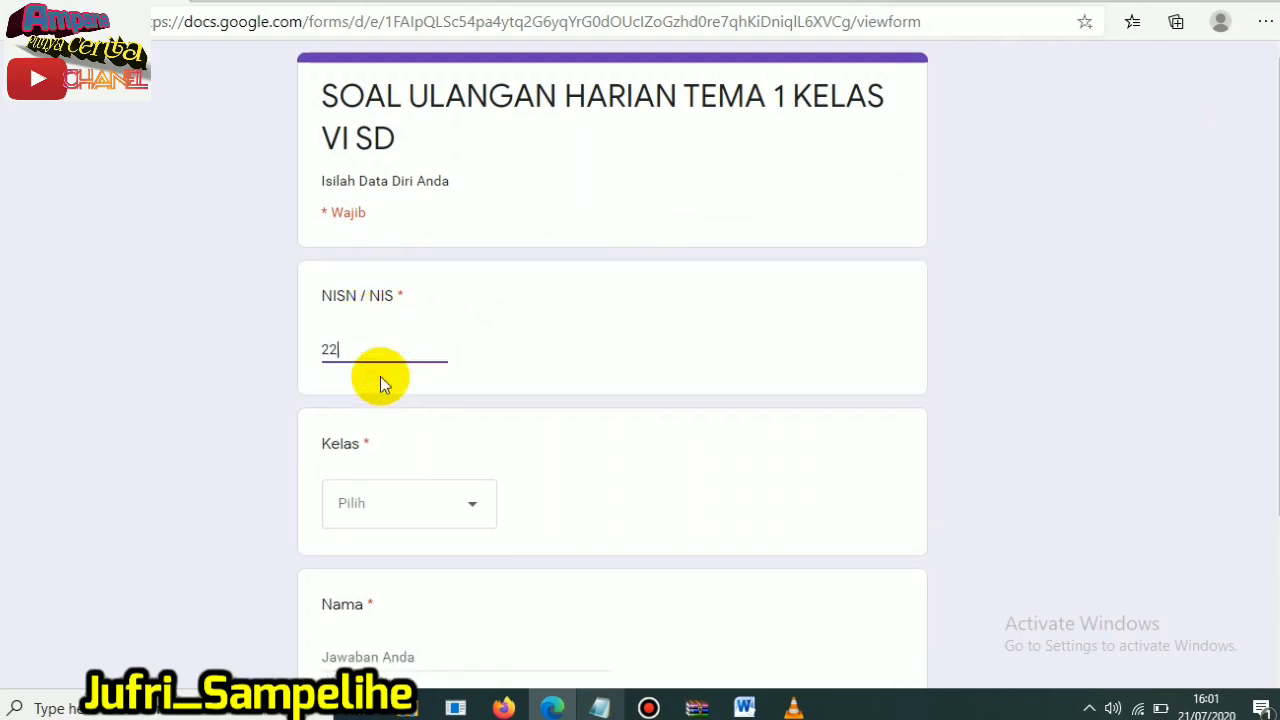
pyautogui.click(408, 503)
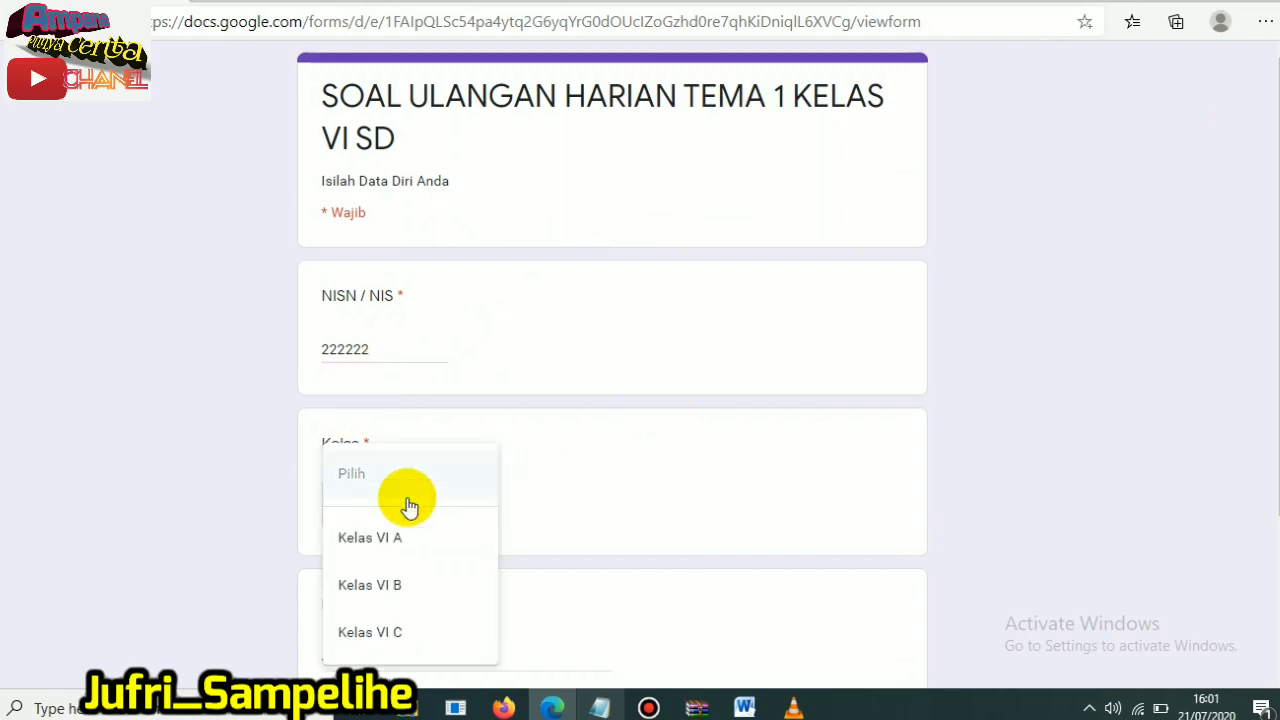
pyautogui.click(386, 632)
# - Enter the student's name in the Nama field and continue to the quiz section
pyautogui.scroll(-1, 403, 562)
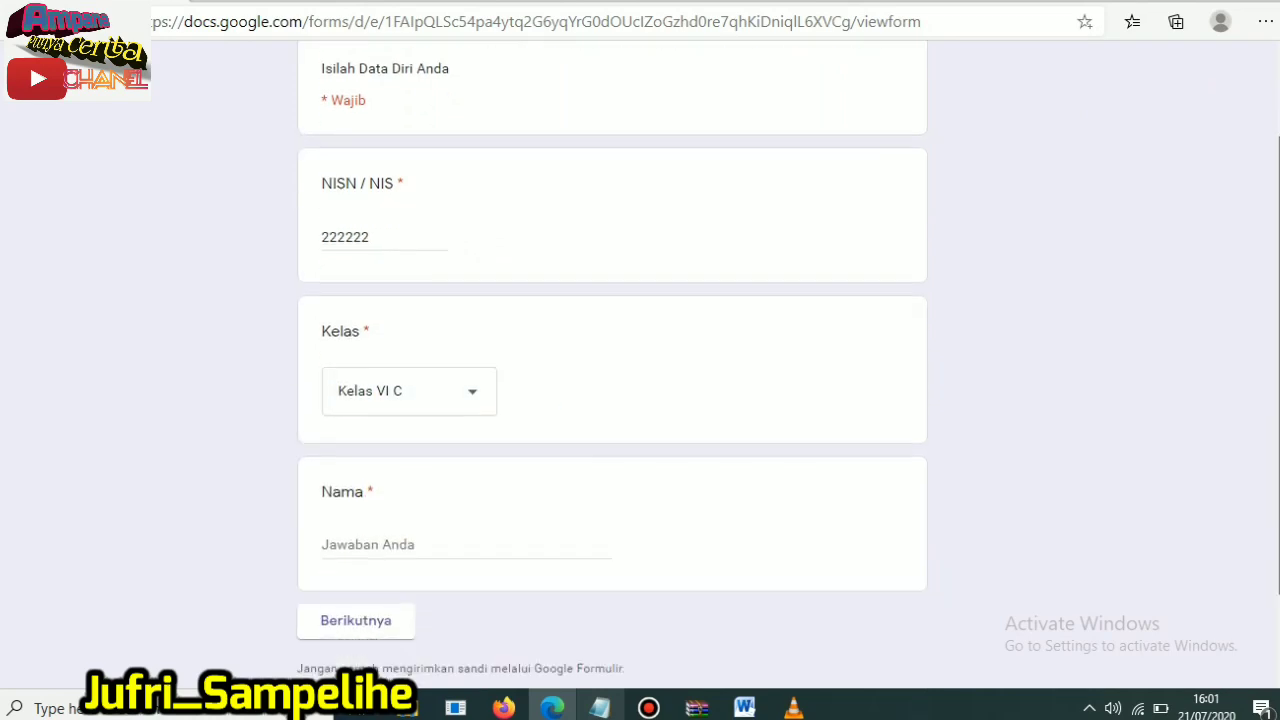
pyautogui.scroll(-2, 398, 480)
pyautogui.click(387, 436)
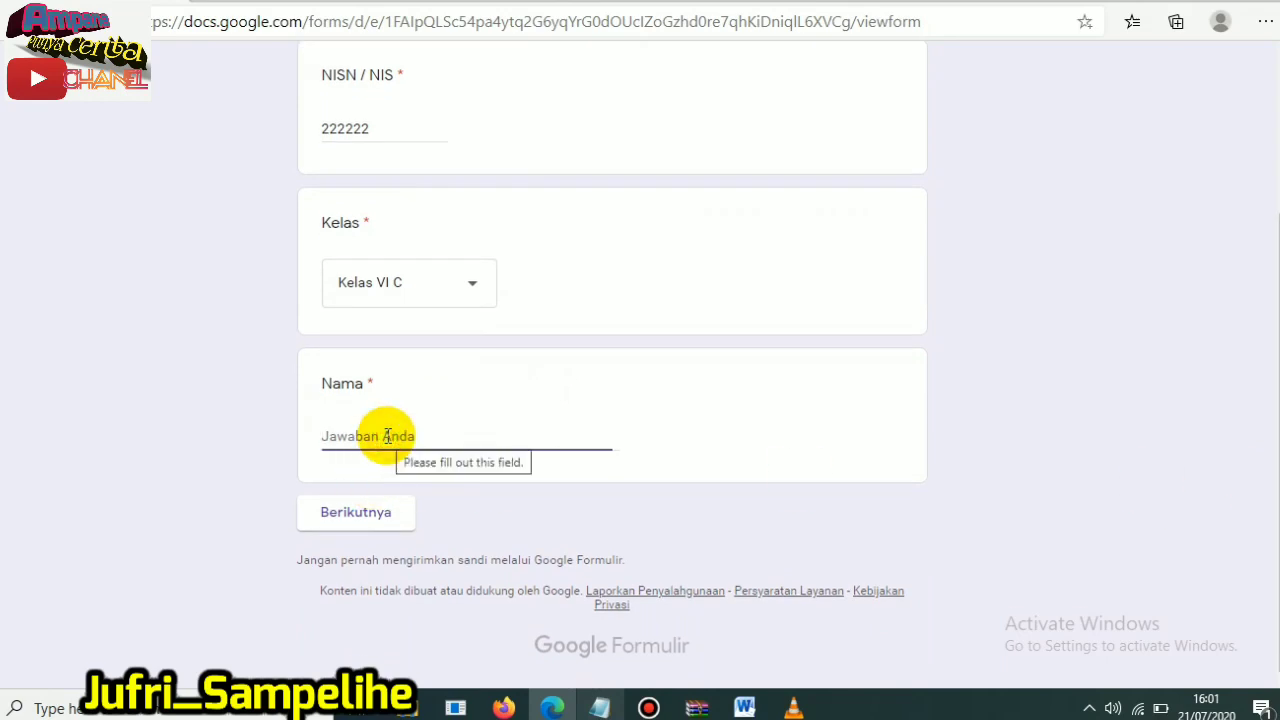
pyautogui.write('M')
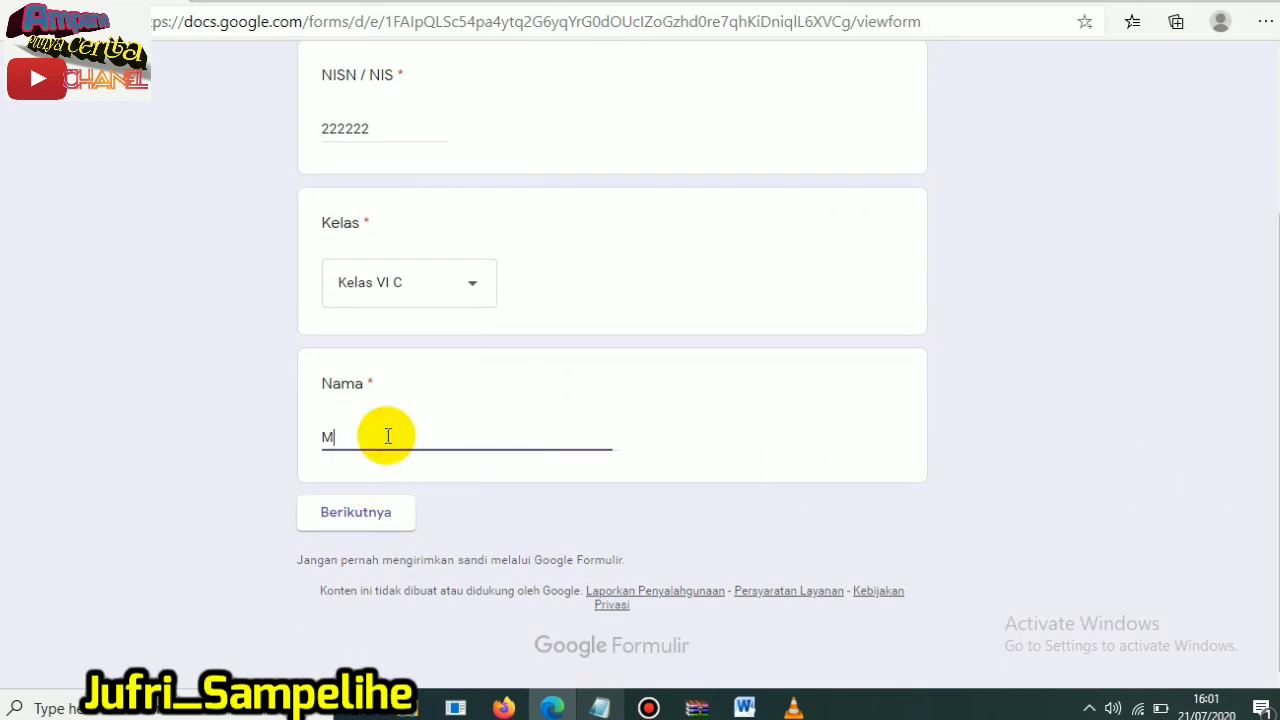
pyautogui.write('Izzhie')
pyautogui.click(362, 512)
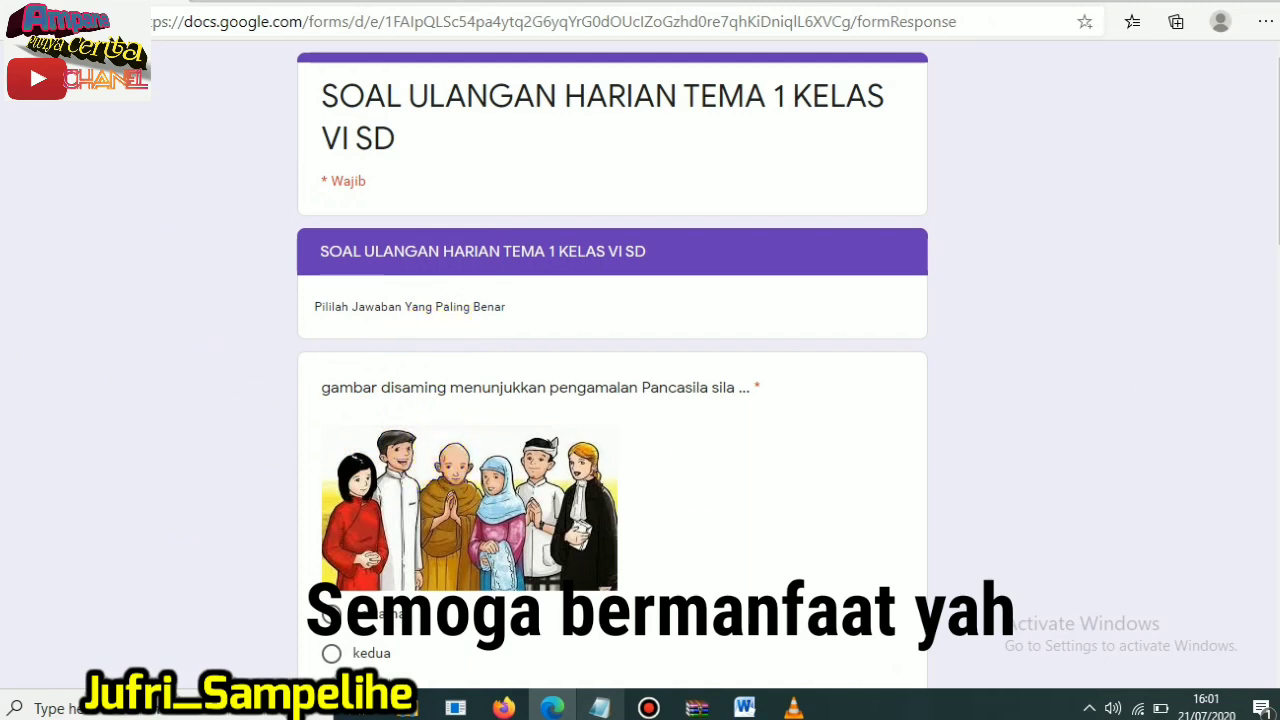
# - Answer the picture question about practising the Pancasila principles with "pertama"
pyautogui.scroll(-2, 1211, 286)
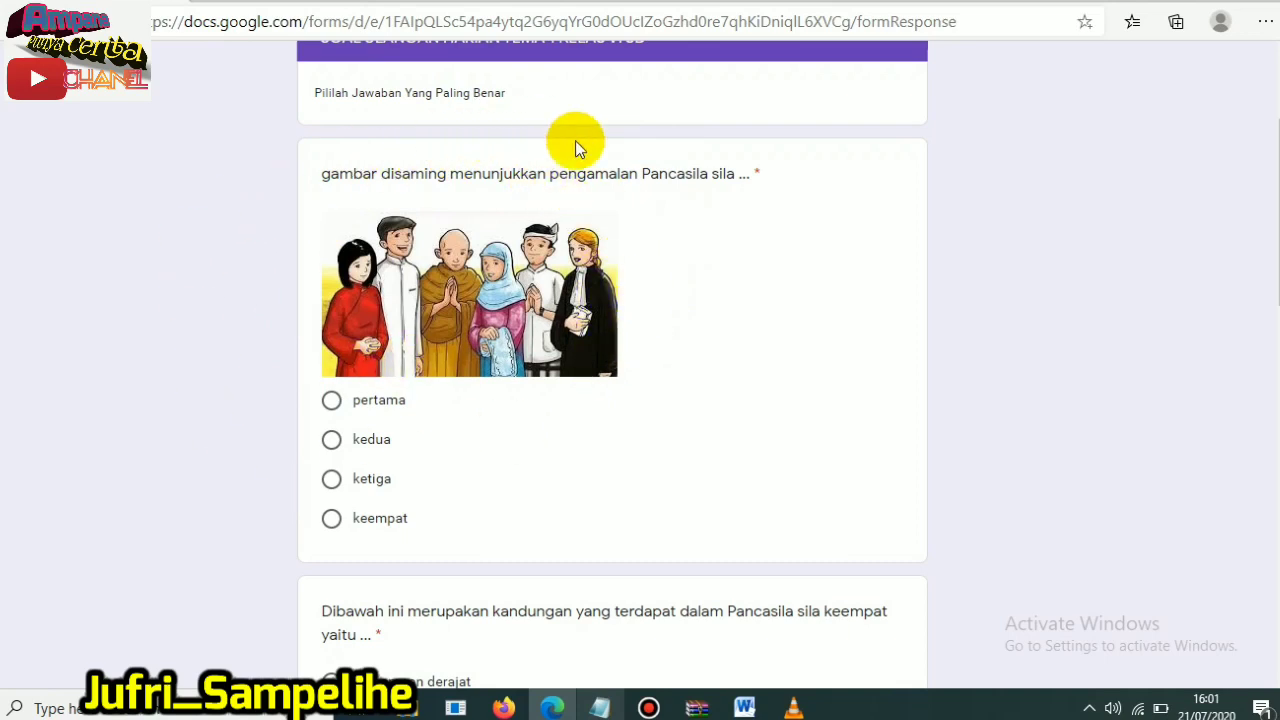
pyautogui.click(338, 402)
pyautogui.scroll(-1, 463, 406)
pyautogui.scroll(-4, 473, 227)
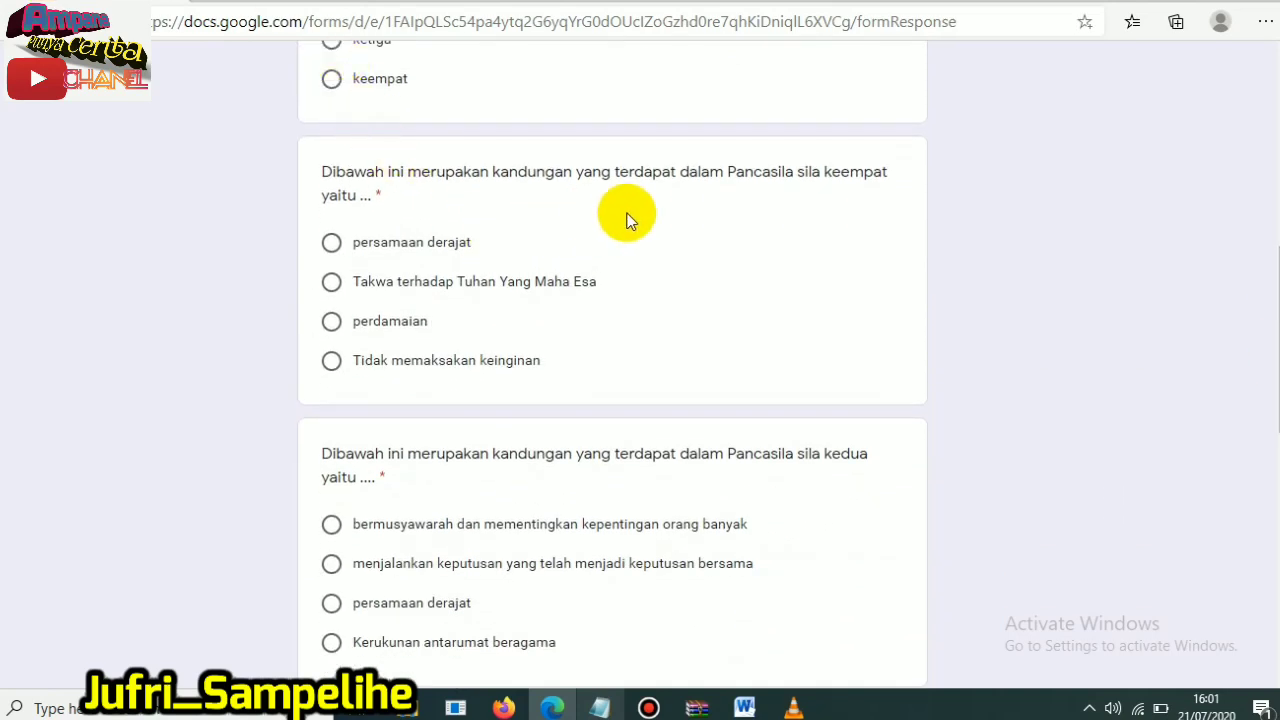